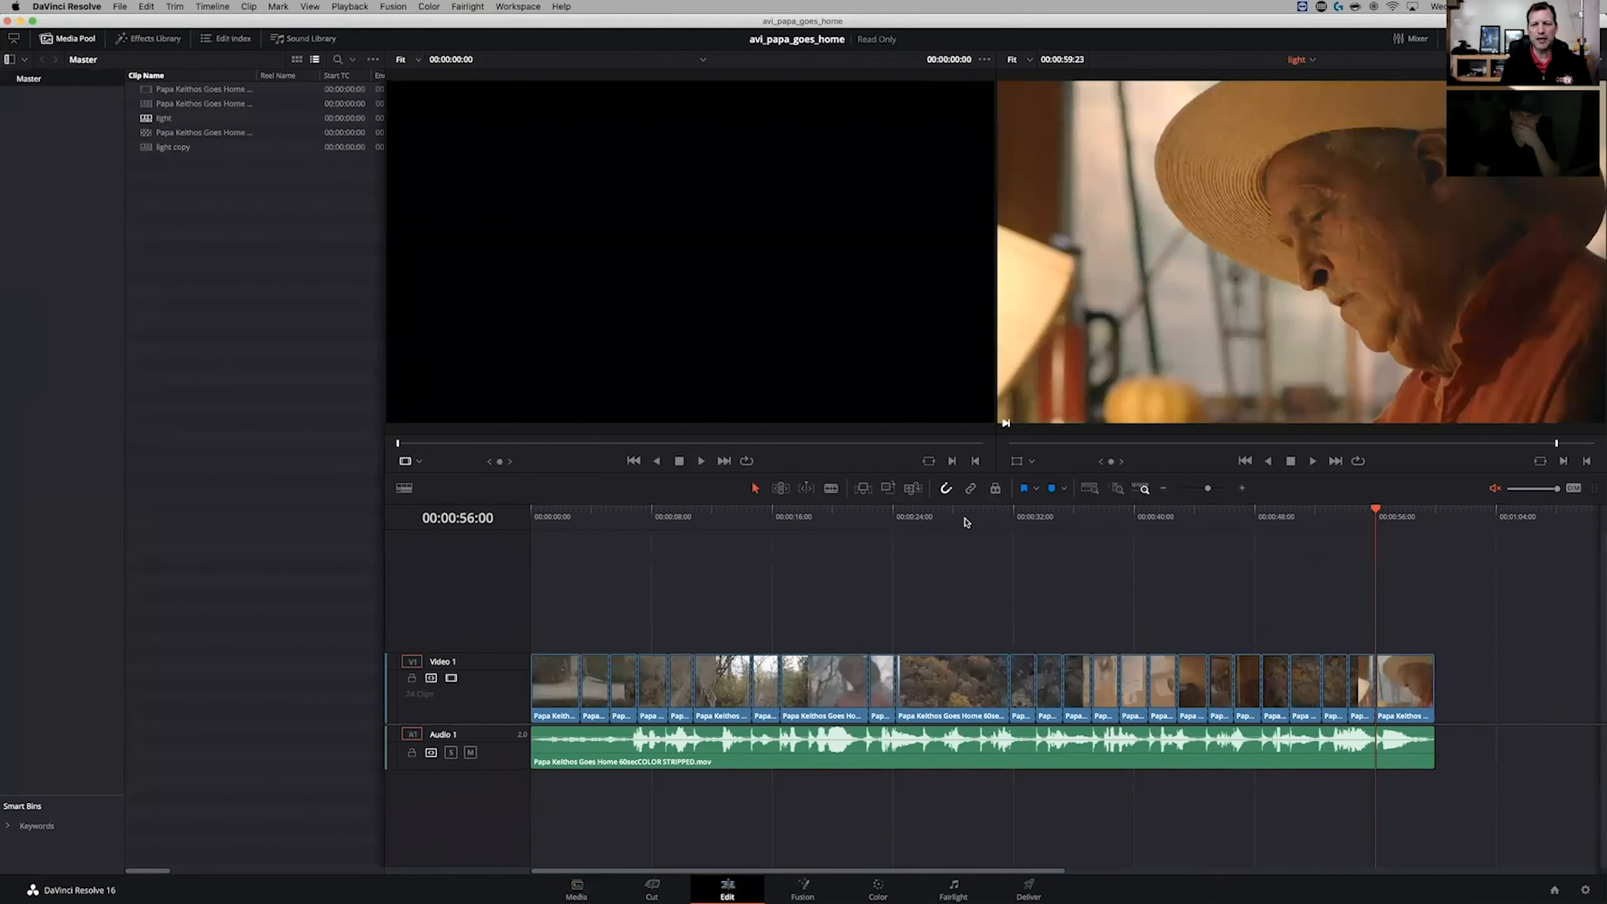
- Scrub through the graded "light" timeline to review its shots, returning the playhead near the beginning
{"action": "key", "text": "Home"}
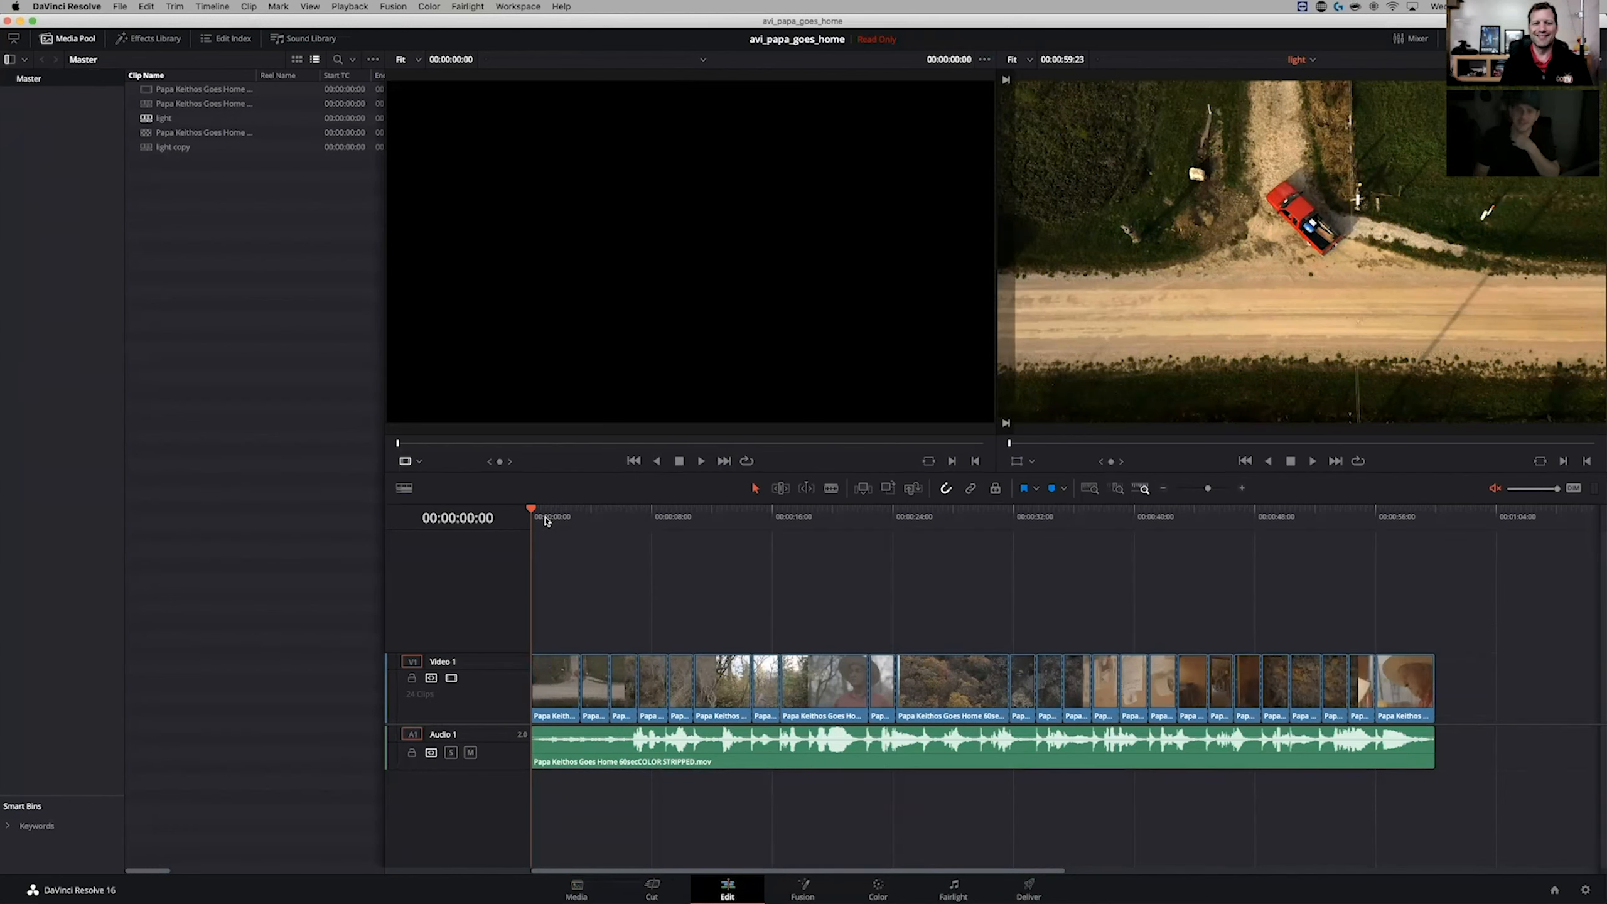
{"action": "mouse_move", "coordinate": [548, 519]}
{"action": "left_mouse_down"}
{"action": "mouse_move", "coordinate": [869, 522]}
{"action": "mouse_move", "coordinate": [531, 523]}
{"action": "left_mouse_up"}
{"action": "key", "text": "shift+2"}
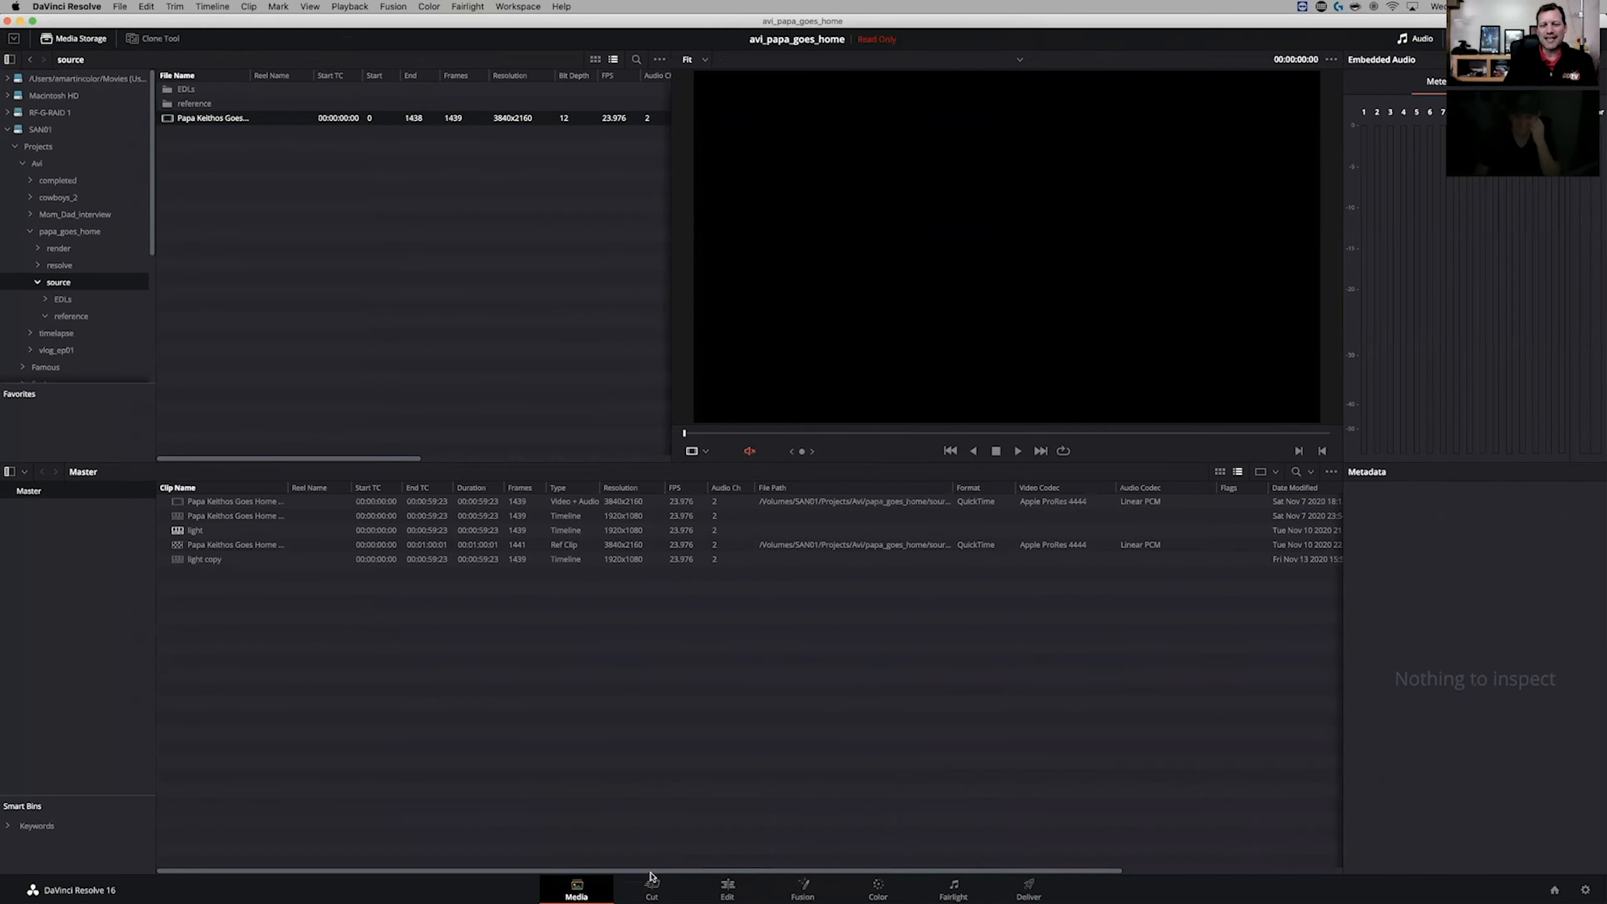
{"action": "left_click", "coordinate": [727, 888]}
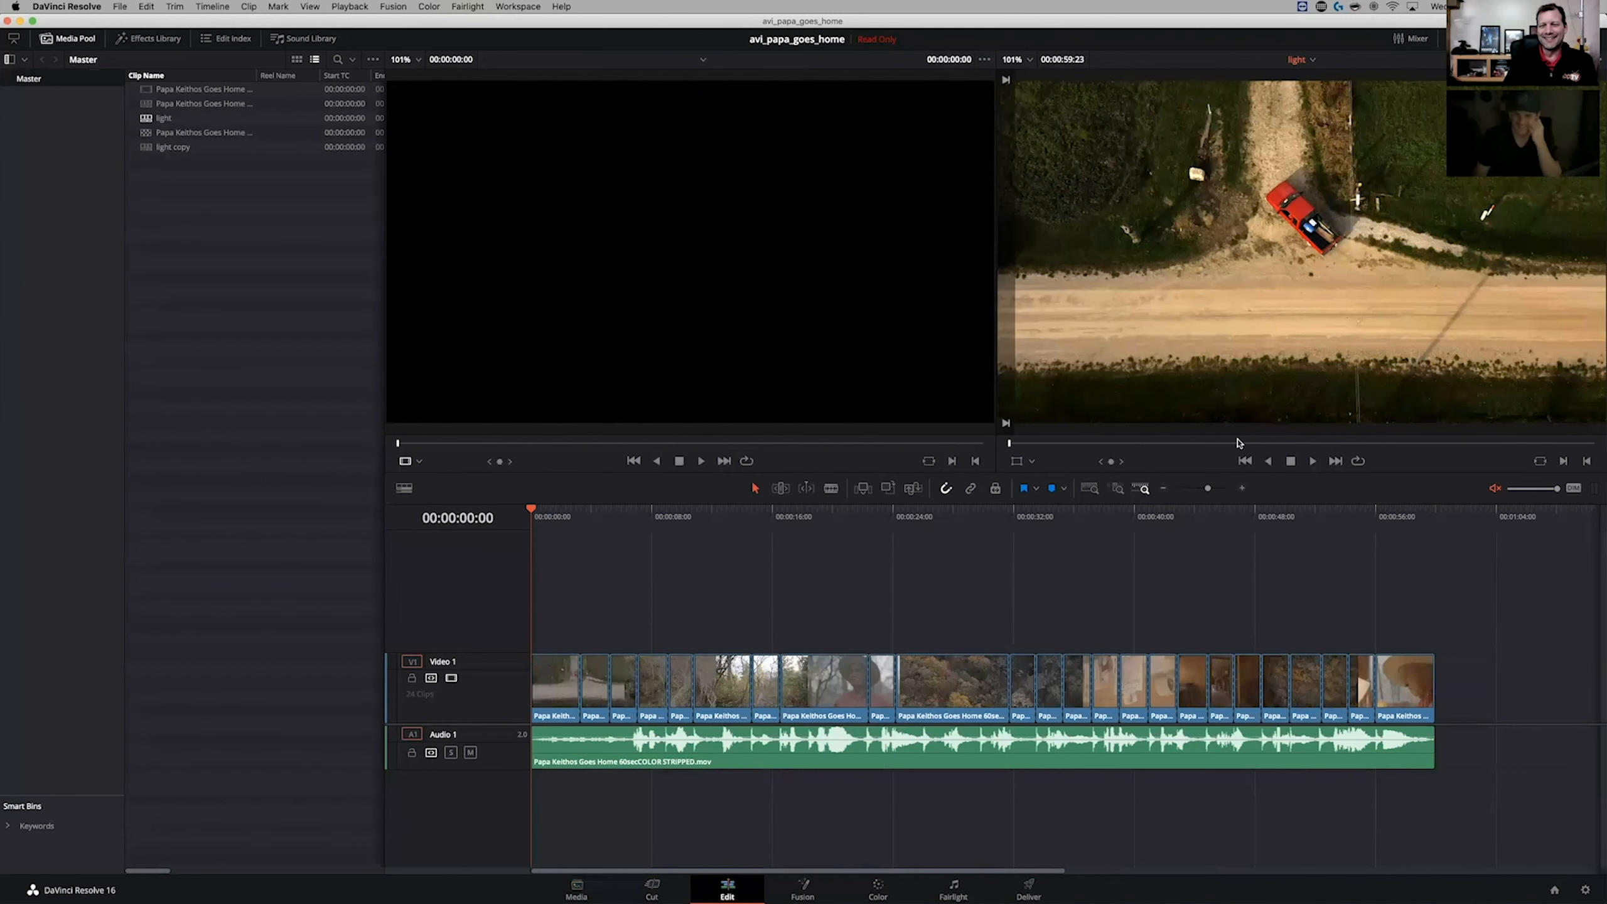
{"action": "left_click_drag", "start_coordinate": [1358, 518], "coordinate": [1367, 522]}
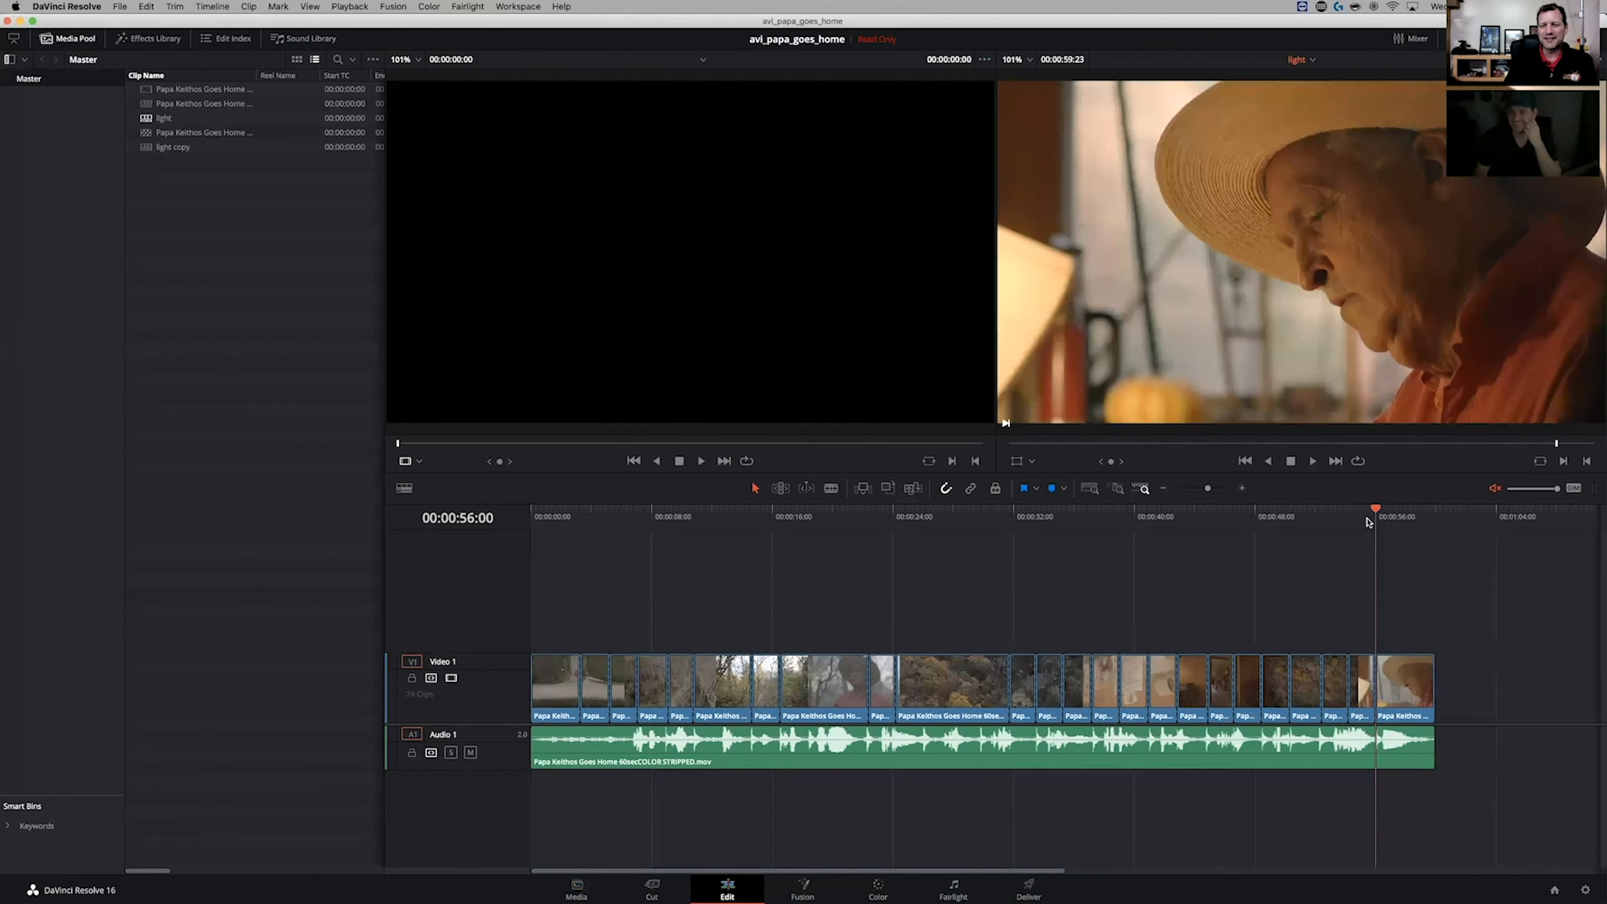
{"action": "left_click_drag", "start_coordinate": [571, 520], "coordinate": [531, 519]}
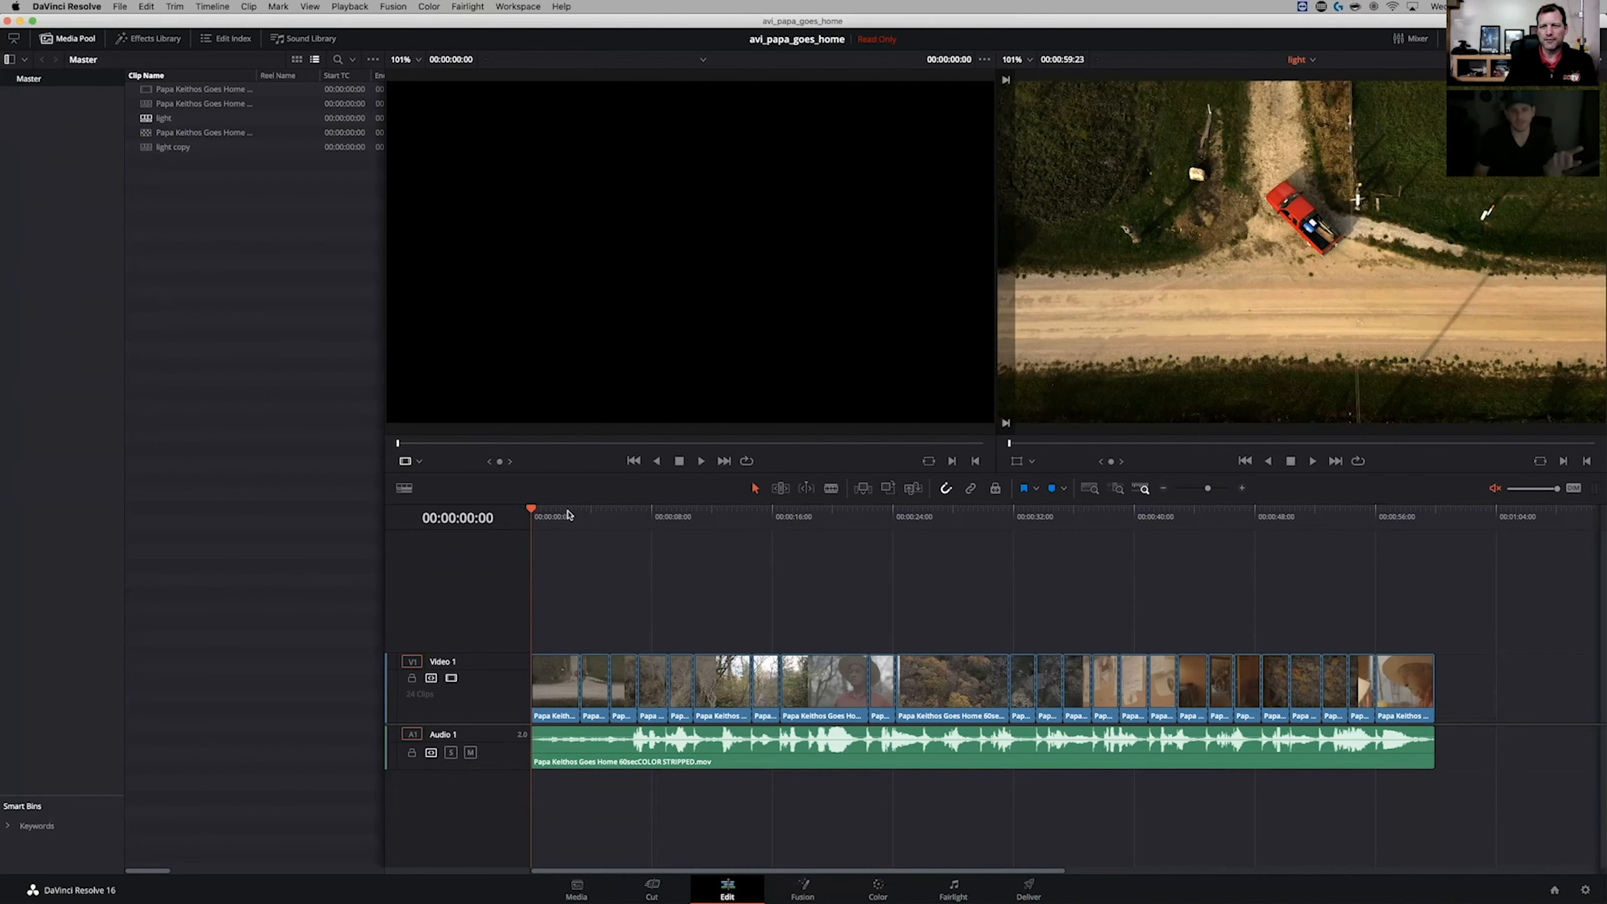
{"action": "left_click_drag", "start_coordinate": [552, 520], "coordinate": [637, 519]}
{"action": "left_click_drag", "start_coordinate": [756, 568], "coordinate": [1110, 583]}
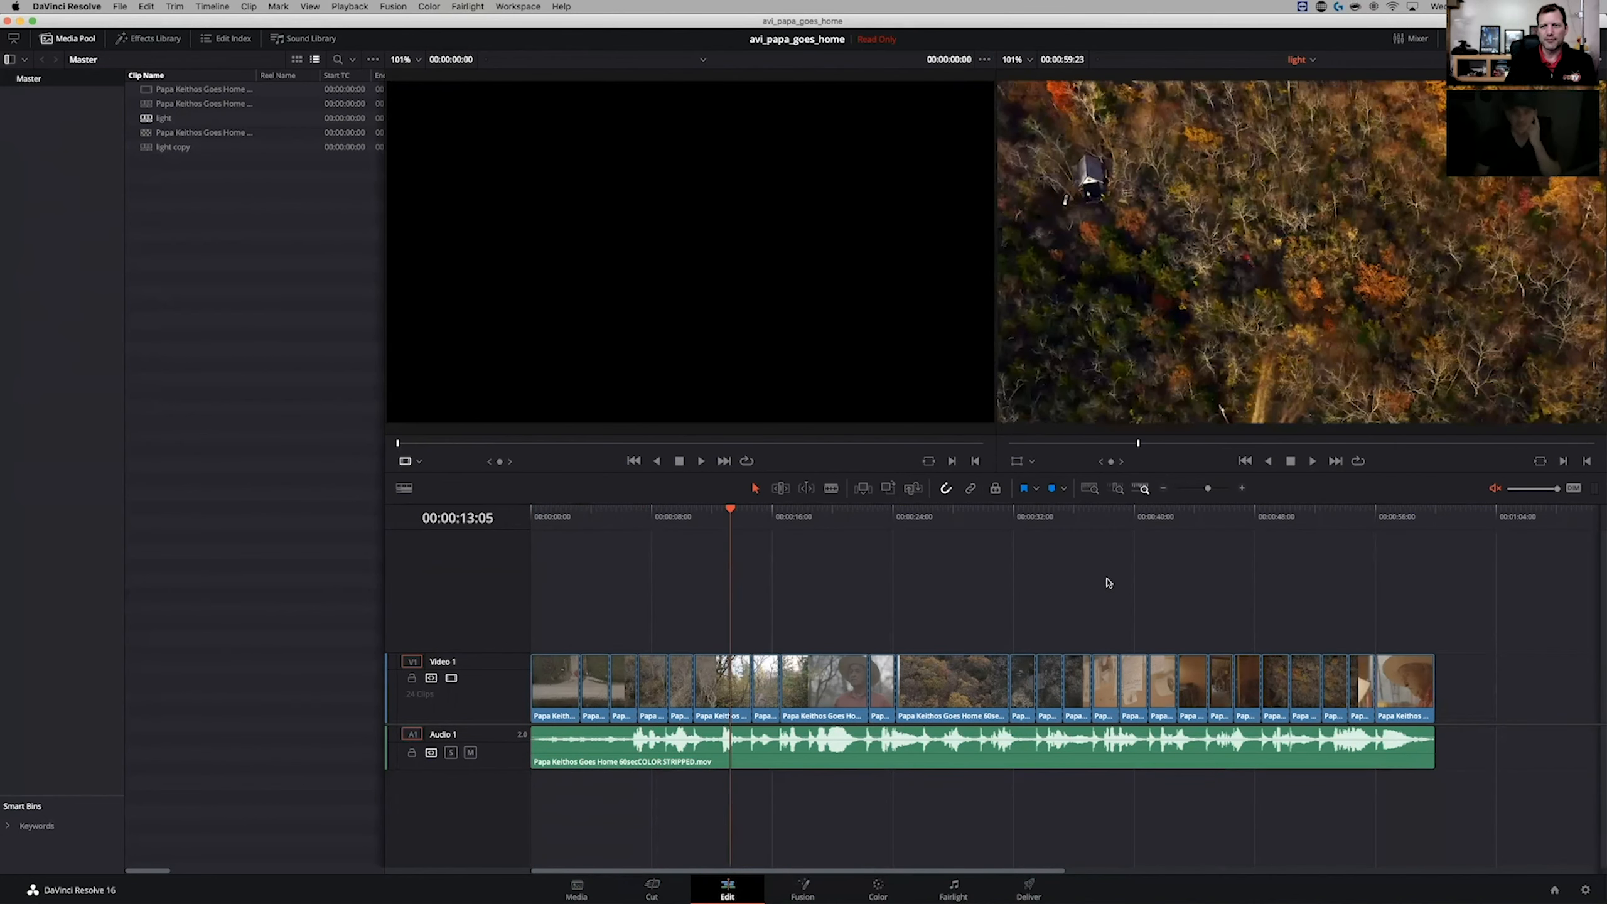
{"action": "left_click_drag", "start_coordinate": [973, 526], "coordinate": [543, 532]}
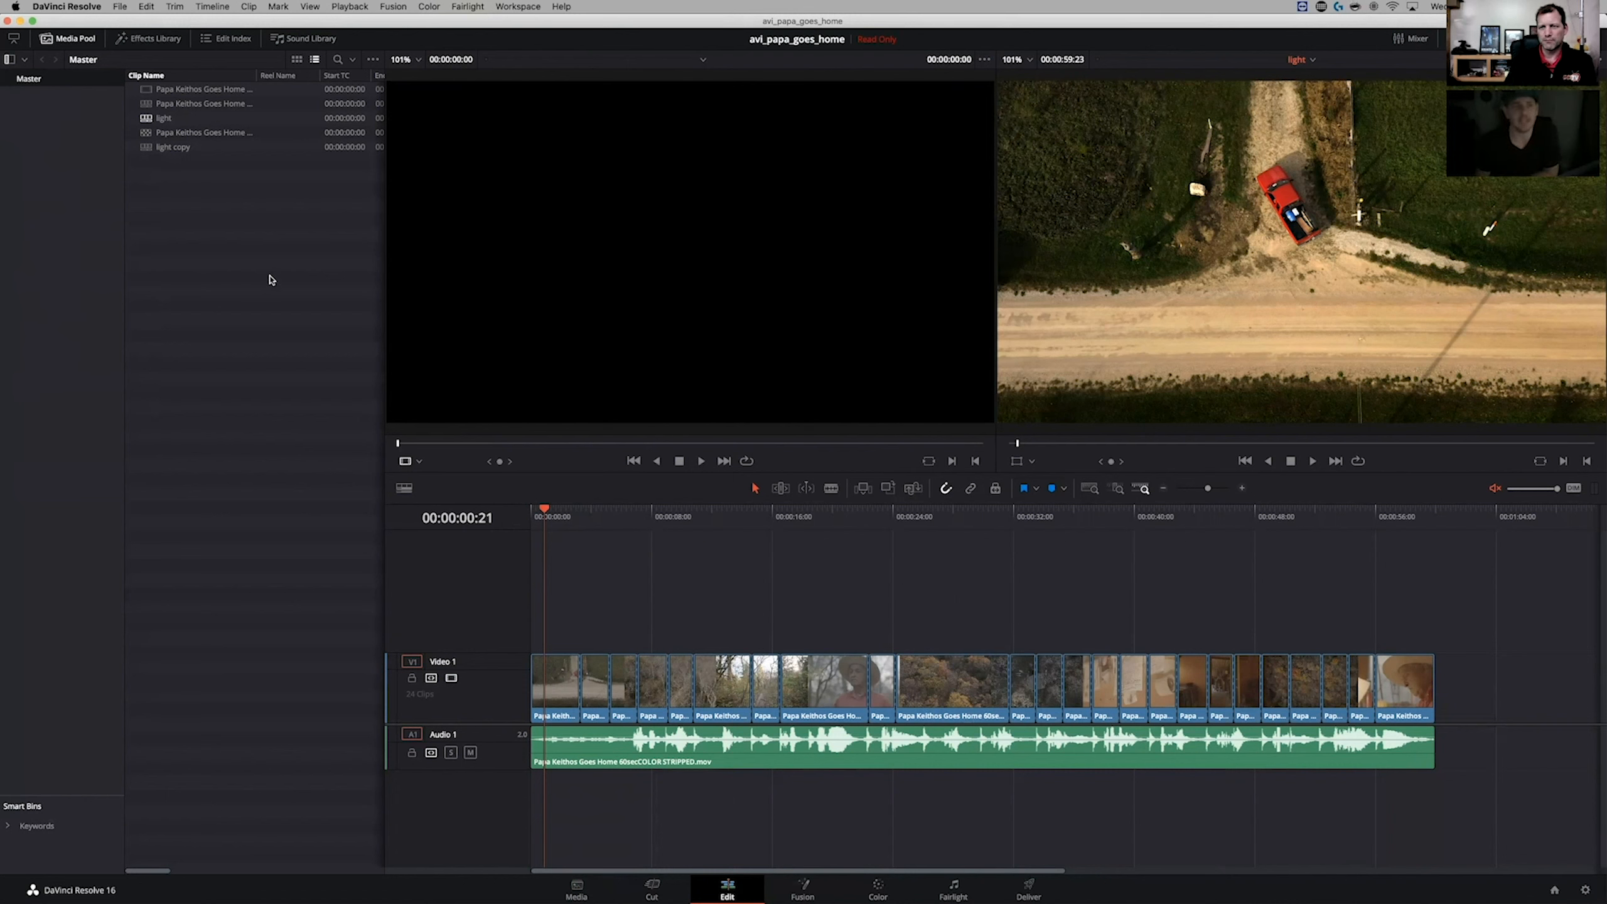
- Switch to Finder and browse the Projects folder to papa_goes_home in a new window
{"action": "key", "text": "super+Tab"}
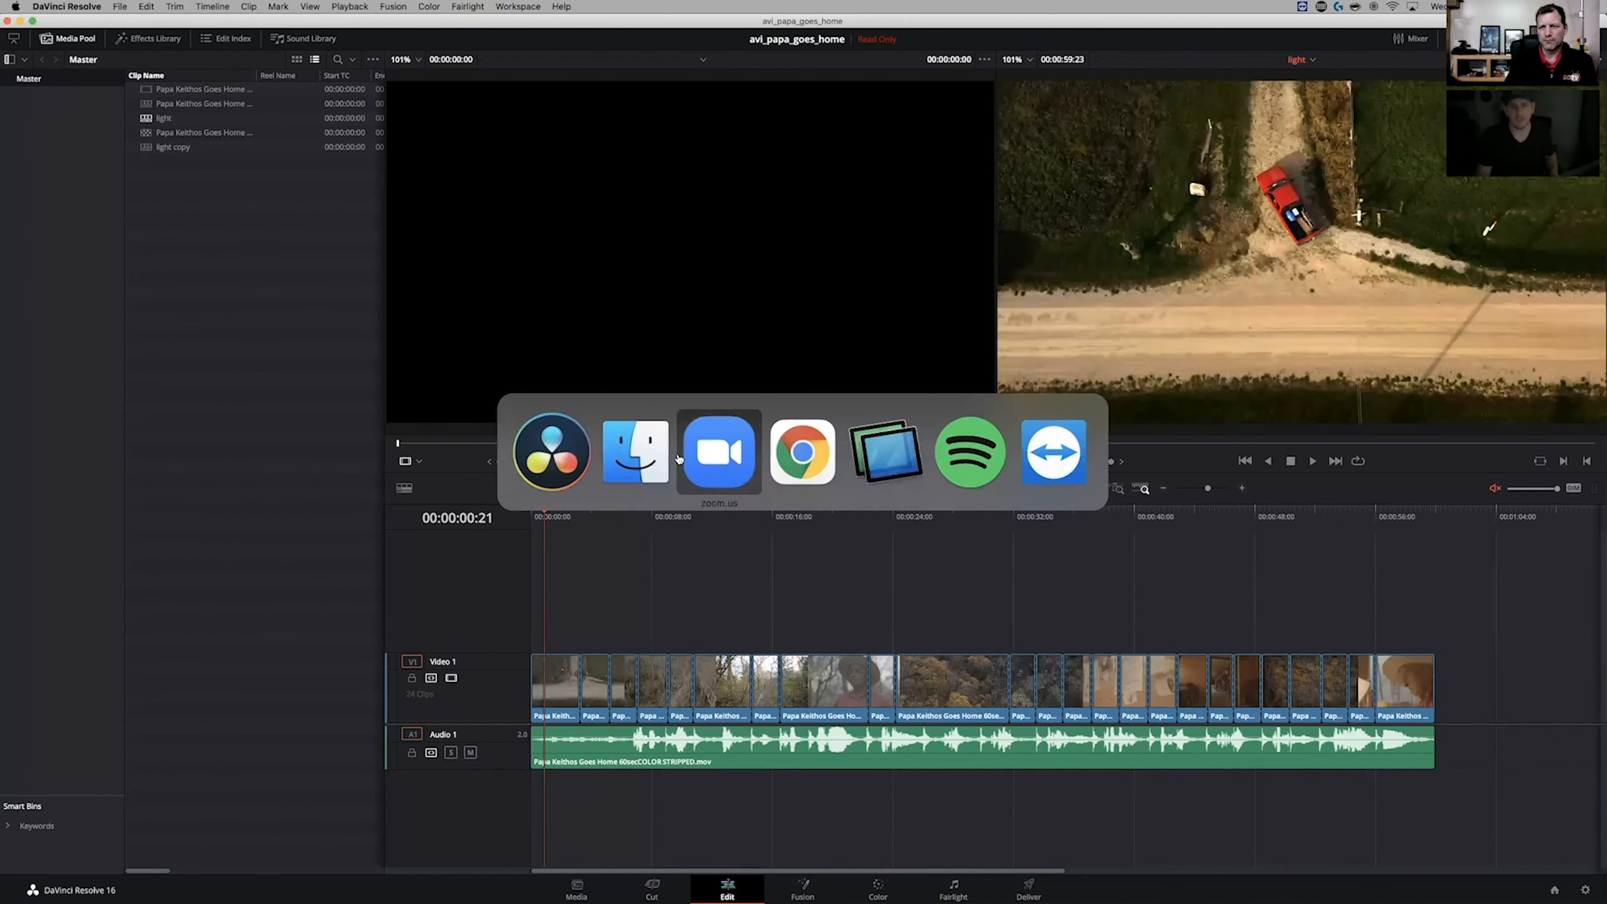
{"action": "key", "text": "super+n"}
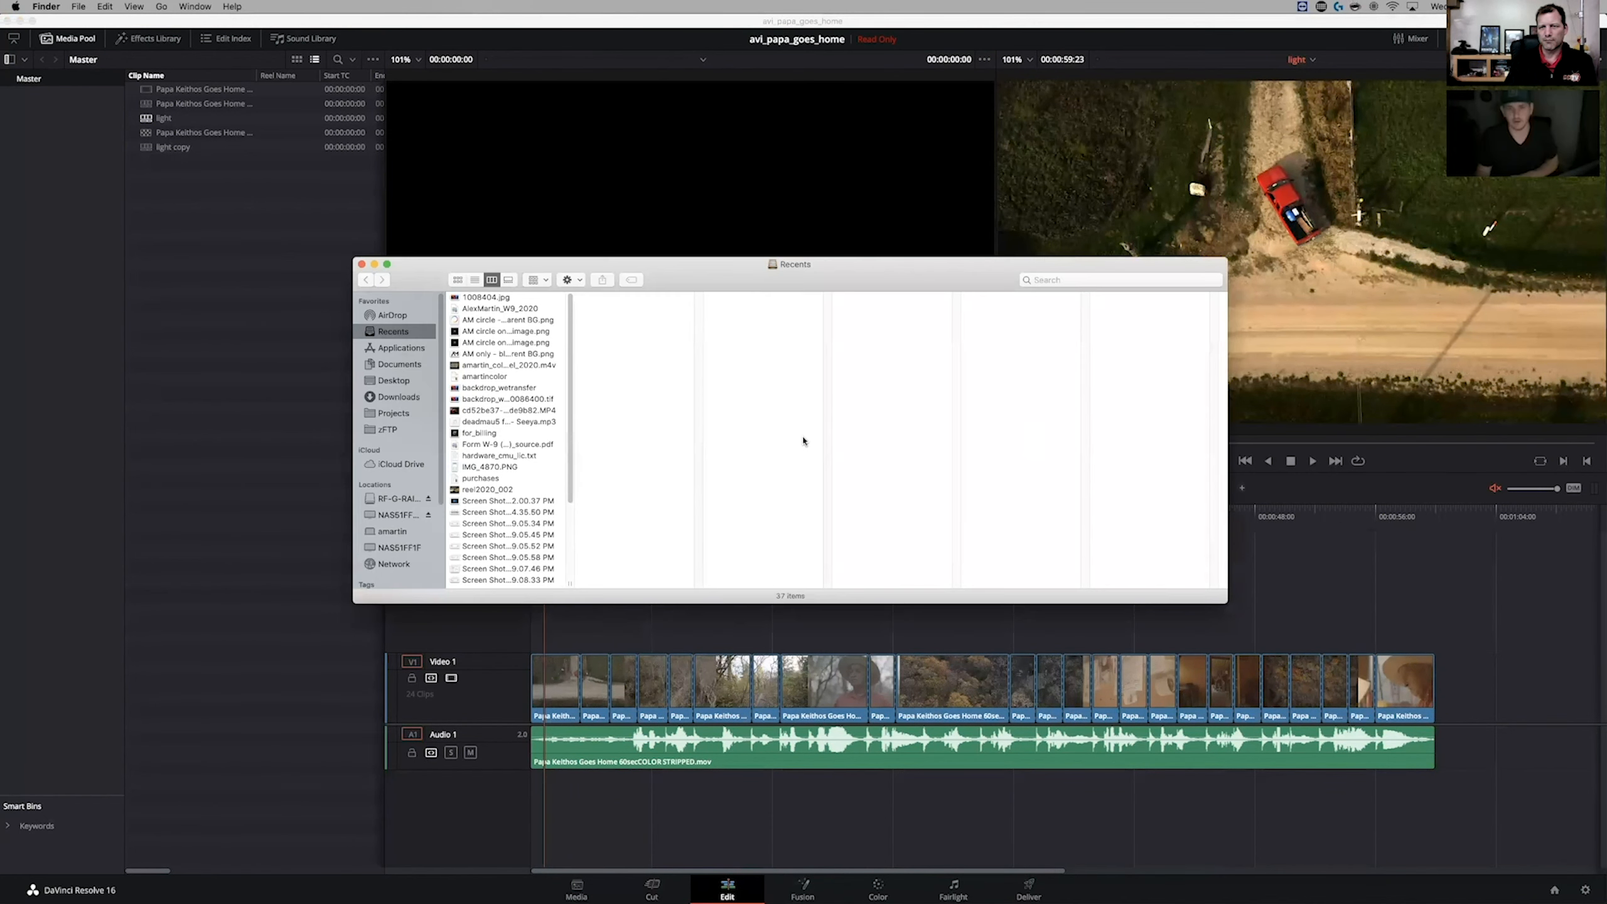
{"action": "left_click", "coordinate": [398, 397]}
{"action": "left_click", "coordinate": [399, 364]}
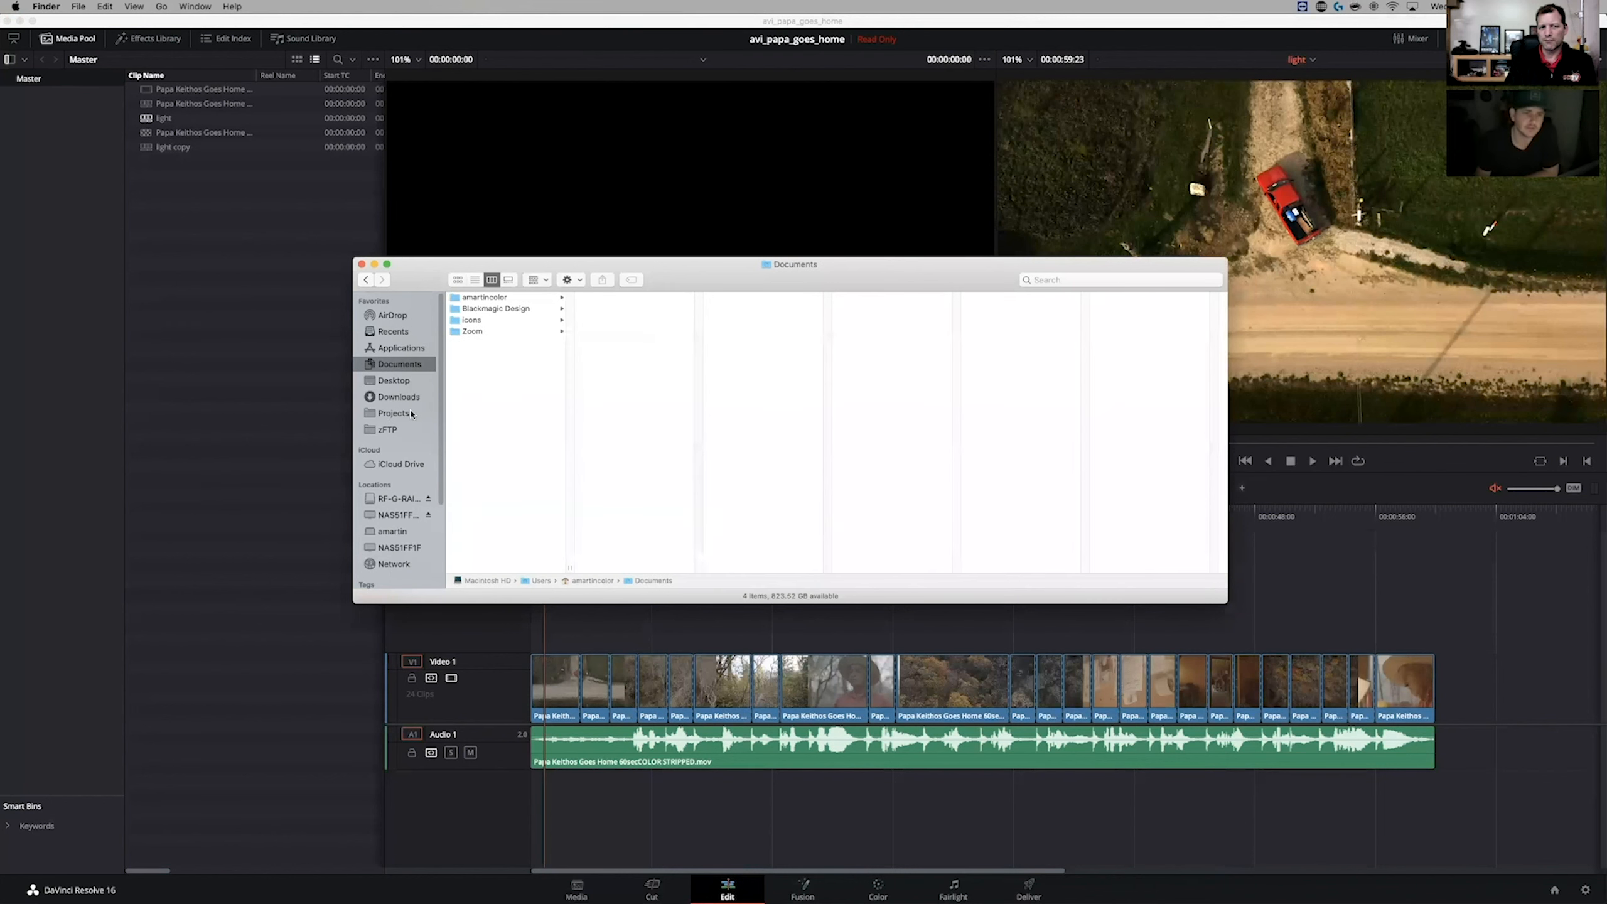
{"action": "left_click", "coordinate": [393, 412]}
{"action": "left_click", "coordinate": [517, 297]}
{"action": "left_click", "coordinate": [621, 331]}
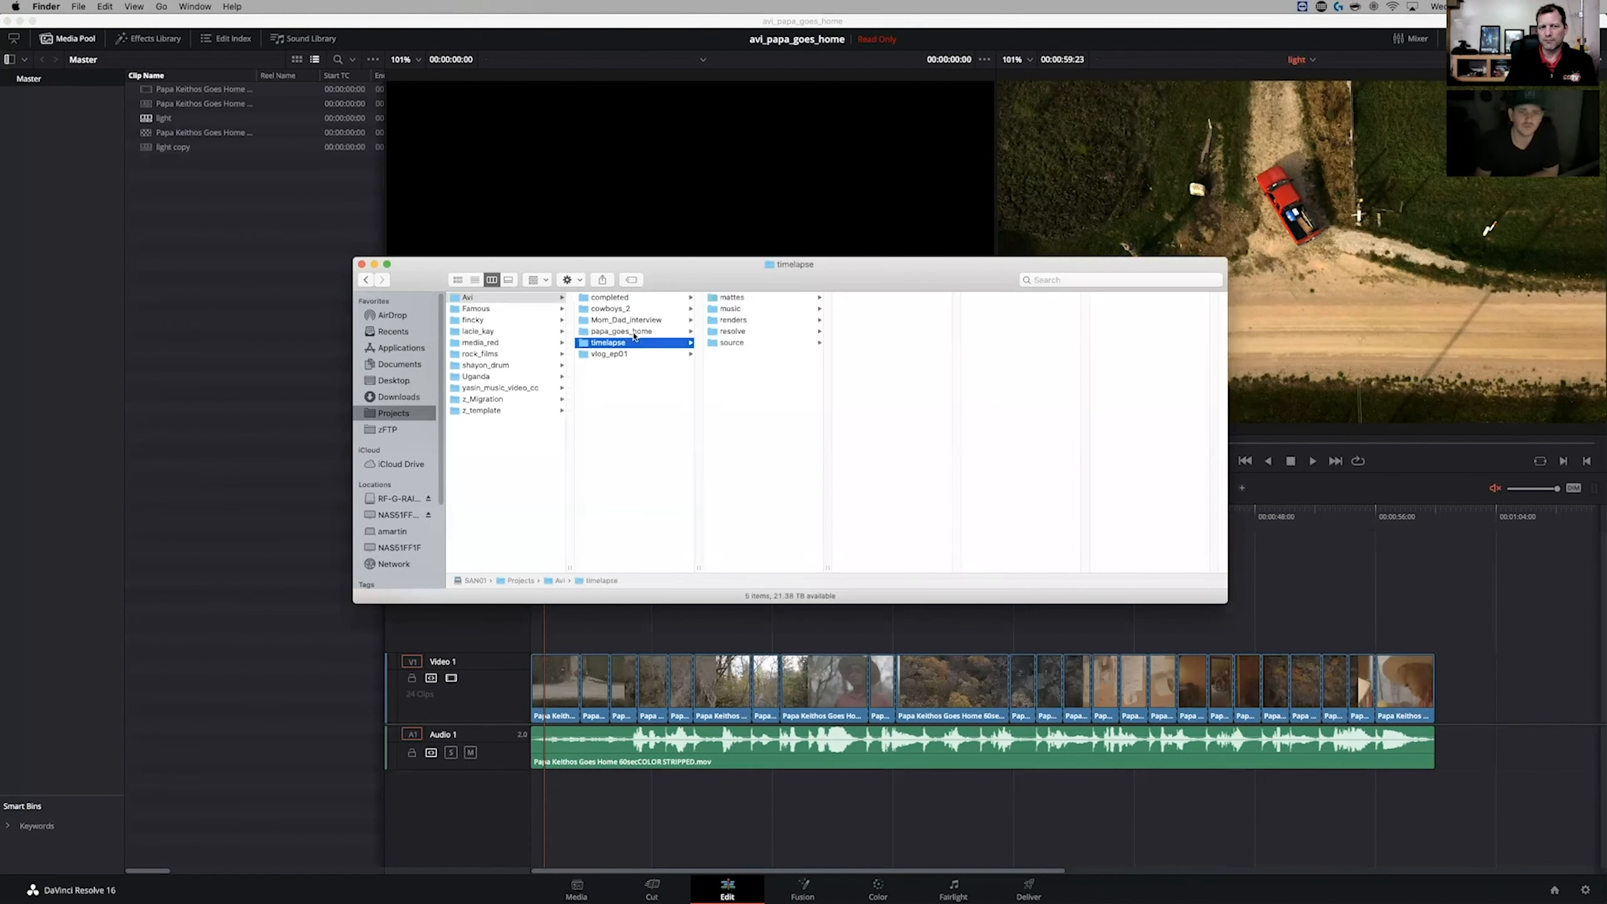
- Open the COLOR STRIPPED .edl file from the EDLs folder inside source with BBEdit
{"action": "left_click", "coordinate": [741, 320]}
{"action": "left_click", "coordinate": [733, 331]}
{"action": "left_click", "coordinate": [848, 297]}
{"action": "left_click", "coordinate": [1022, 298]}
{"action": "right_click", "coordinate": [1029, 298]}
{"action": "mouse_move", "coordinate": [1297, 315]}
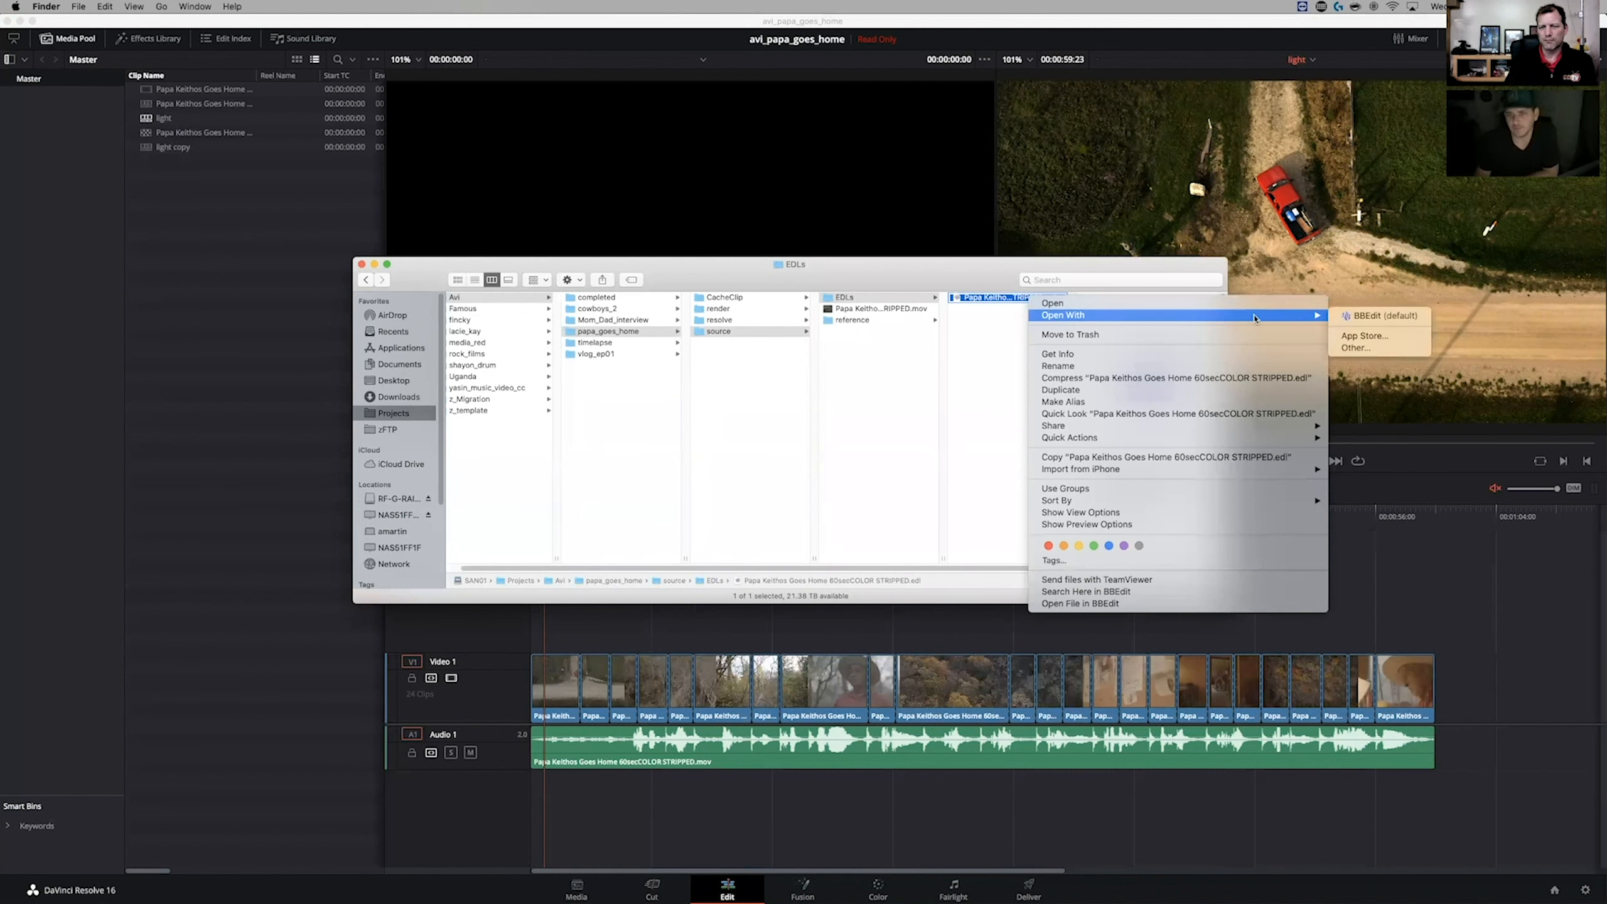
{"action": "left_click", "coordinate": [1382, 316]}
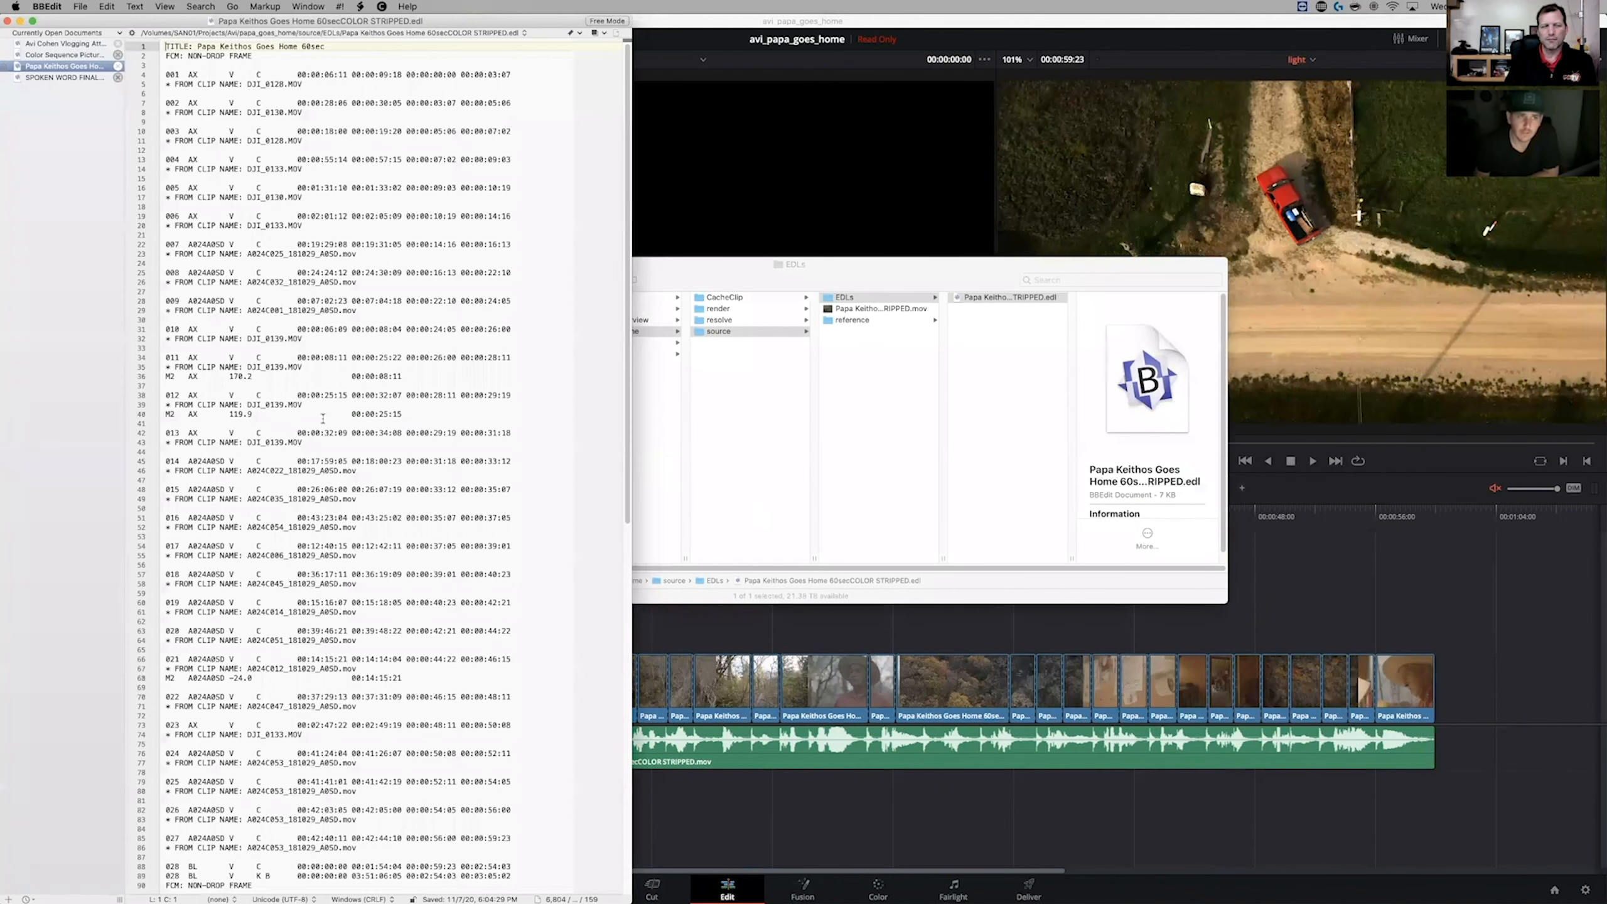
- Highlight the first event's timecodes in the EDL and compare them with the first cut in the Resolve timeline
{"action": "left_click_drag", "start_coordinate": [297, 75], "coordinate": [511, 74]}
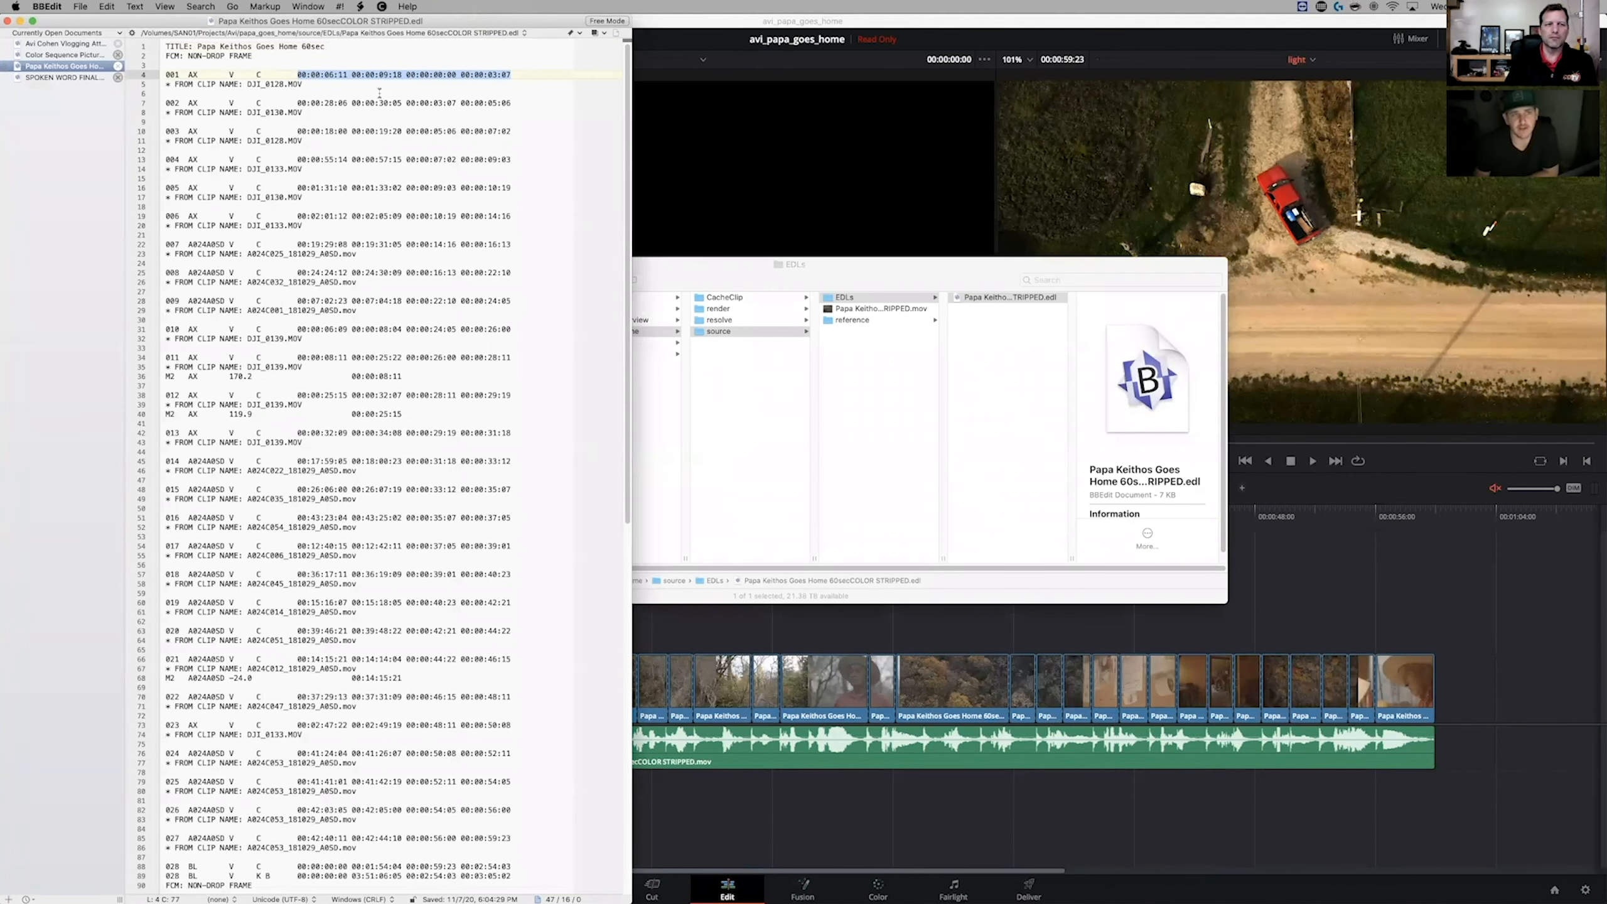
{"action": "left_click", "coordinate": [723, 630]}
{"action": "left_click_drag", "start_coordinate": [548, 514], "coordinate": [580, 516]}
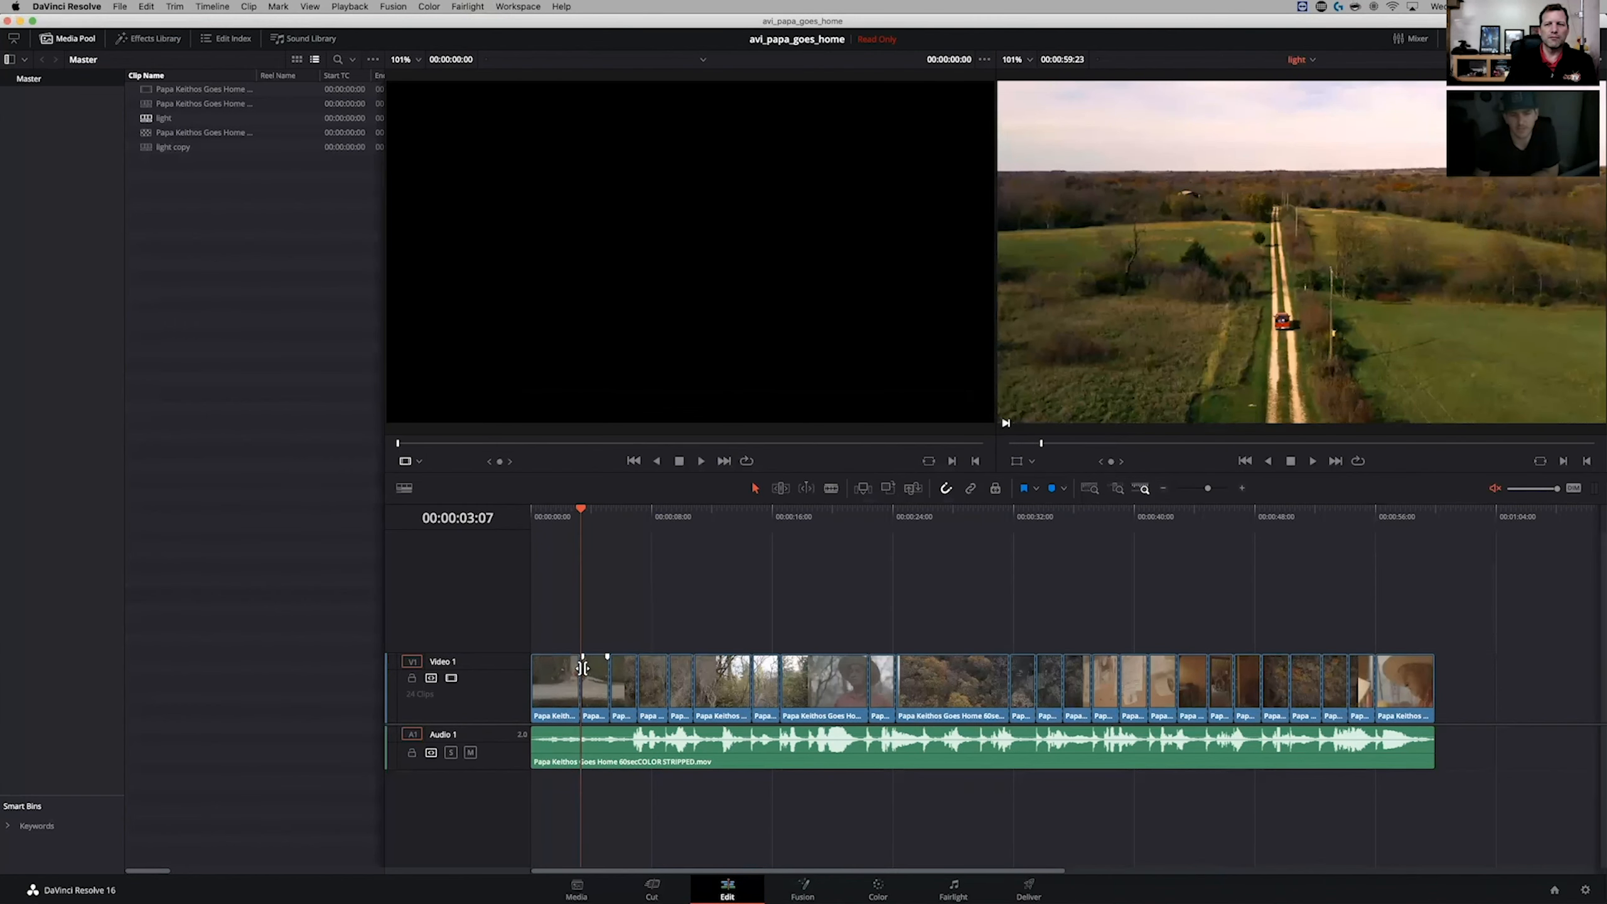
{"action": "key", "text": "super+Tab"}
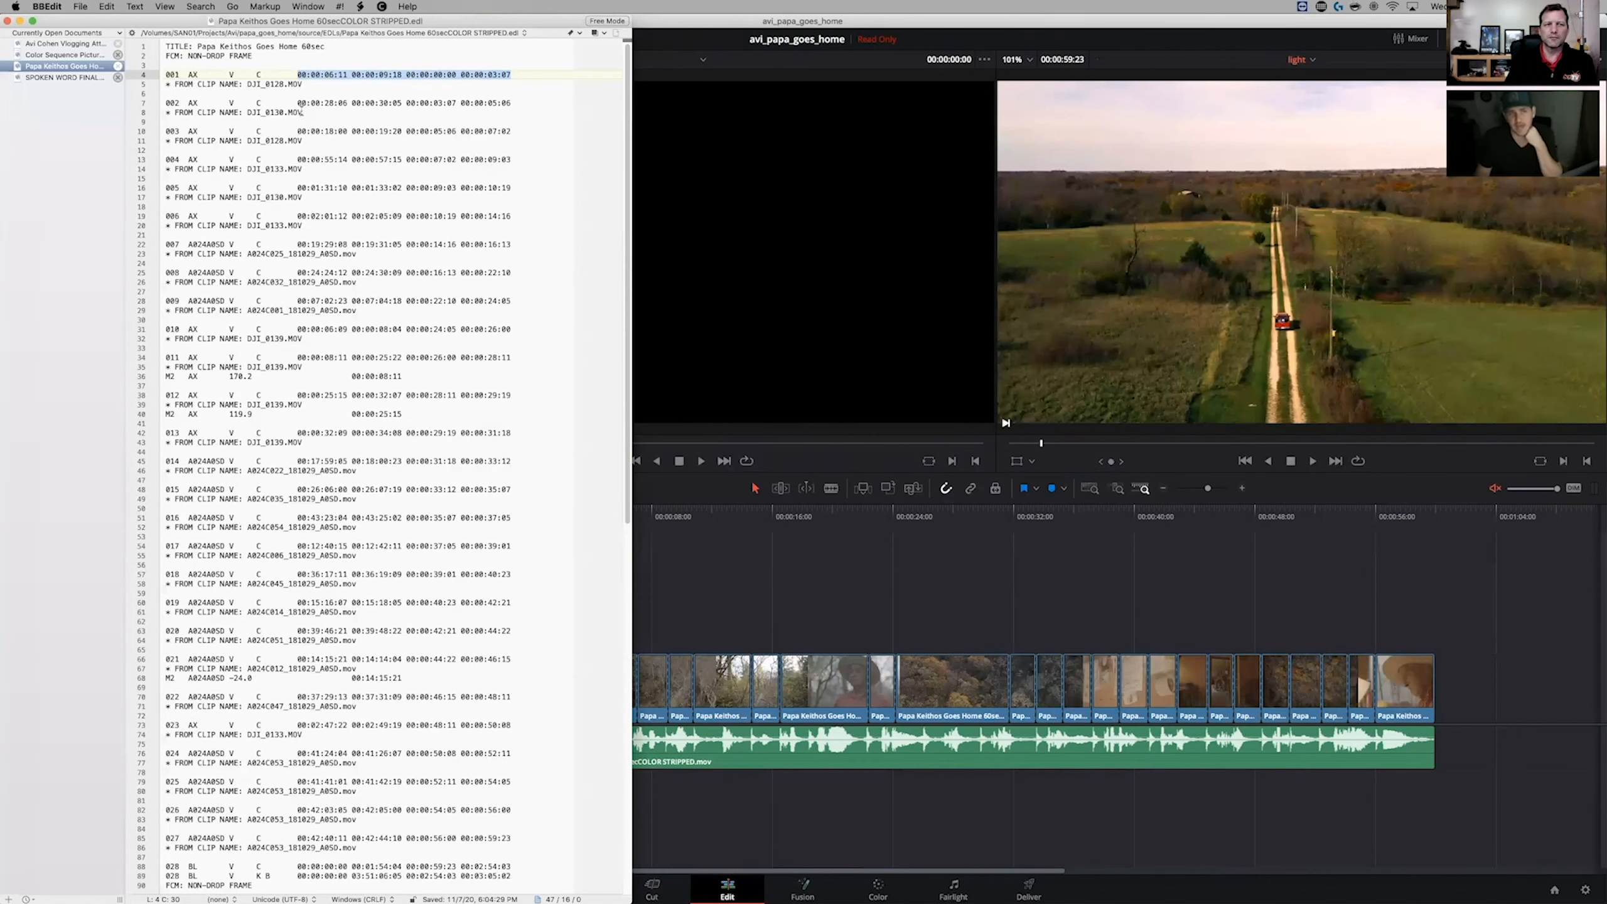
- Return to Resolve and step through frames of the man-in-hat shot to around 00:00:18:08
{"action": "left_click", "coordinate": [807, 511]}
{"action": "left_click_drag", "start_coordinate": [804, 514], "coordinate": [814, 516]}
{"action": "key", "text": "Left"}
{"action": "key", "text": "Left"}
{"action": "key", "text": "Left"}
{"action": "key", "text": "Left"}
{"action": "key", "text": "Left"}
{"action": "key", "text": "Left"}
{"action": "key", "text": "Left"}
{"action": "key", "text": "Left"}
{"action": "key", "text": "Left"}
{"action": "key", "text": "Left"}
{"action": "key", "text": "Left"}
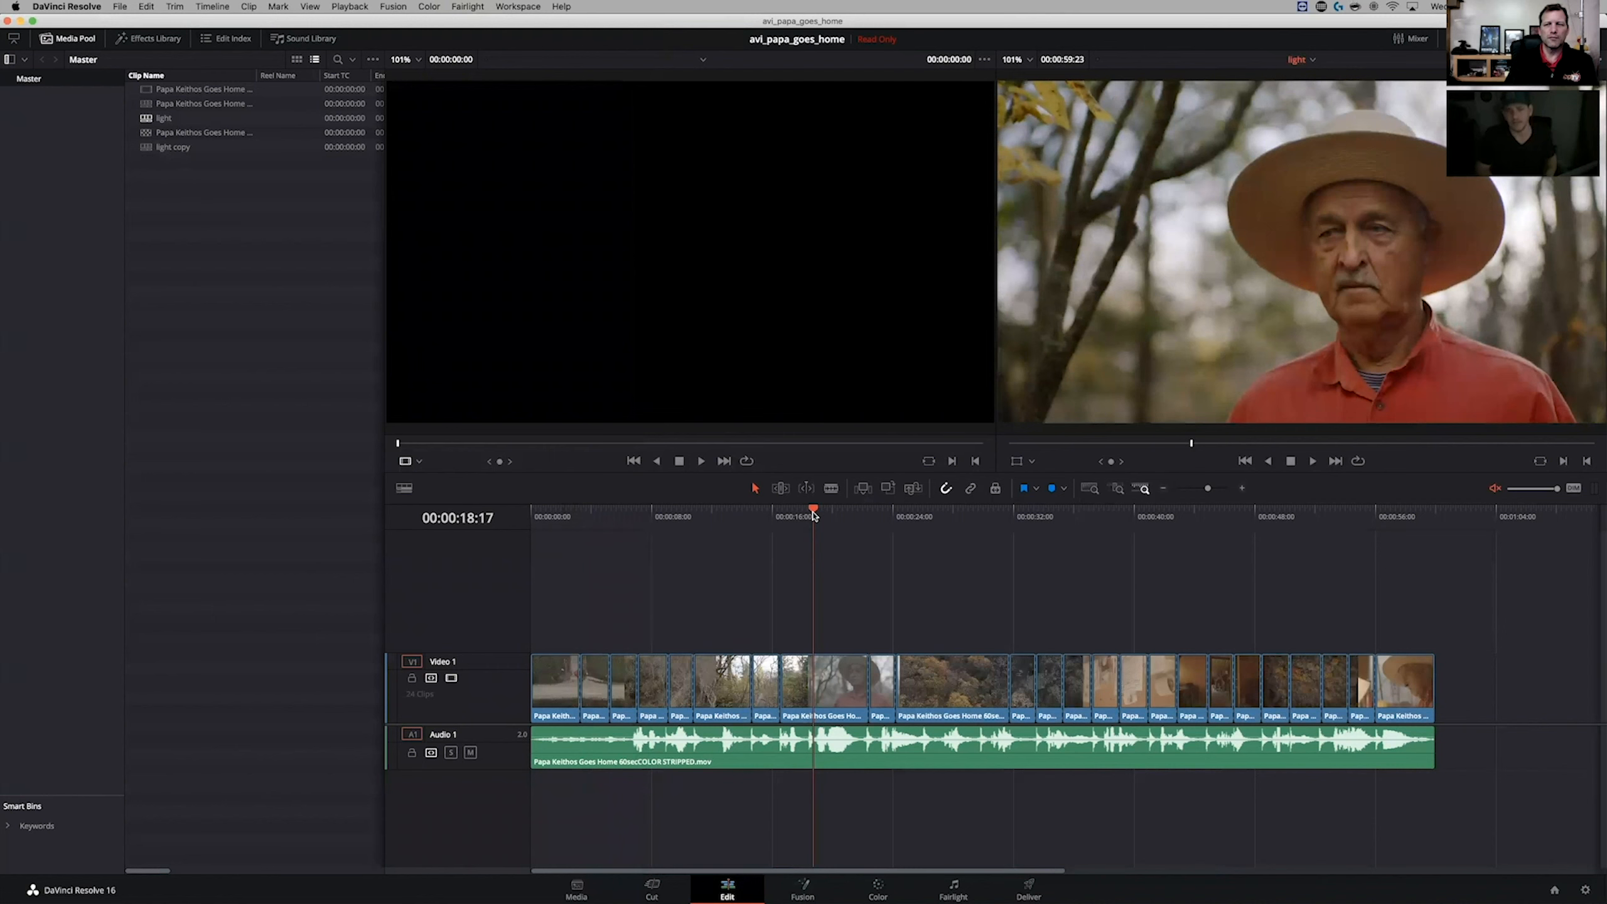
{"action": "key", "text": "Right"}
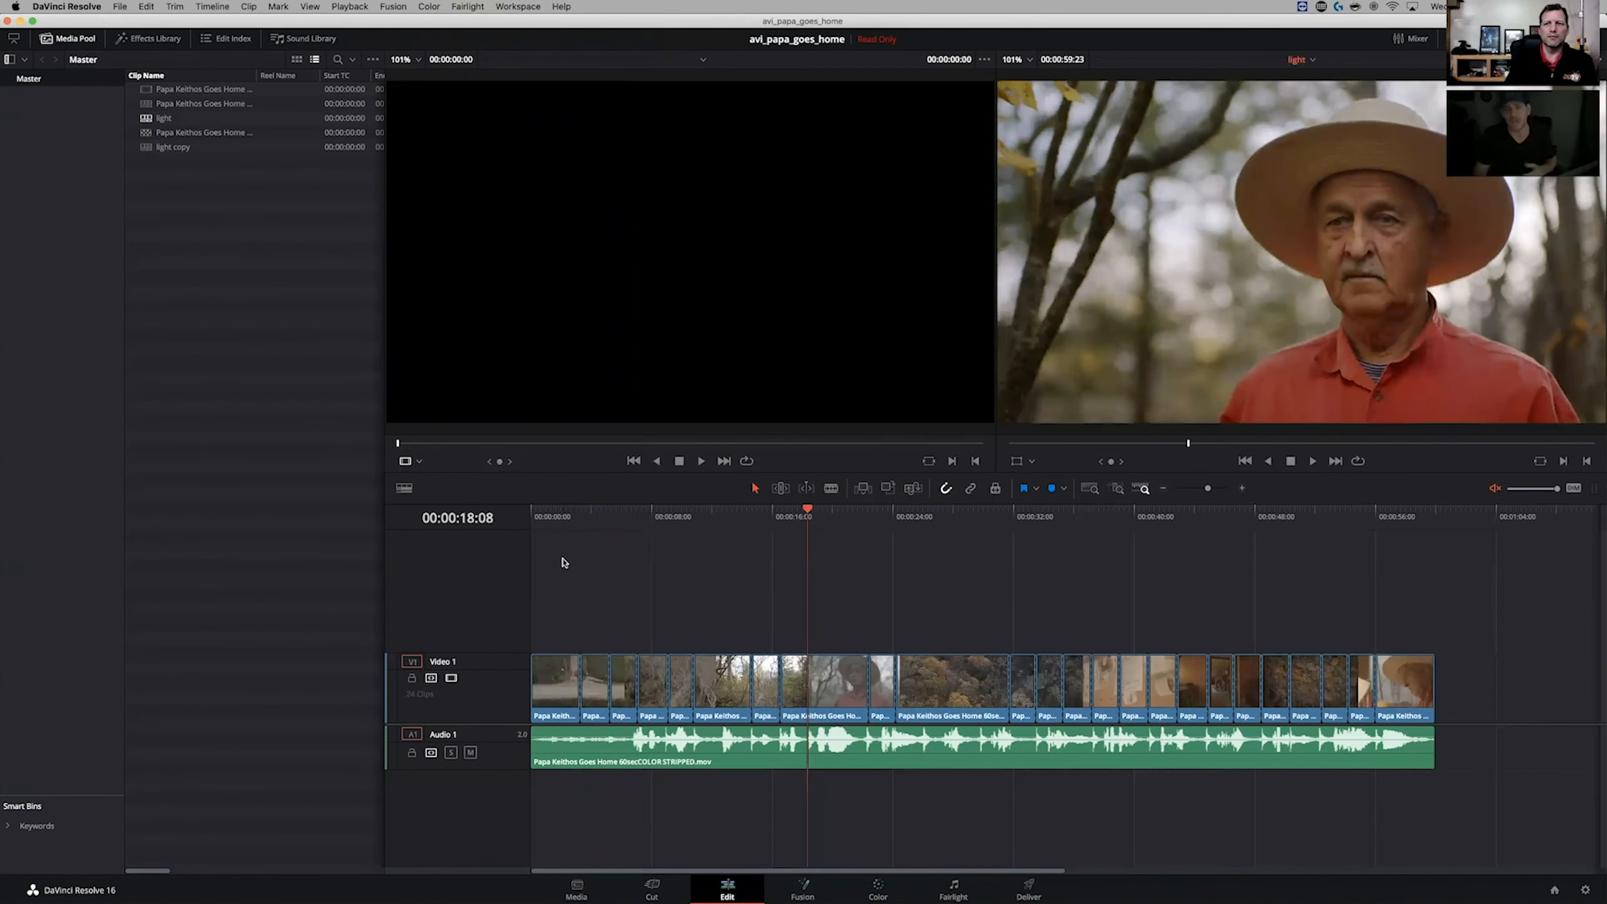
- Create a new timeline from the COLOR STRIPPED.mov source clip, then open it and scrub through the uncut footage
{"action": "left_click", "coordinate": [565, 886]}
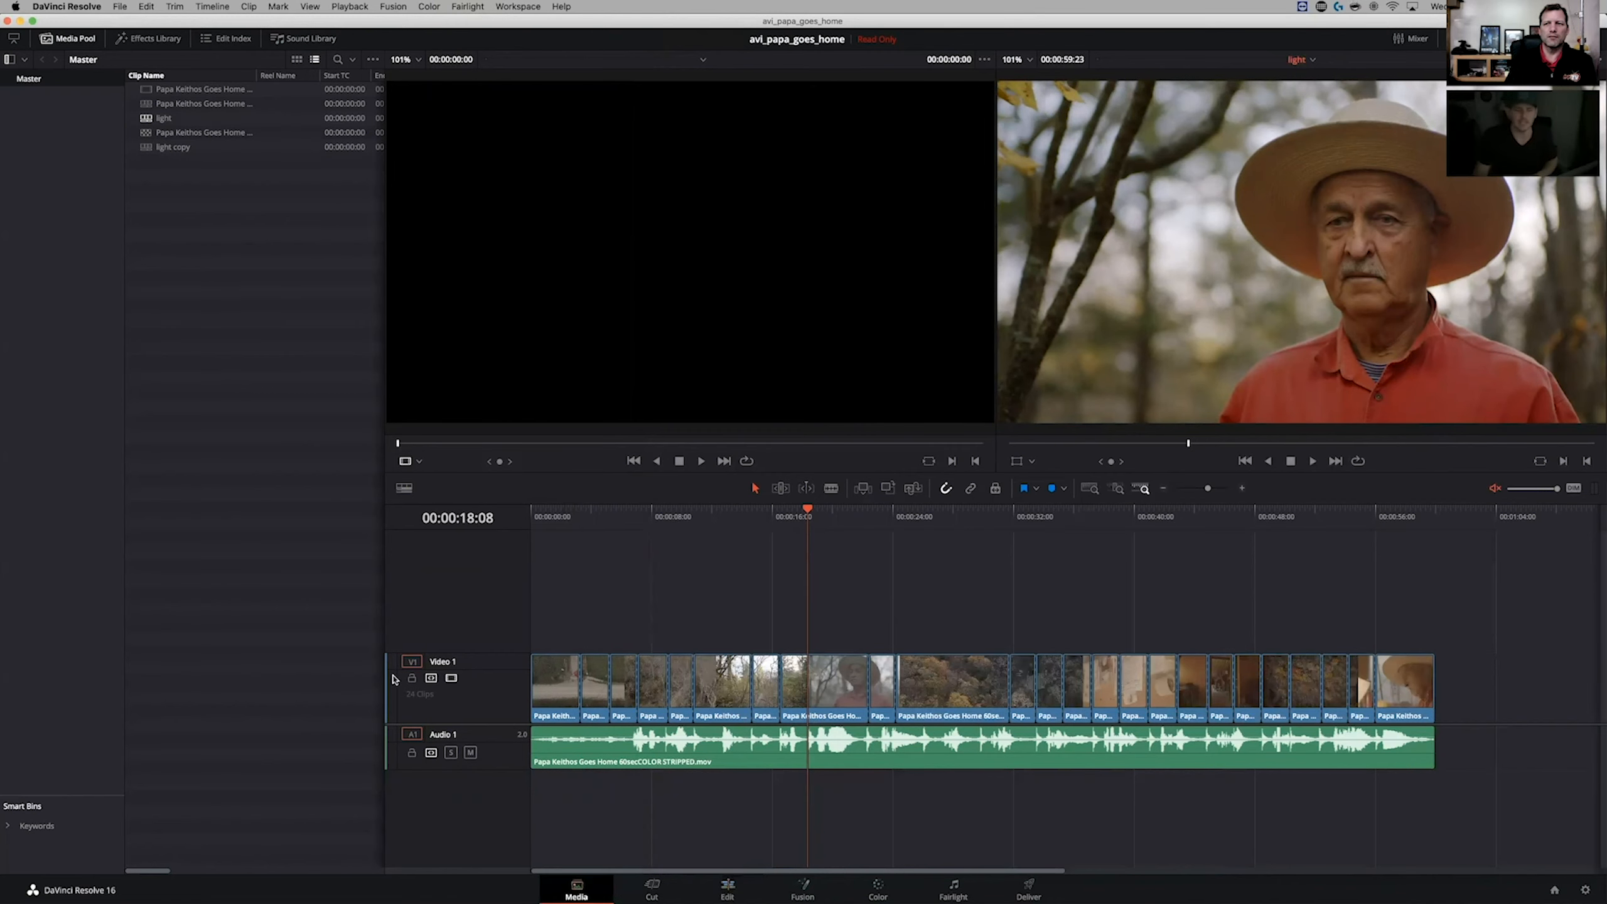
{"action": "left_click", "coordinate": [218, 503]}
{"action": "right_click", "coordinate": [219, 504]}
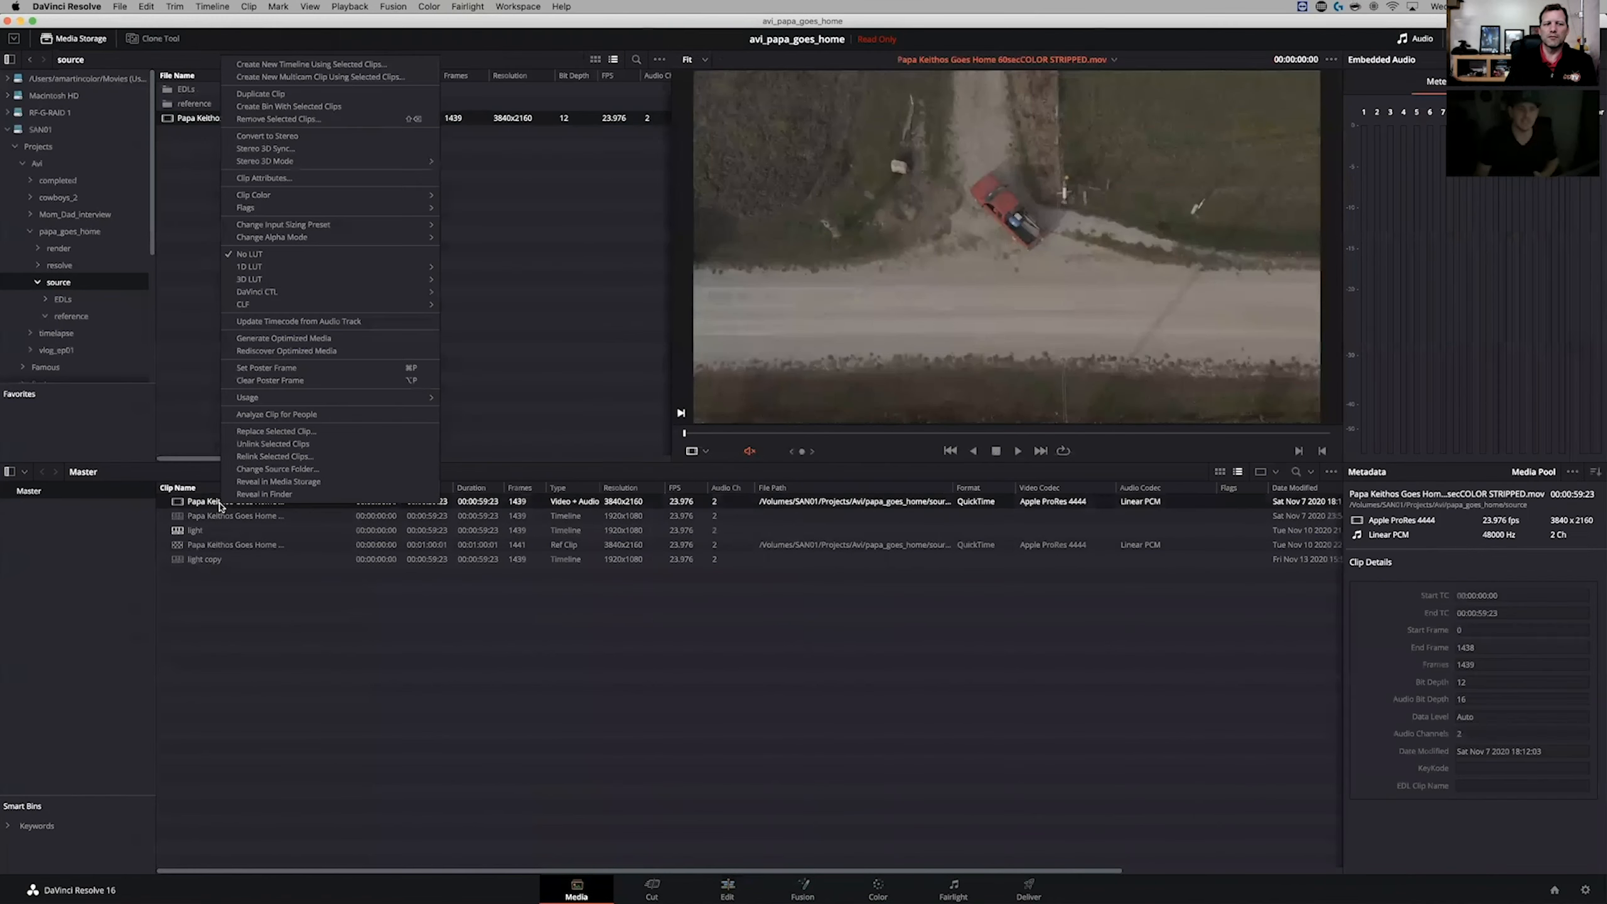
{"action": "left_click", "coordinate": [259, 64]}
{"action": "left_click", "coordinate": [912, 515]}
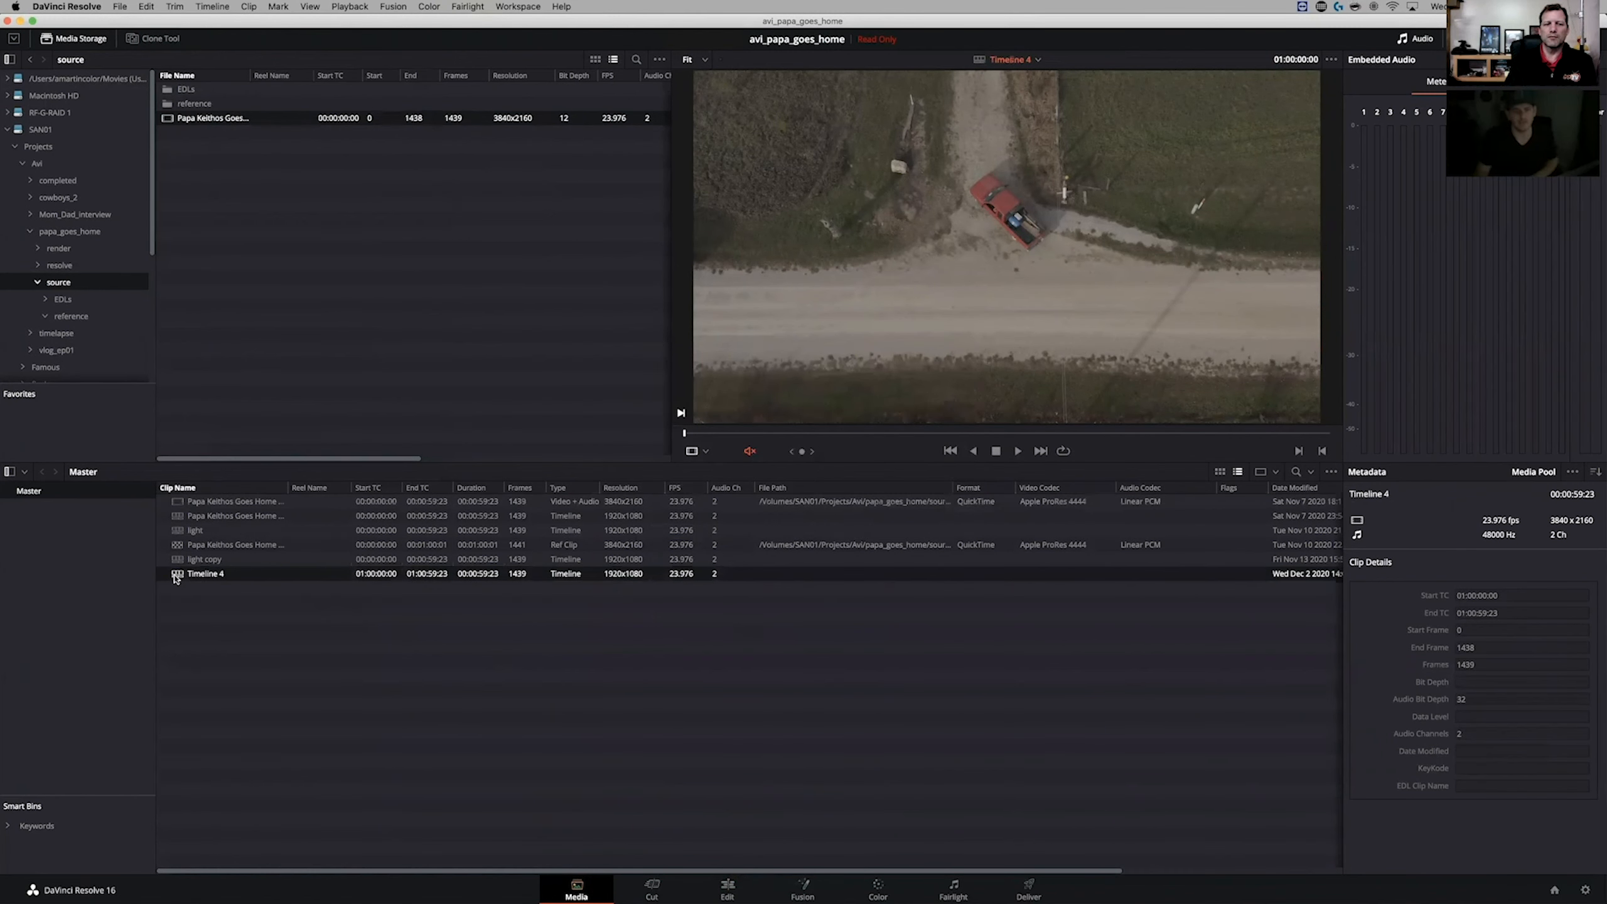
{"action": "double_click", "coordinate": [177, 576]}
{"action": "left_click_drag", "start_coordinate": [552, 514], "coordinate": [877, 514]}
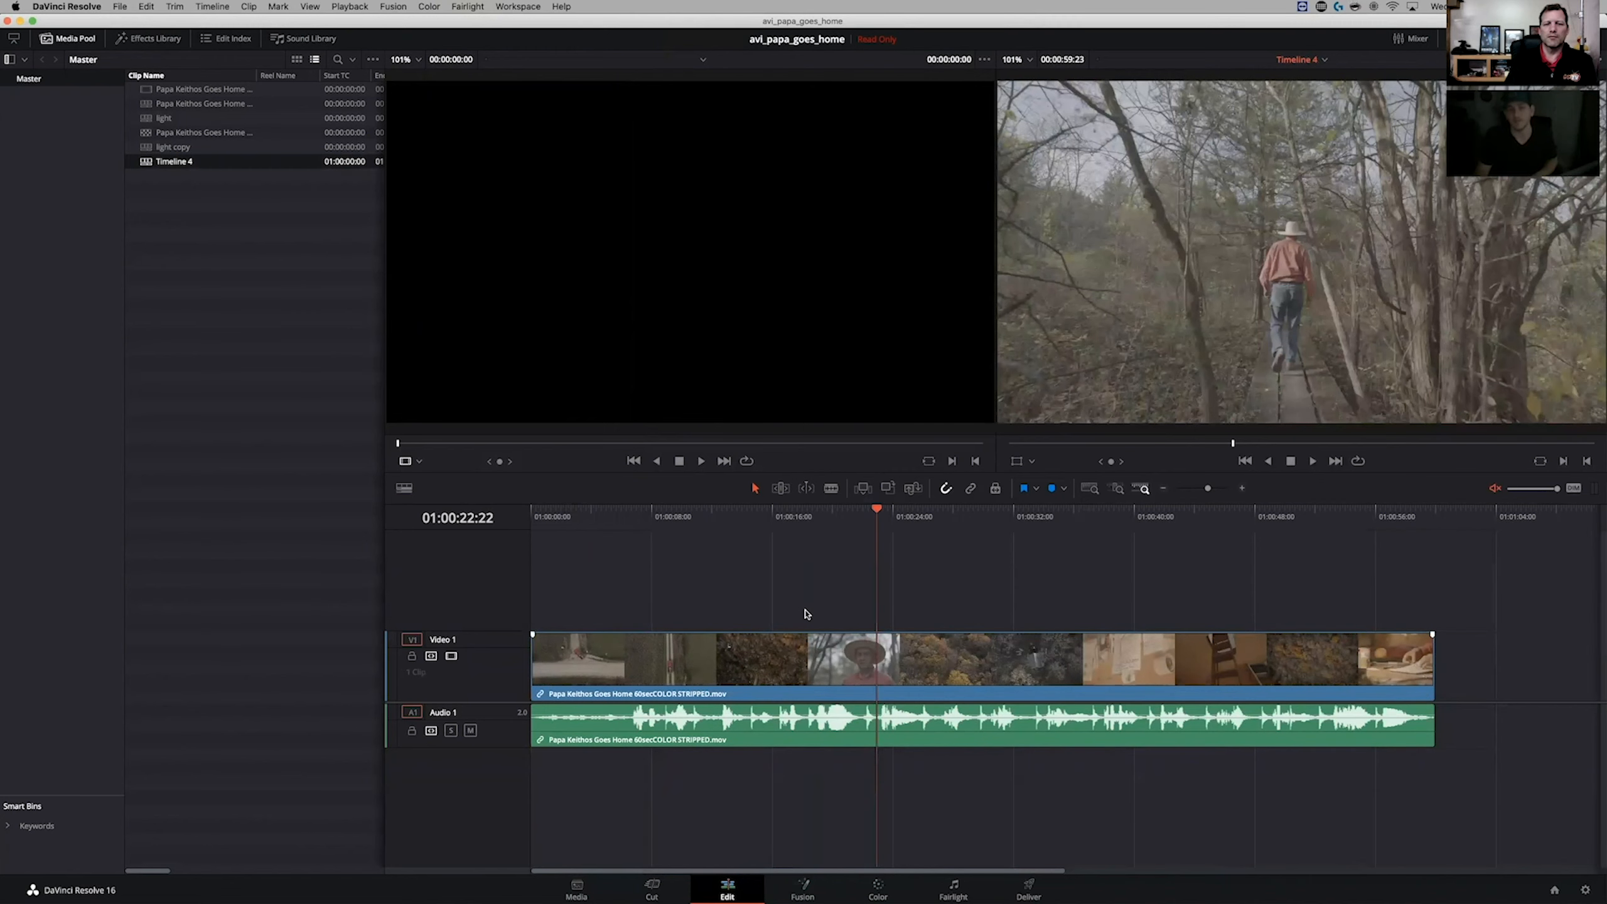
- Add a new bin under Master and put the COLOR STRIPPED.mov source clip in it
{"action": "left_click", "coordinate": [576, 888]}
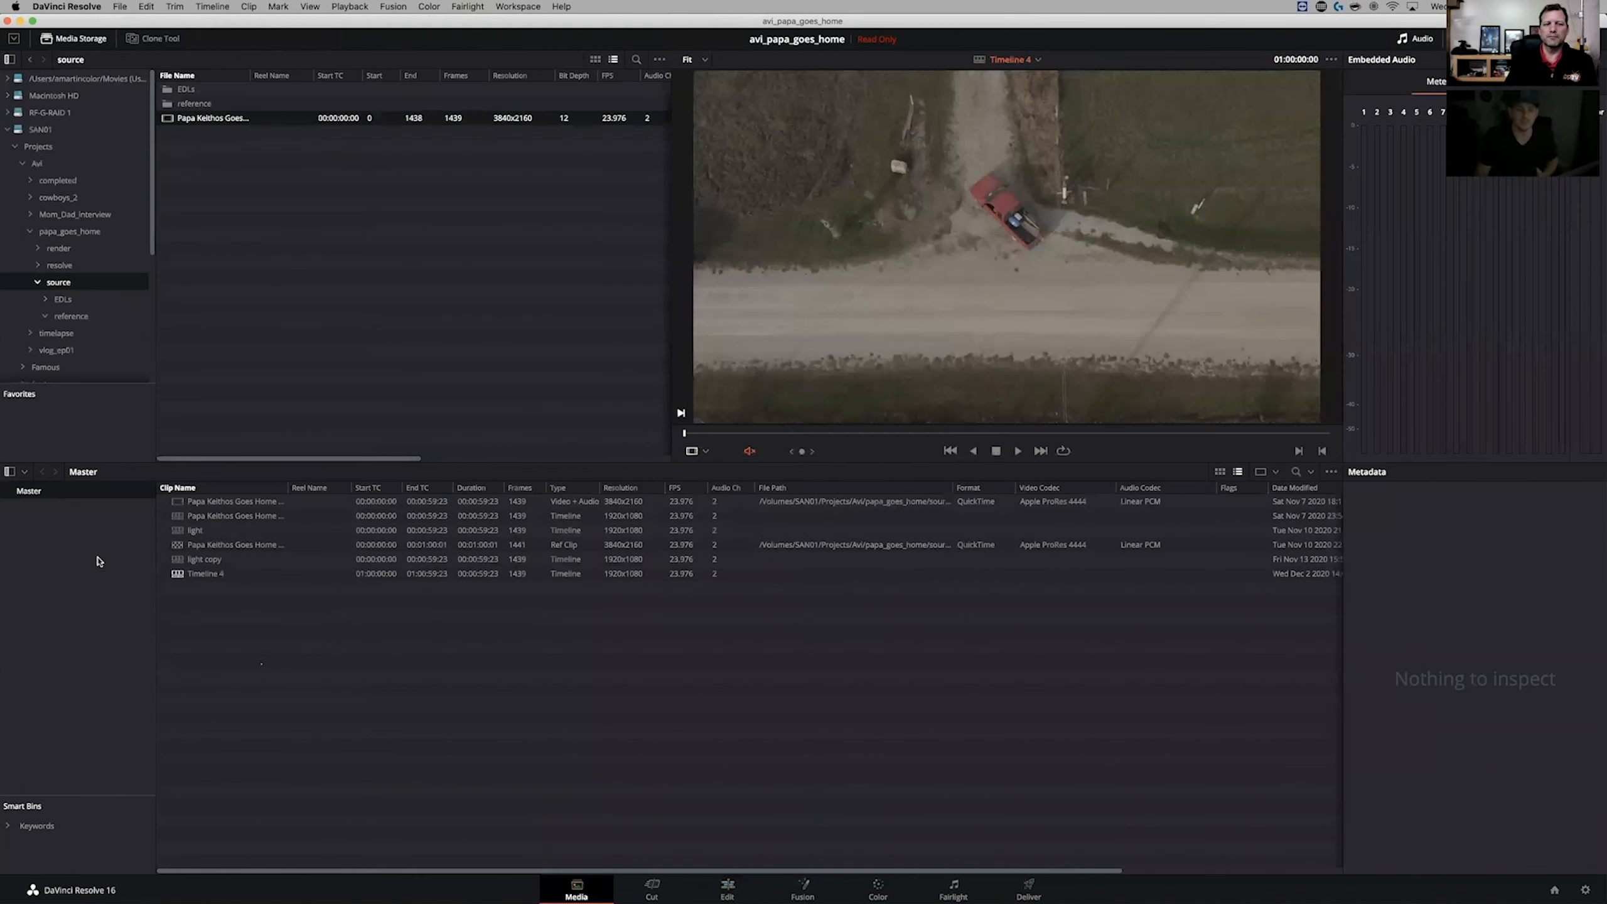
{"action": "right_click", "coordinate": [74, 494]}
{"action": "left_click", "coordinate": [204, 637]}
{"action": "left_click", "coordinate": [221, 501]}
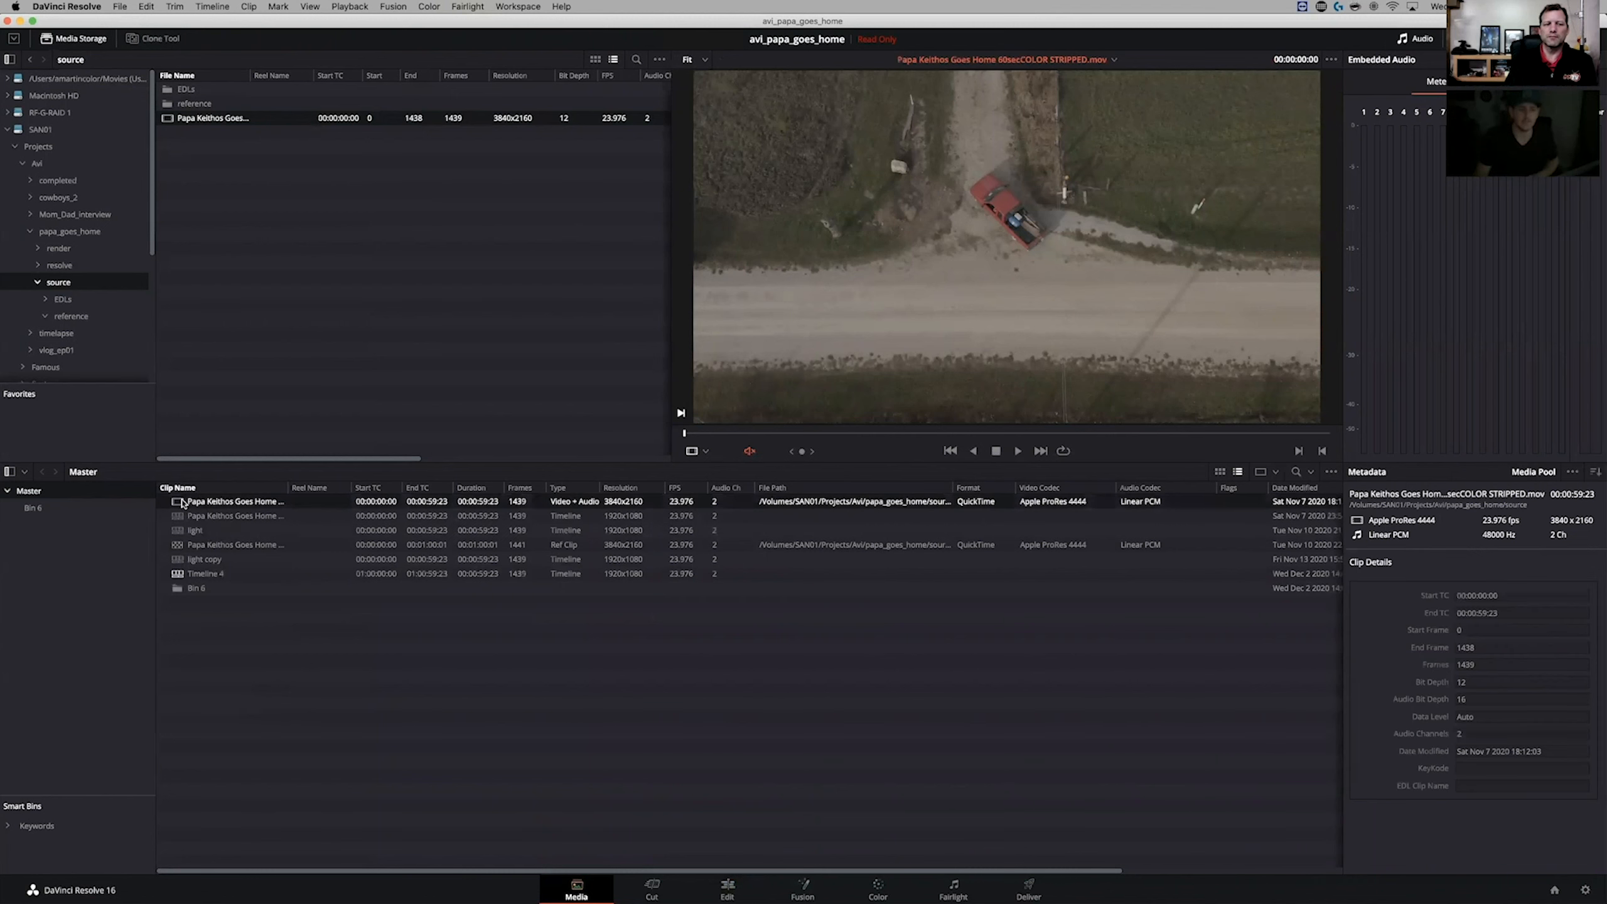
{"action": "left_click", "coordinate": [93, 509]}
- Import Papa Keithos Goes Home 60secCOLOR STRIPPED.edl into the new bin as a pre-conformed EDL, keeping the suggested timeline name
{"action": "right_click", "coordinate": [271, 572]}
{"action": "mouse_move", "coordinate": [304, 579]}
{"action": "mouse_move", "coordinate": [538, 582]}
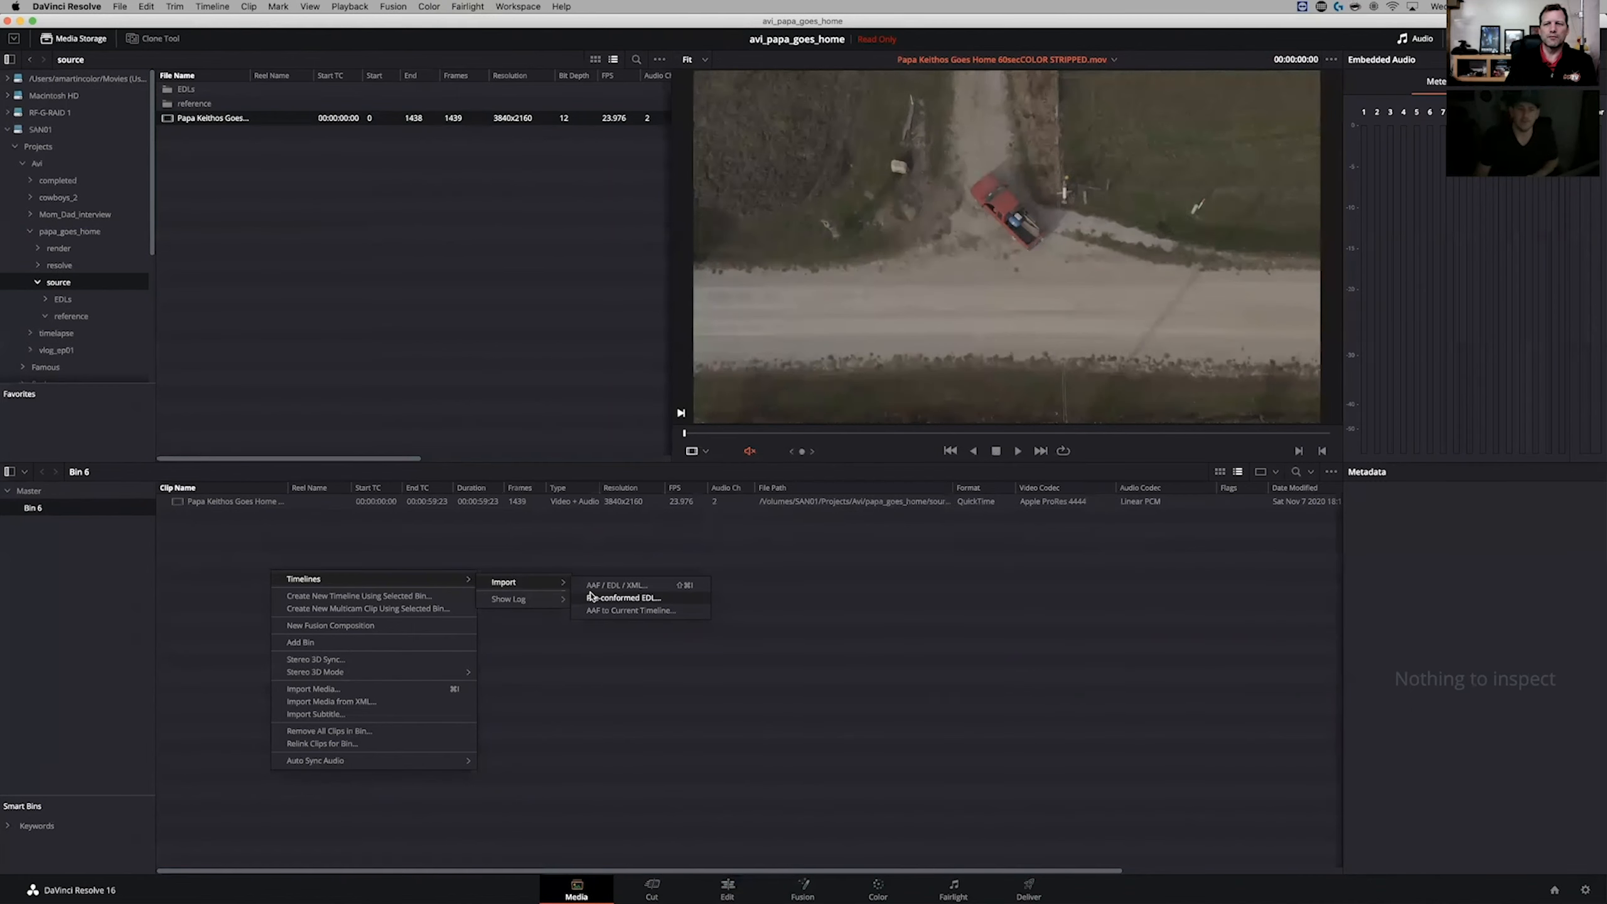
{"action": "left_click", "coordinate": [623, 597]}
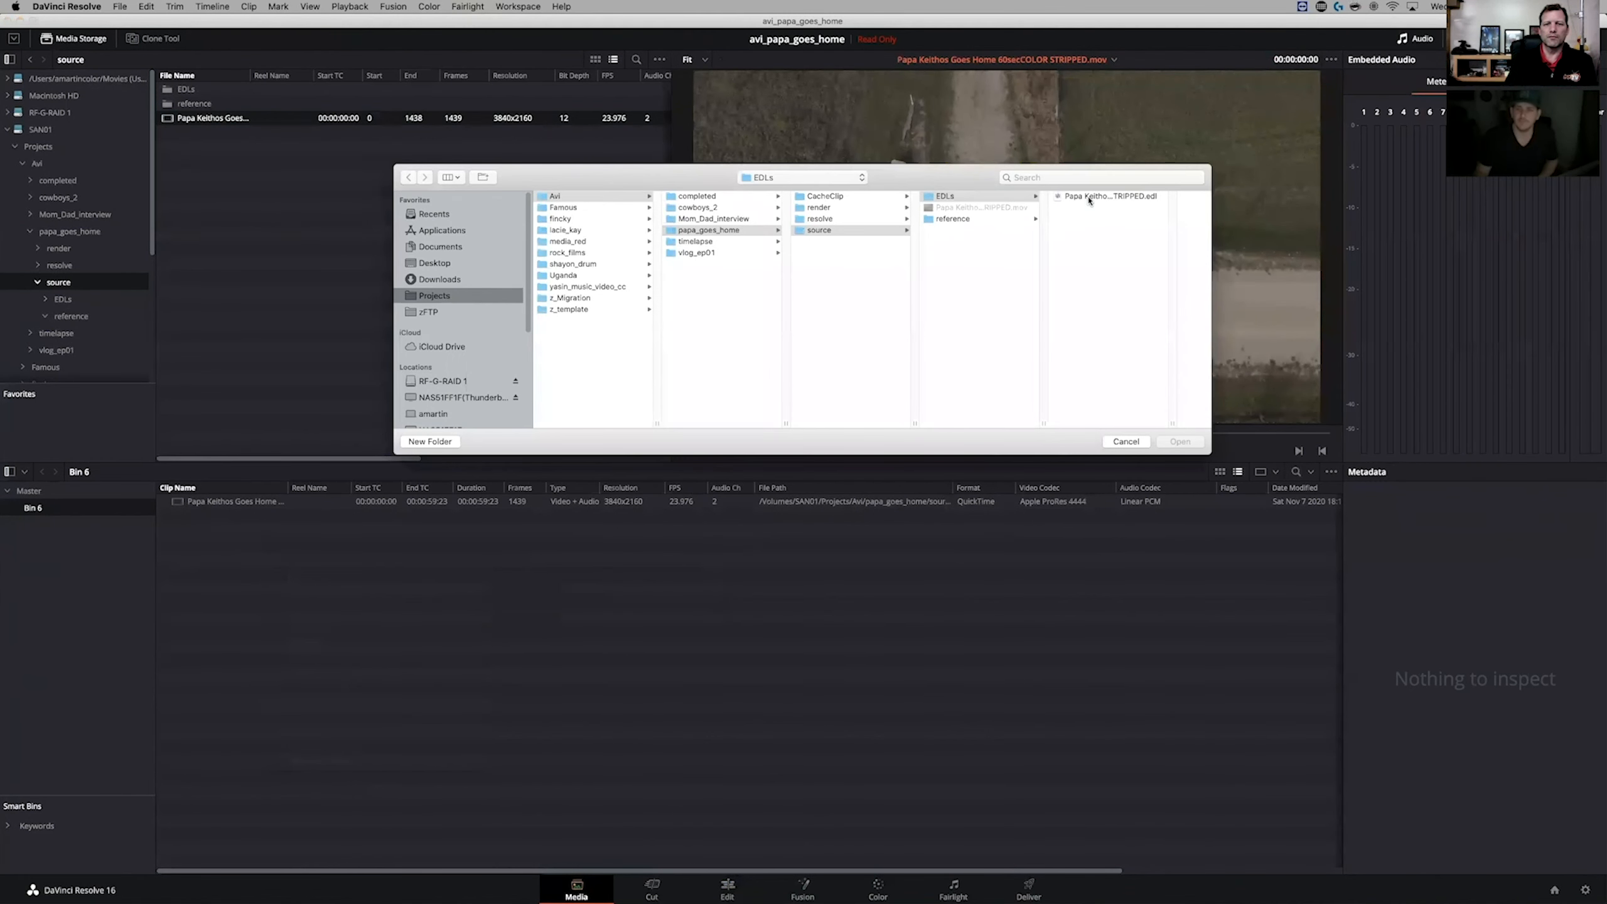
{"action": "left_click", "coordinate": [1088, 198]}
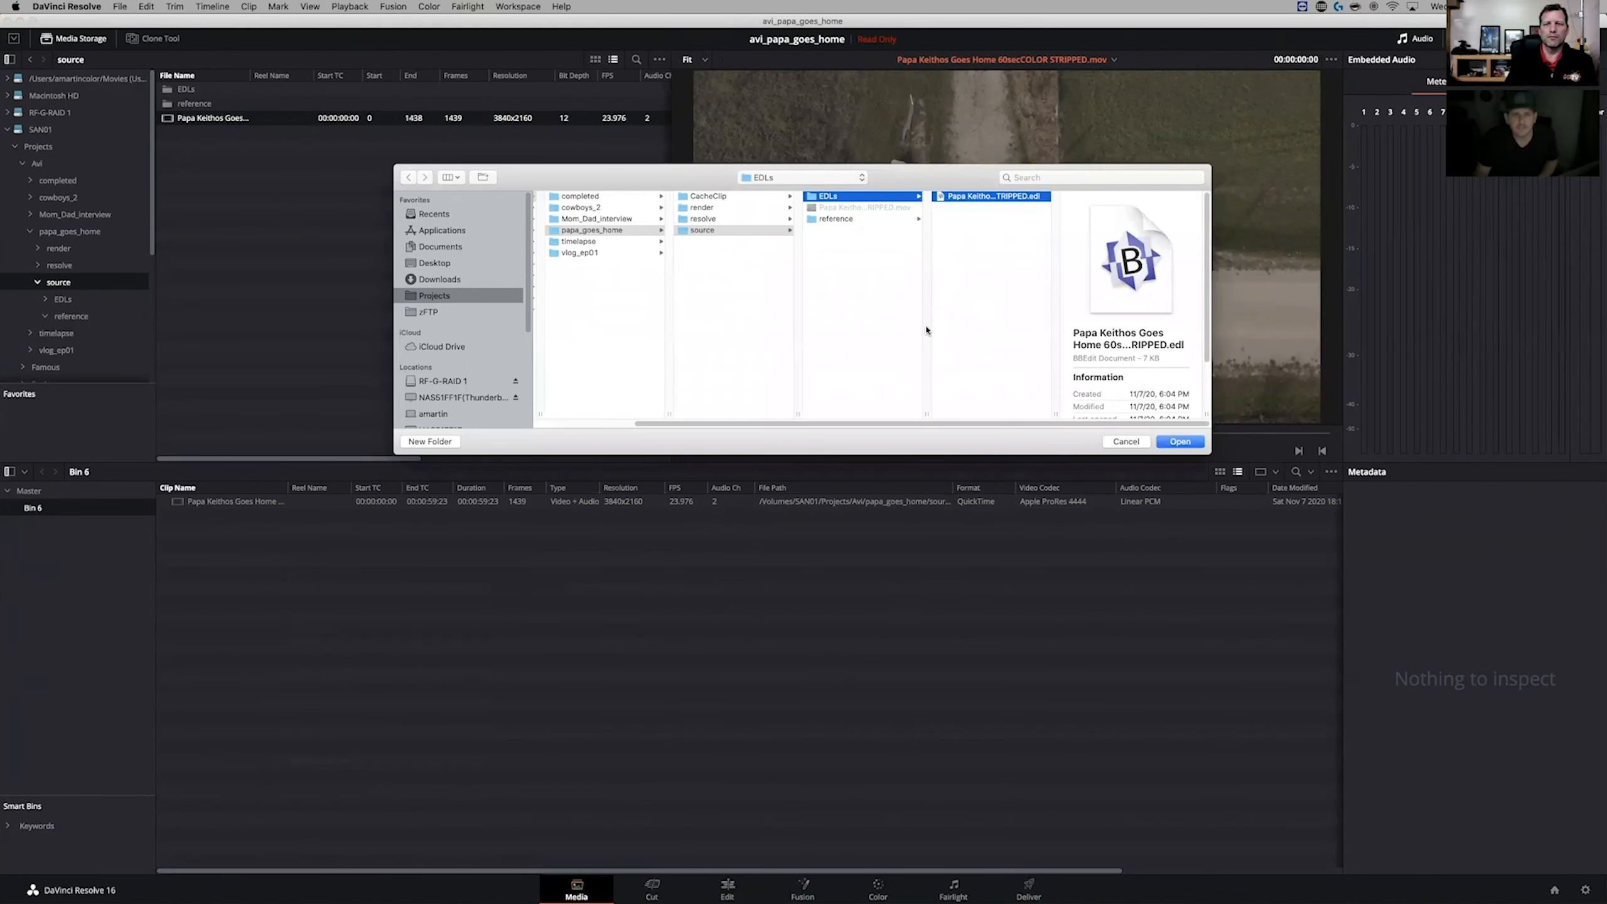
{"action": "left_click", "coordinate": [1180, 441]}
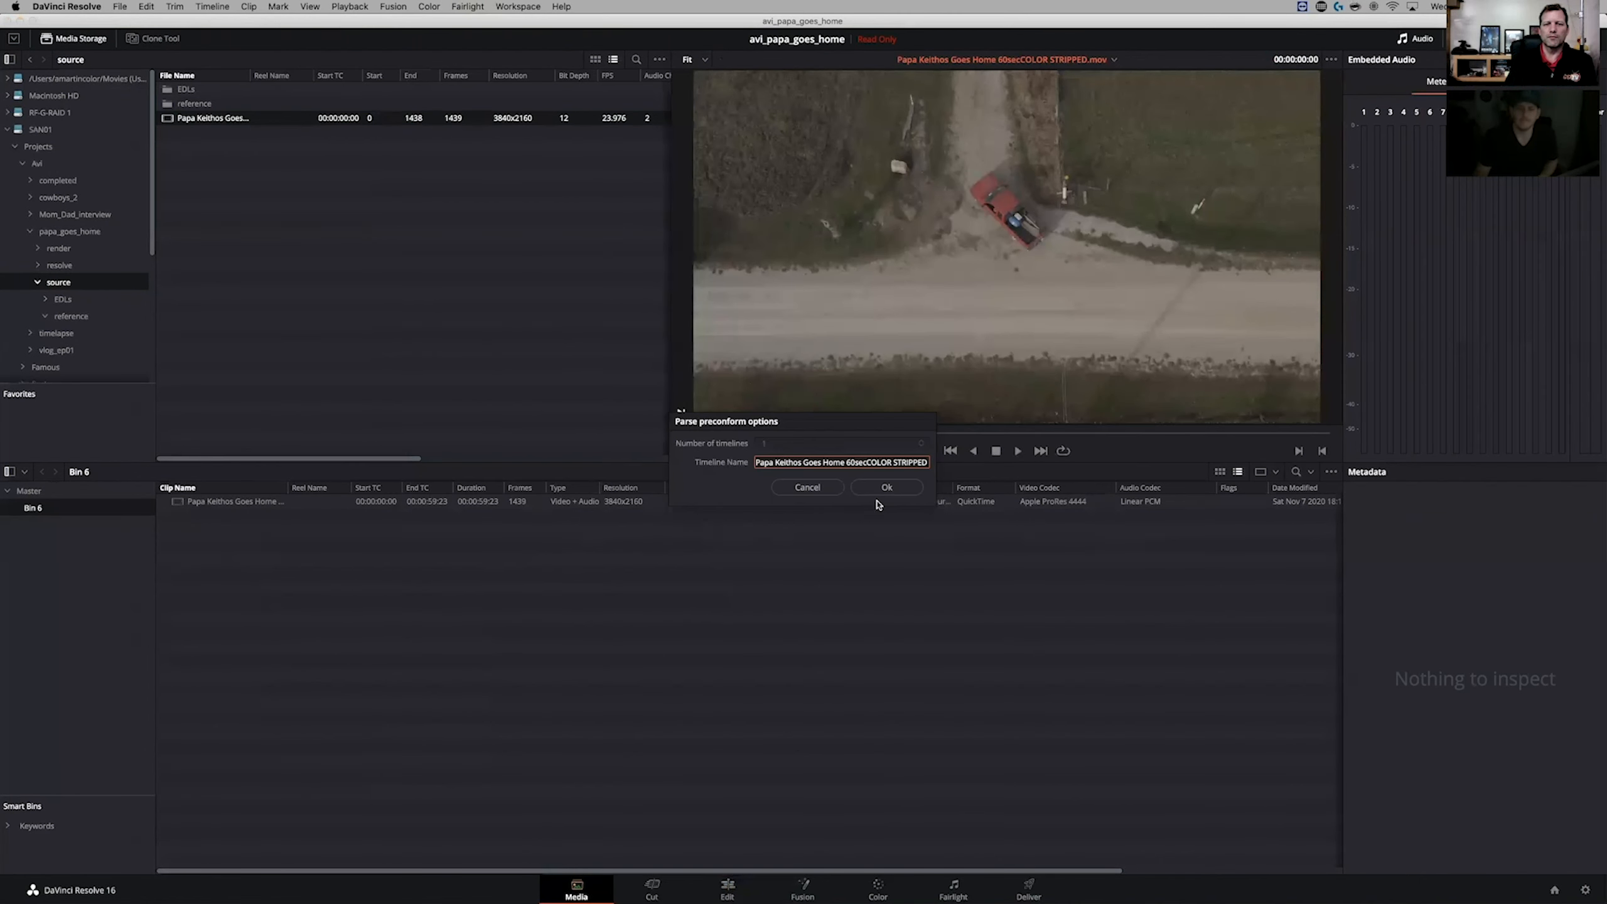
{"action": "left_click", "coordinate": [886, 486]}
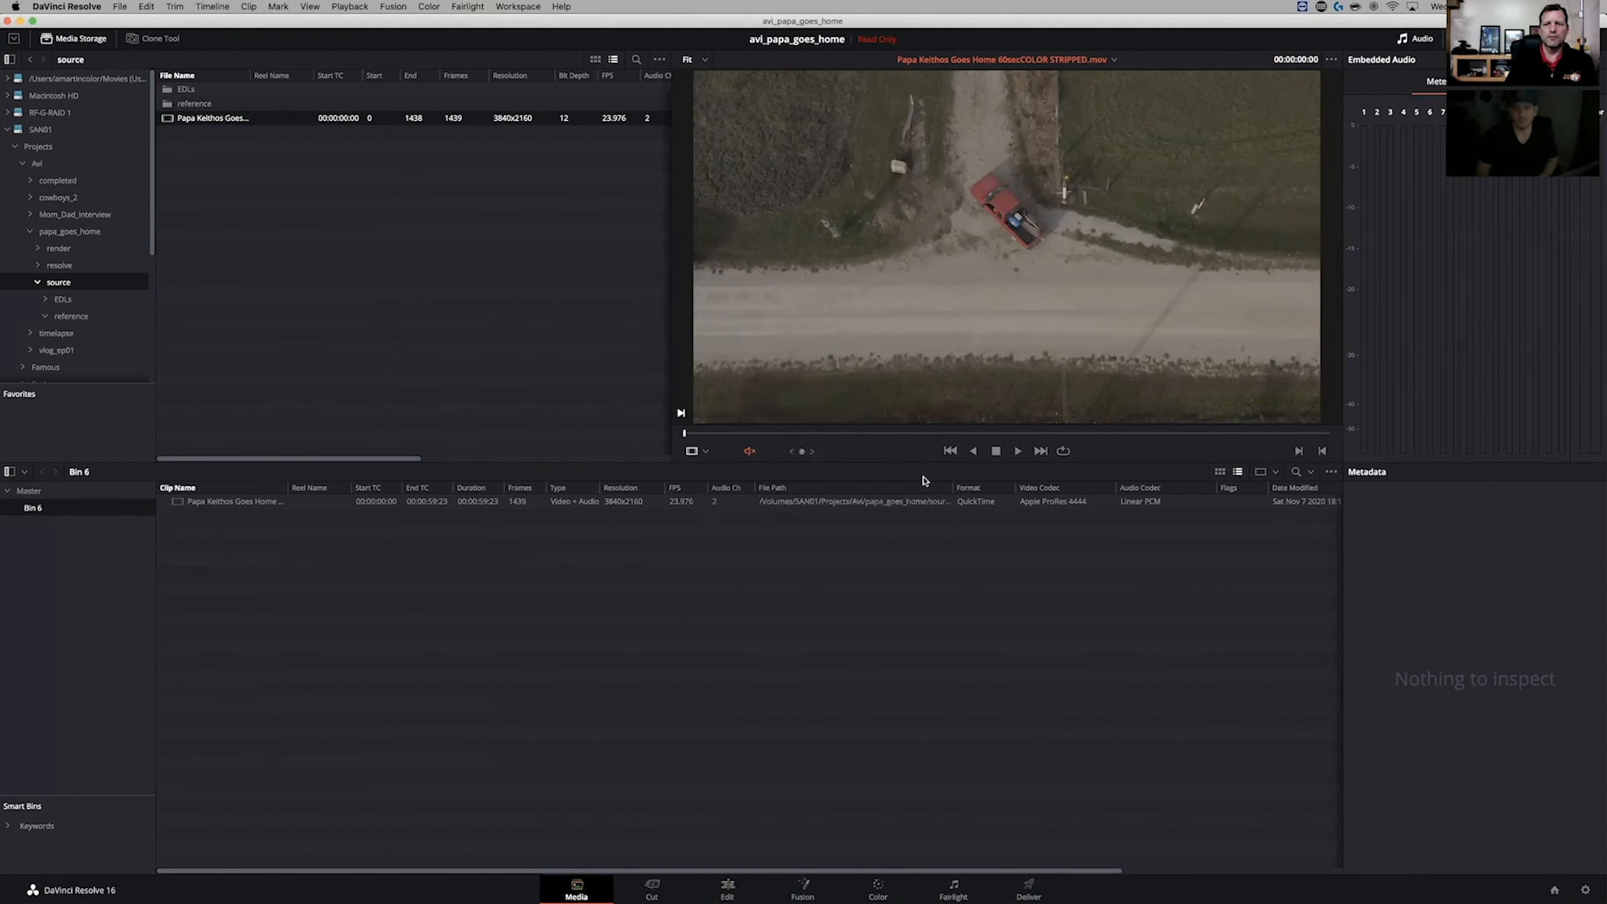
- Deselect the Master folder as a clip source for the EDL import, and open the imported timeline
{"action": "left_click", "coordinate": [717, 334]}
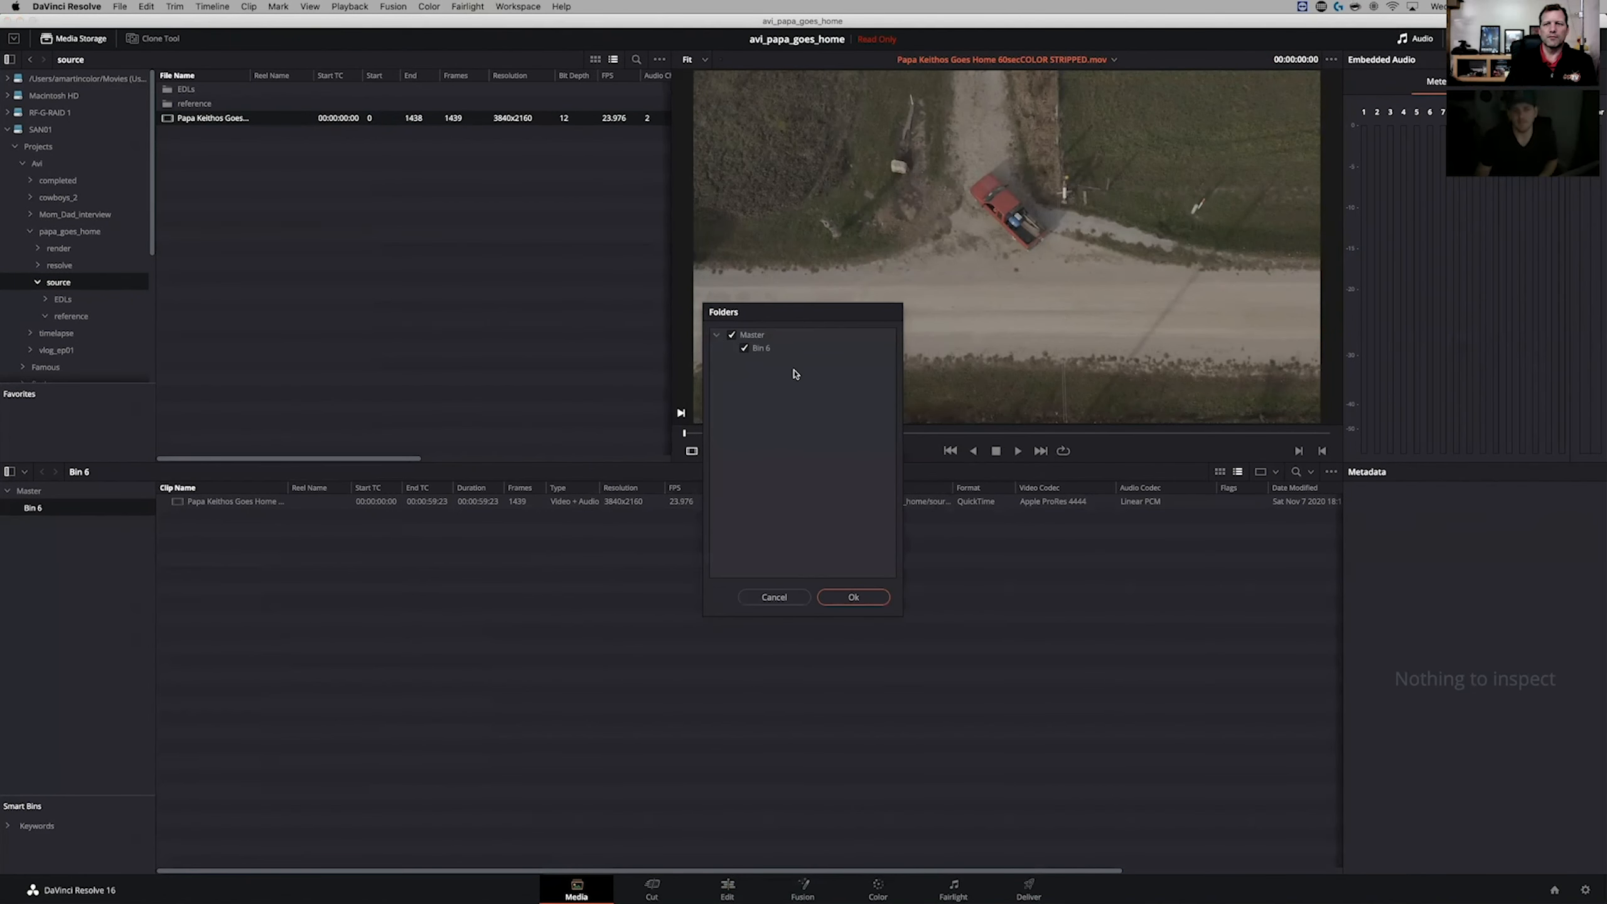
{"action": "left_click", "coordinate": [732, 335]}
{"action": "left_click", "coordinate": [854, 597]}
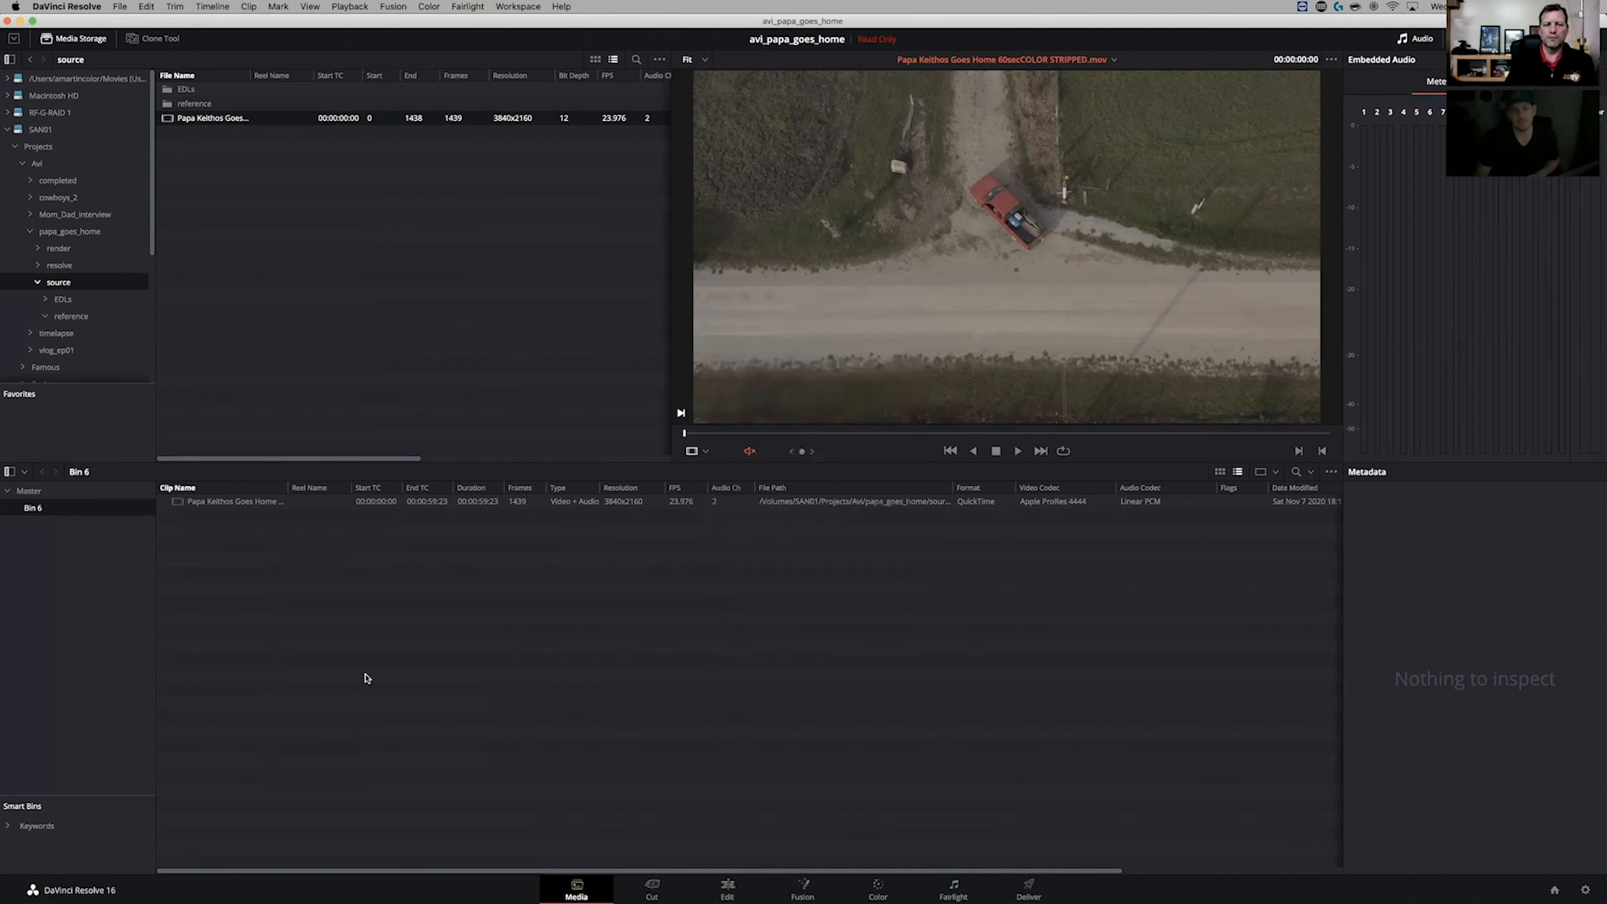
{"action": "double_click", "coordinate": [178, 518]}
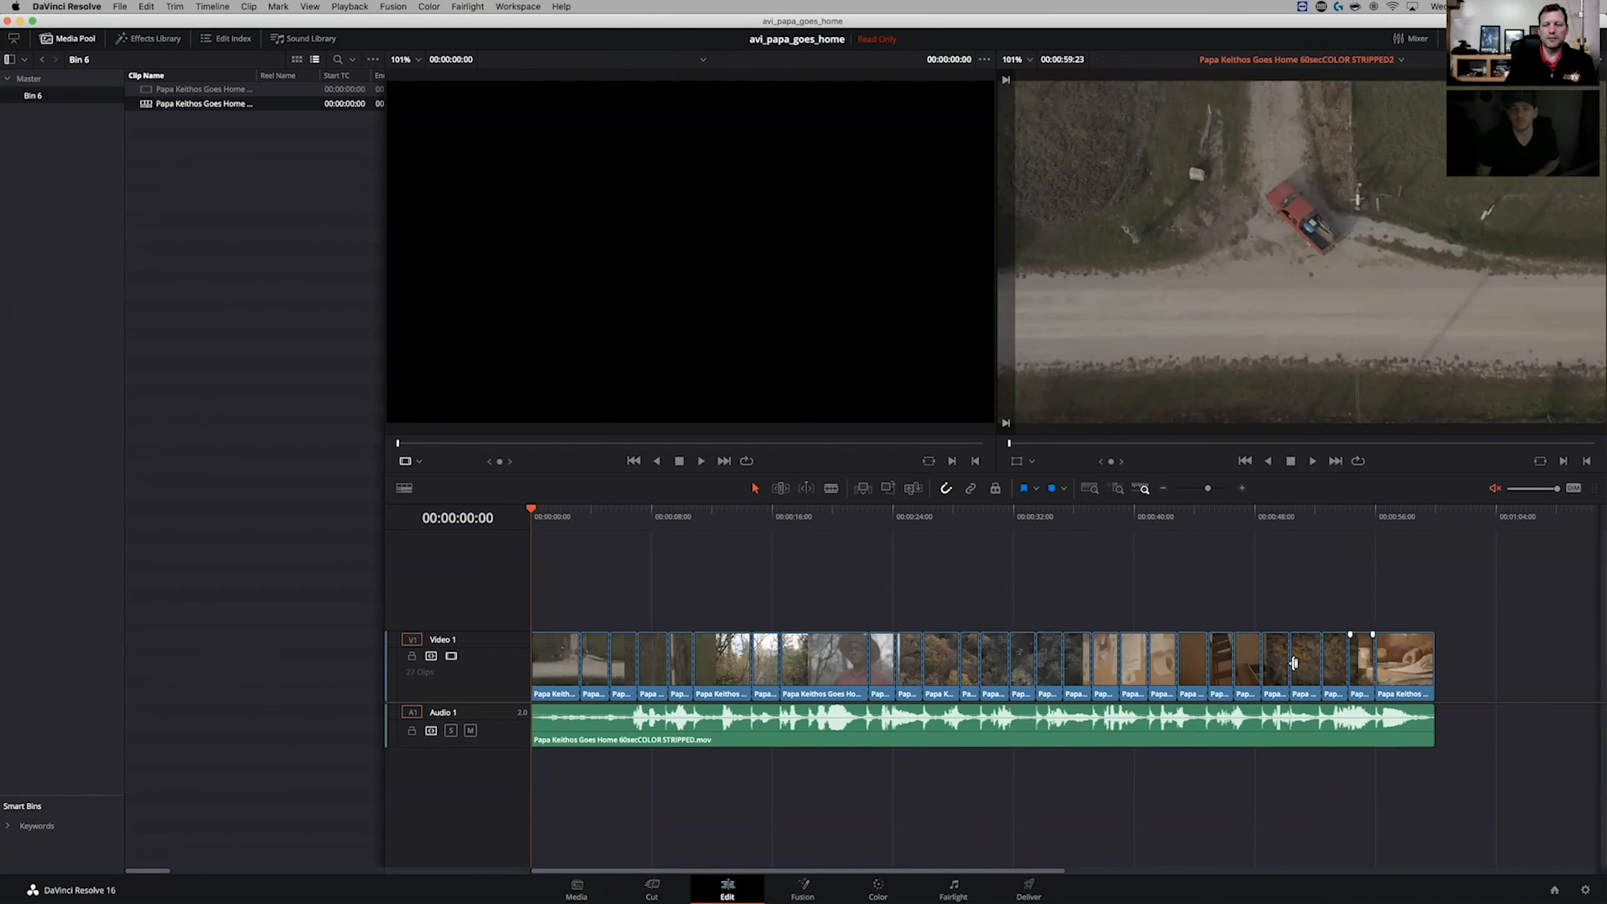
- Switch to the Color page, play the opening shots, and select clip 02
{"action": "left_click", "coordinate": [877, 883]}
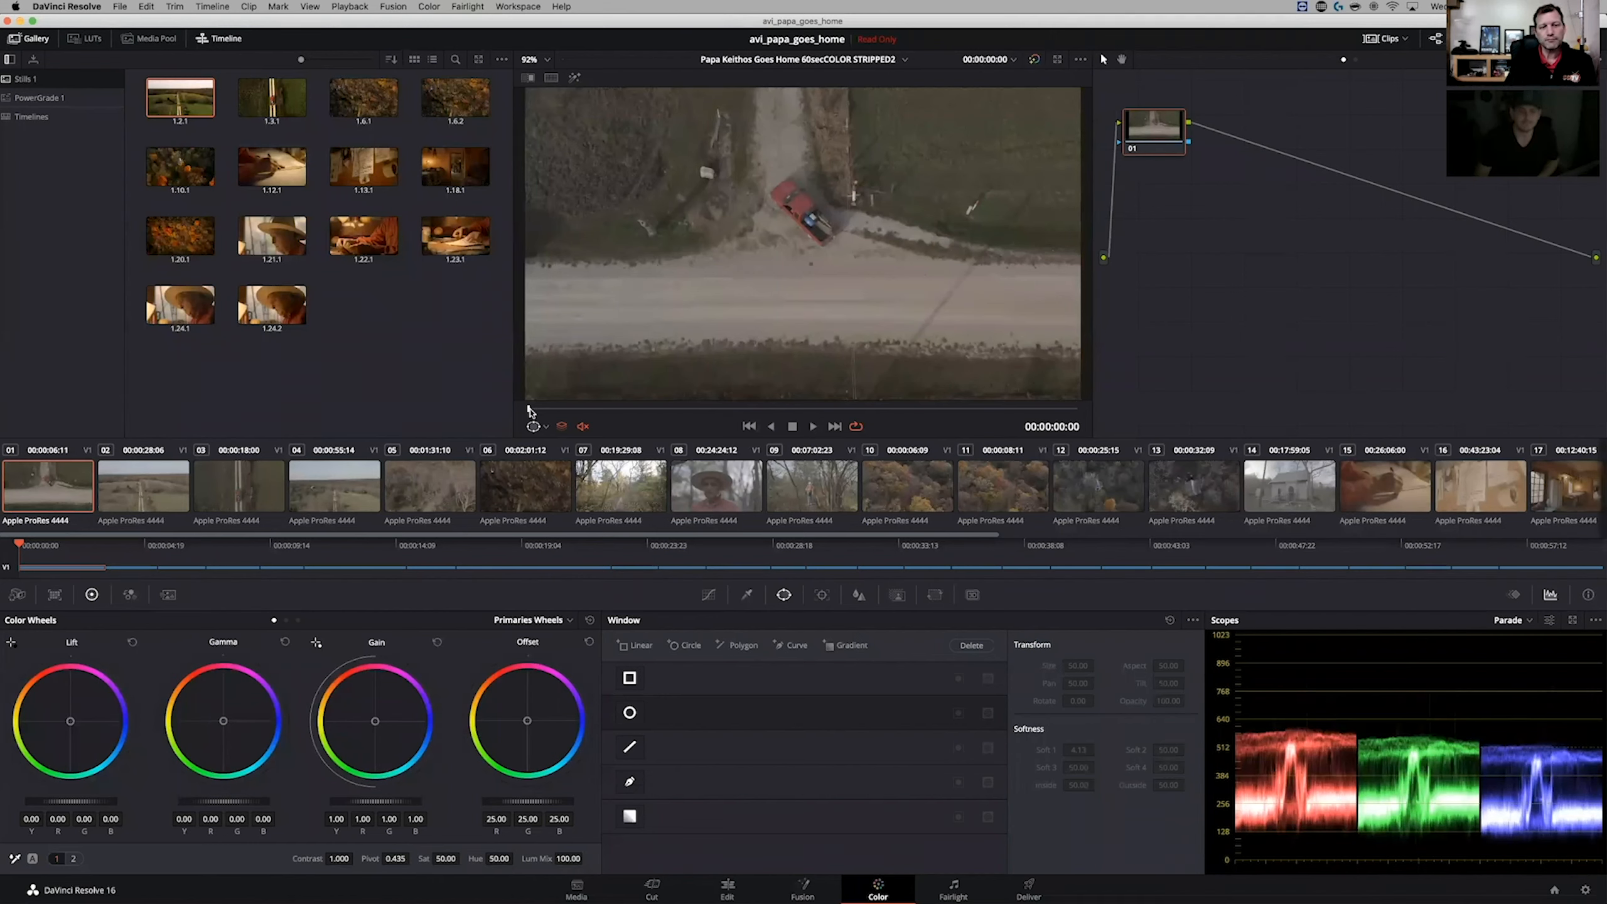
{"action": "key", "text": "space"}
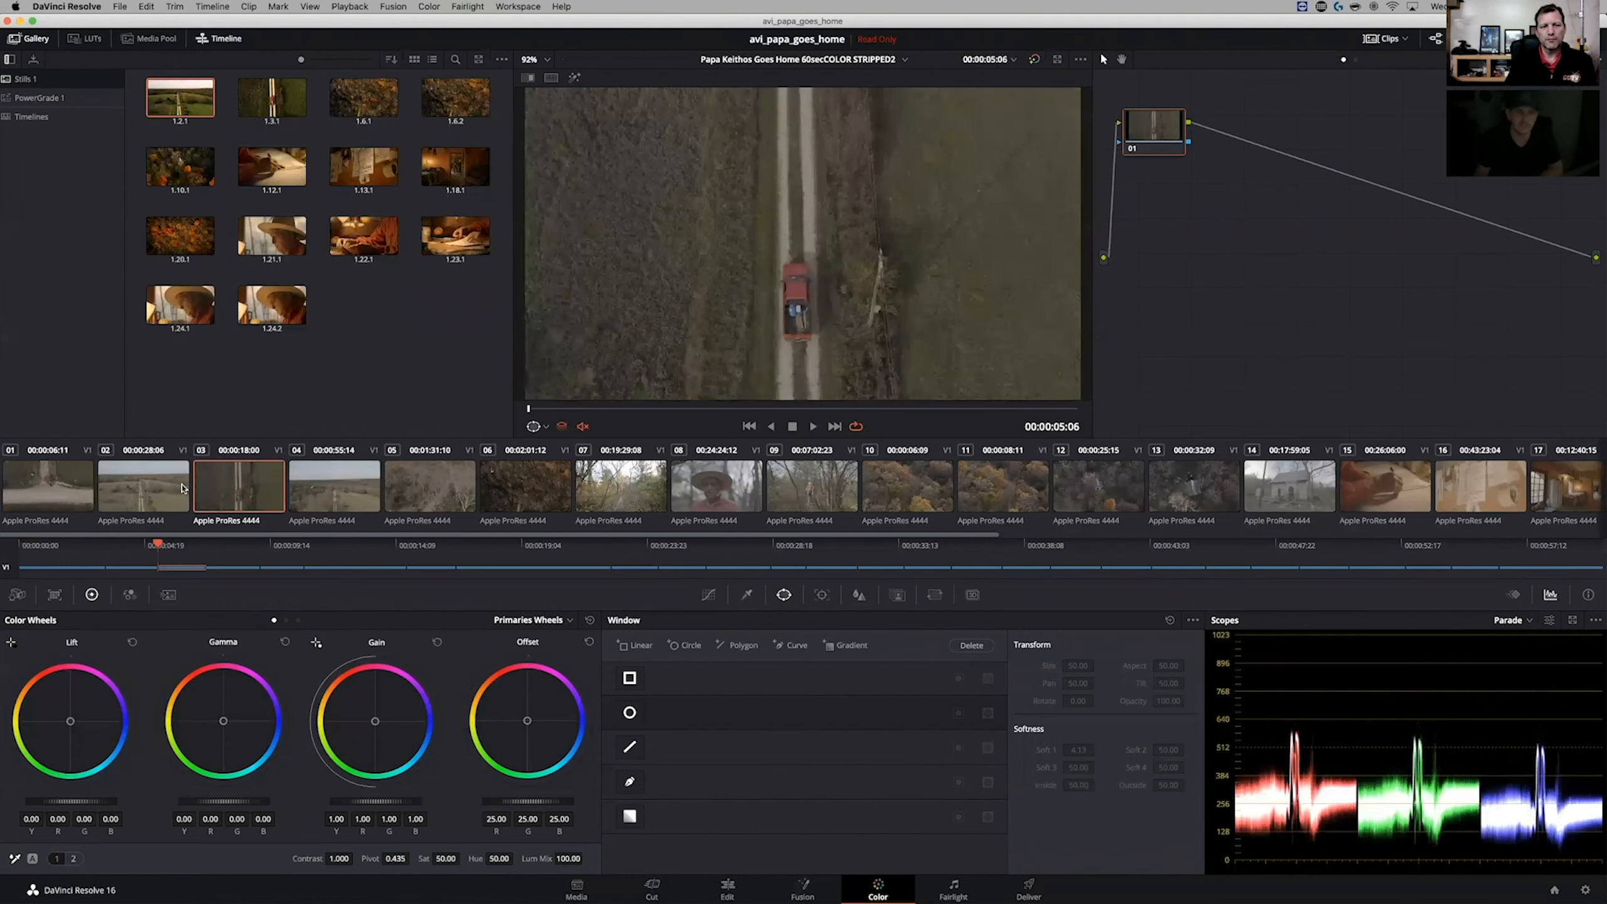
{"action": "left_click", "coordinate": [184, 487]}
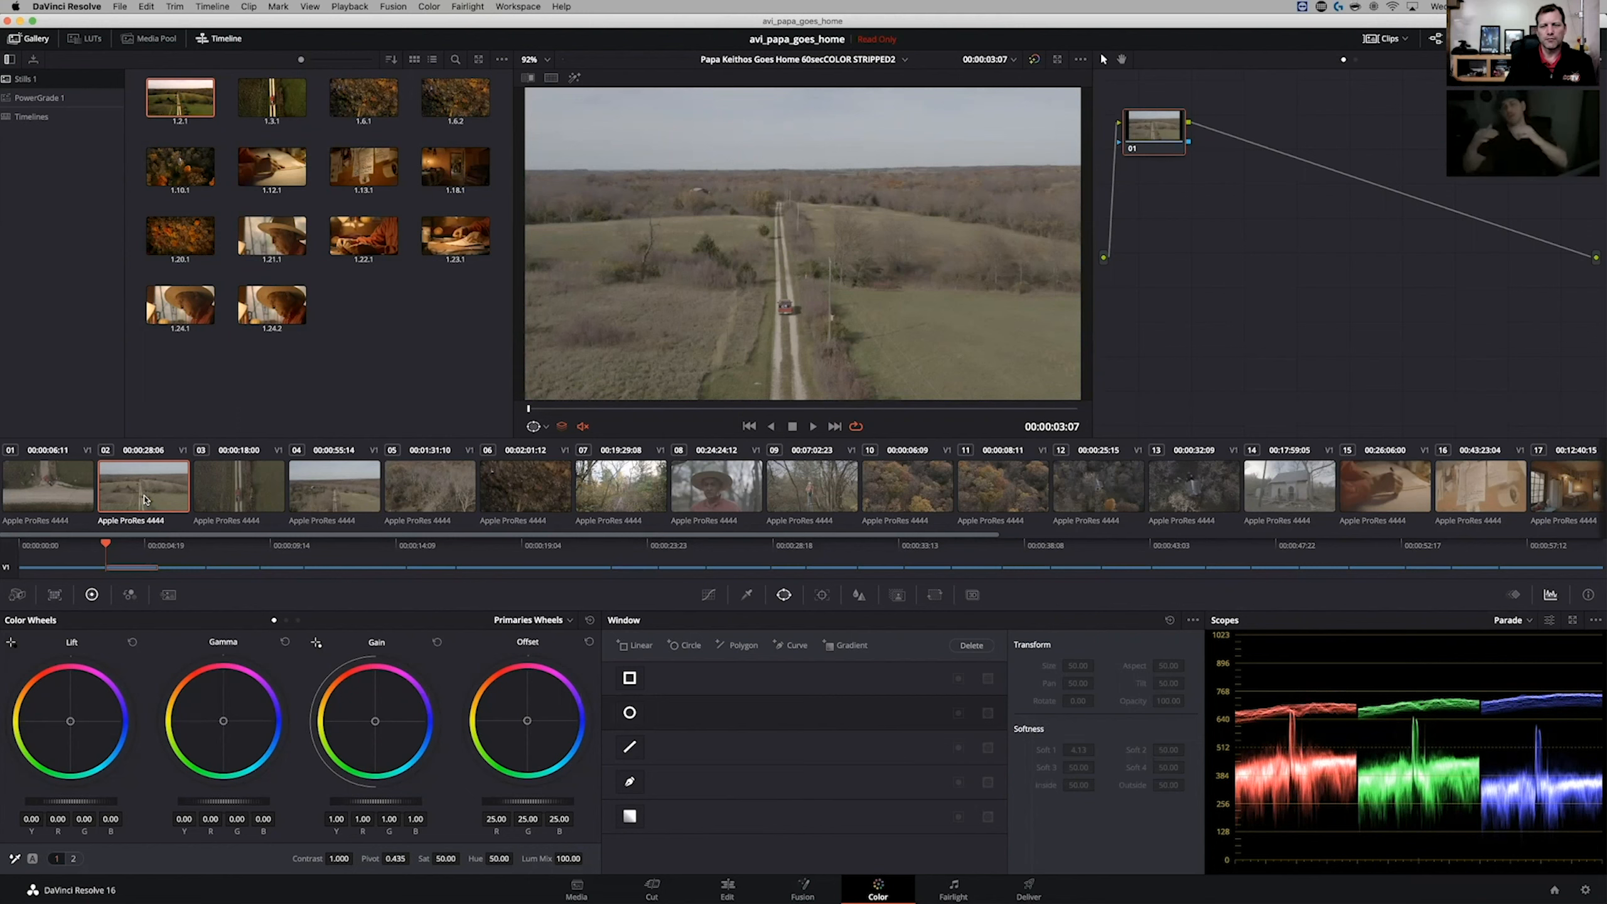
- Reposition node 01 of clip 02 and add six serial nodes after it
{"action": "left_click_drag", "start_coordinate": [1139, 114], "coordinate": [1178, 141]}
{"action": "mouse_move", "coordinate": [1171, 139]}
{"action": "left_mouse_down"}
{"action": "mouse_move", "coordinate": [1220, 142]}
{"action": "mouse_move", "coordinate": [1181, 149]}
{"action": "left_mouse_up"}
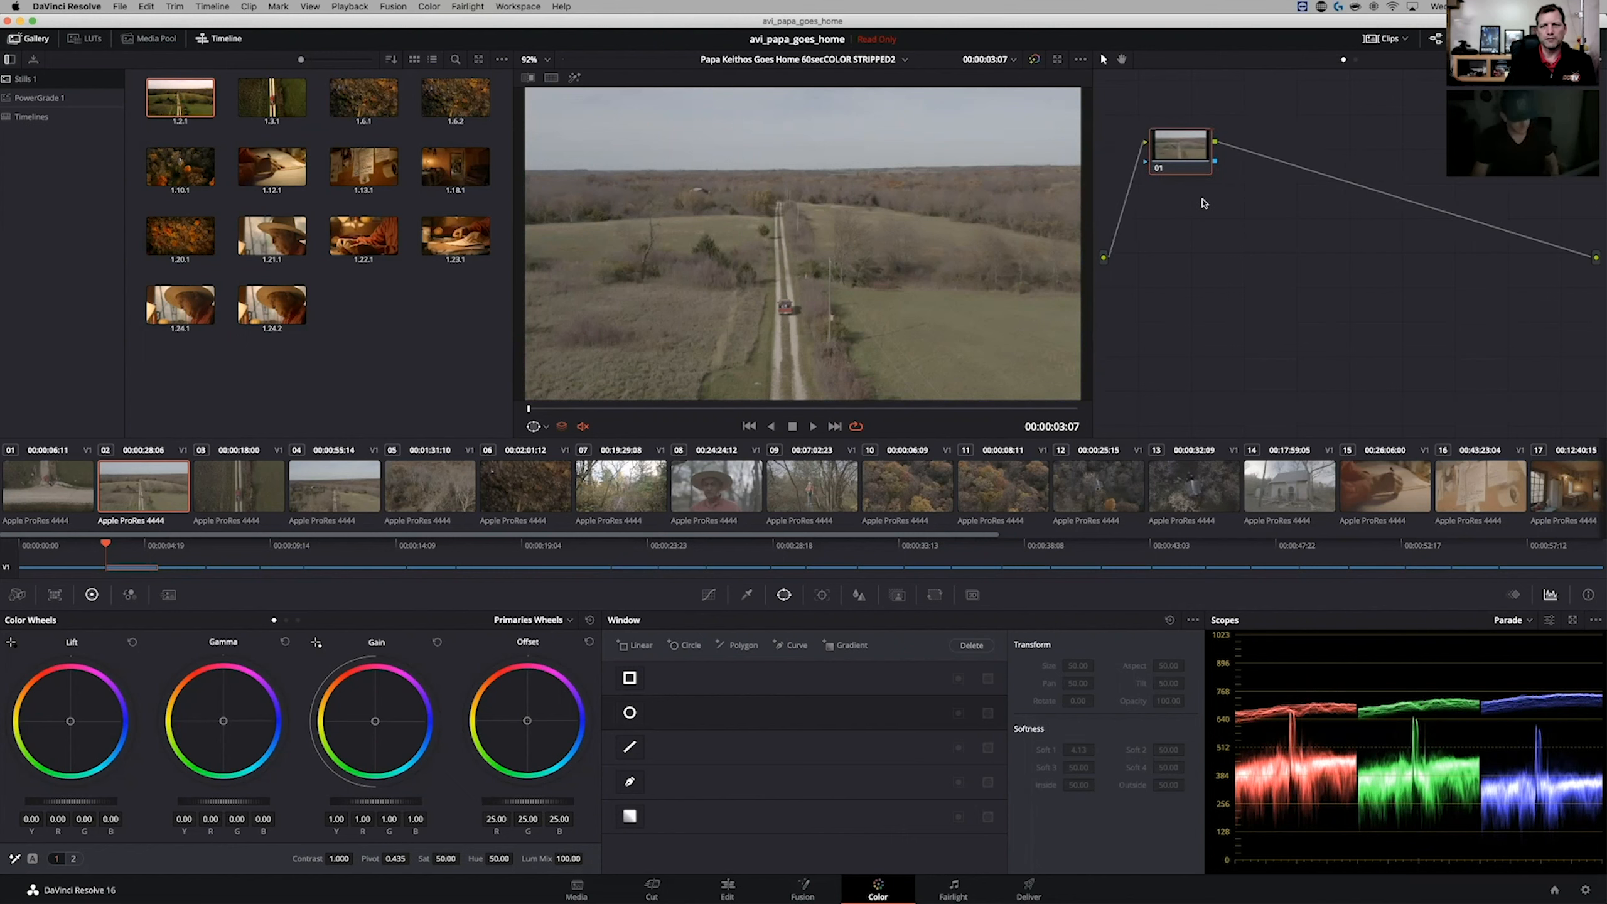
{"action": "key", "text": "alt+s"}
{"action": "key", "text": "alt+s"}
{"action": "key", "text": "alt+s"}
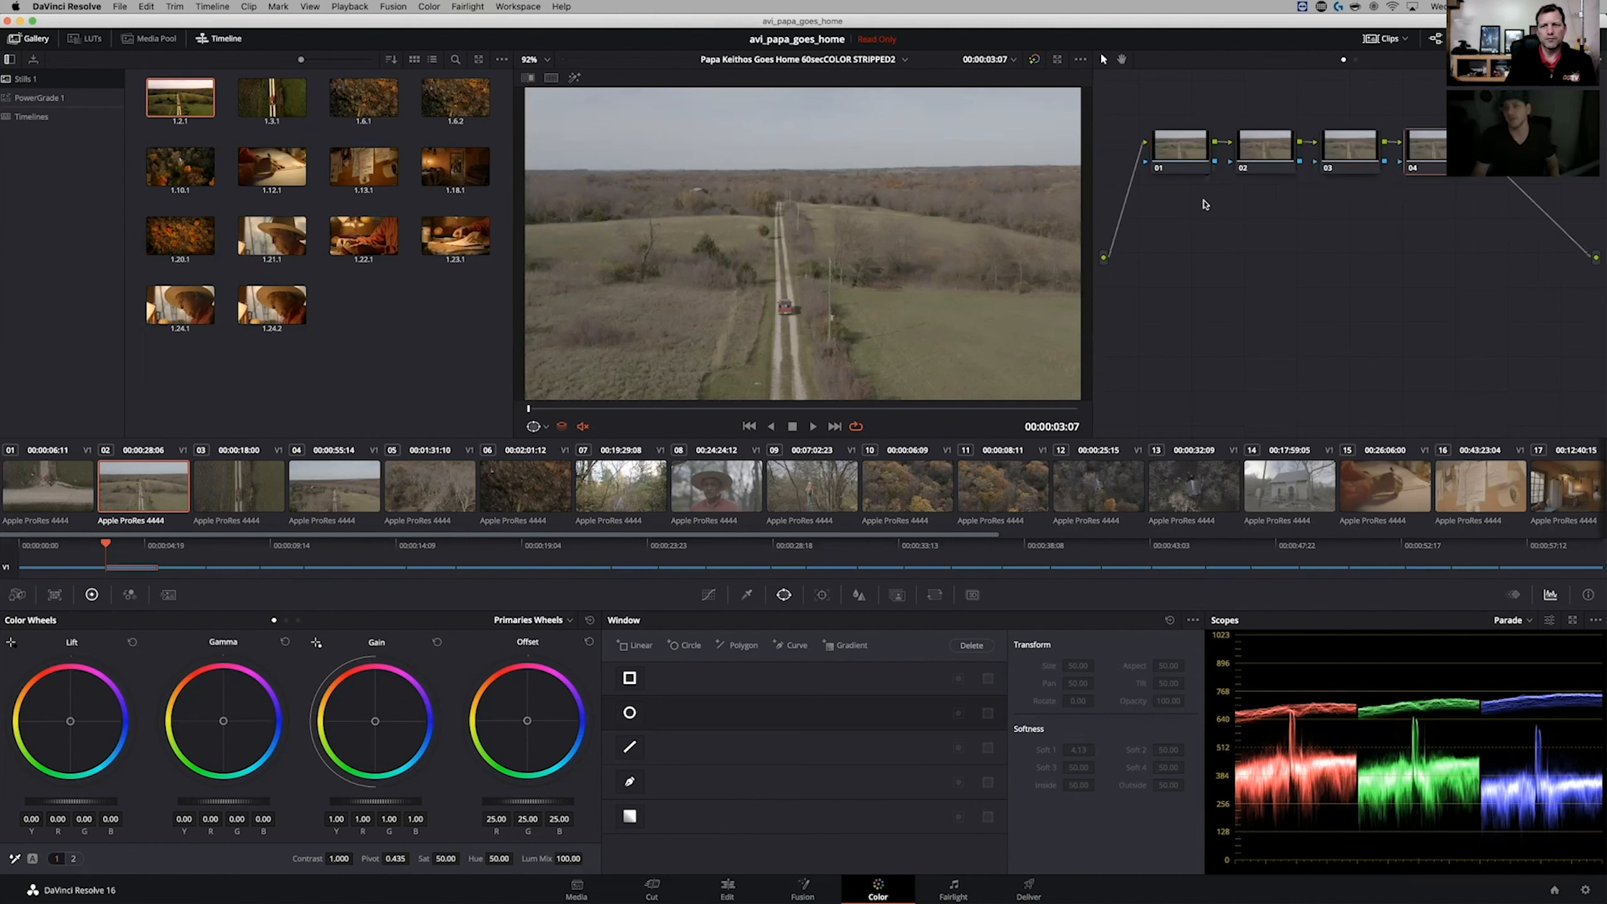
{"action": "key", "text": "alt+s"}
{"action": "key", "text": "alt+s"}
{"action": "right_click", "coordinate": [1166, 201]}
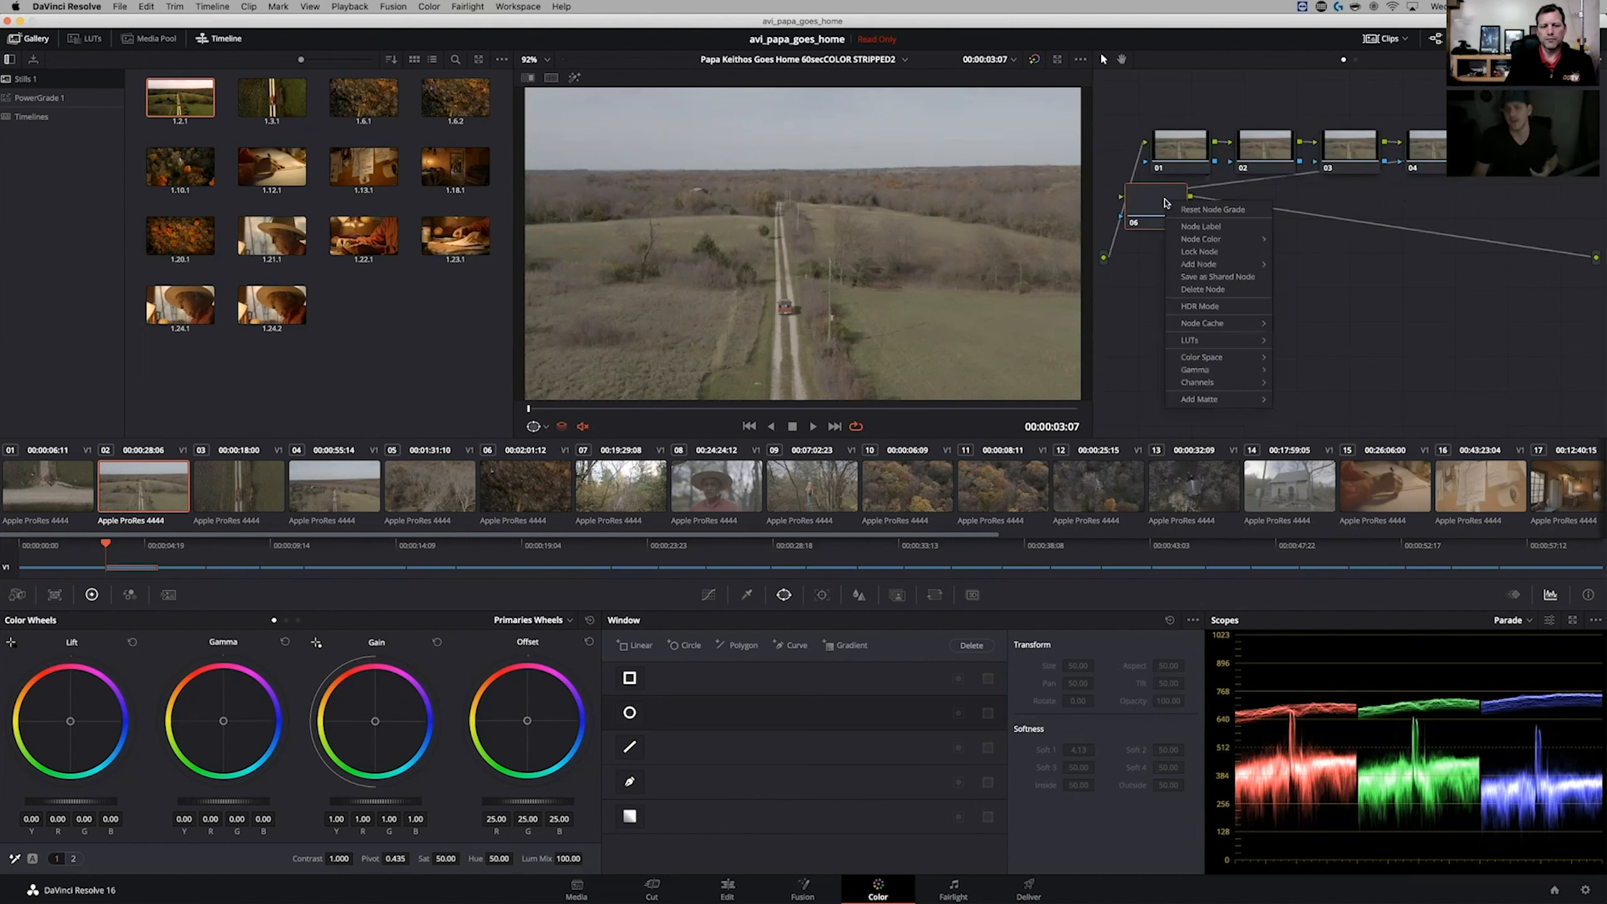
{"action": "mouse_move", "coordinate": [1208, 265]}
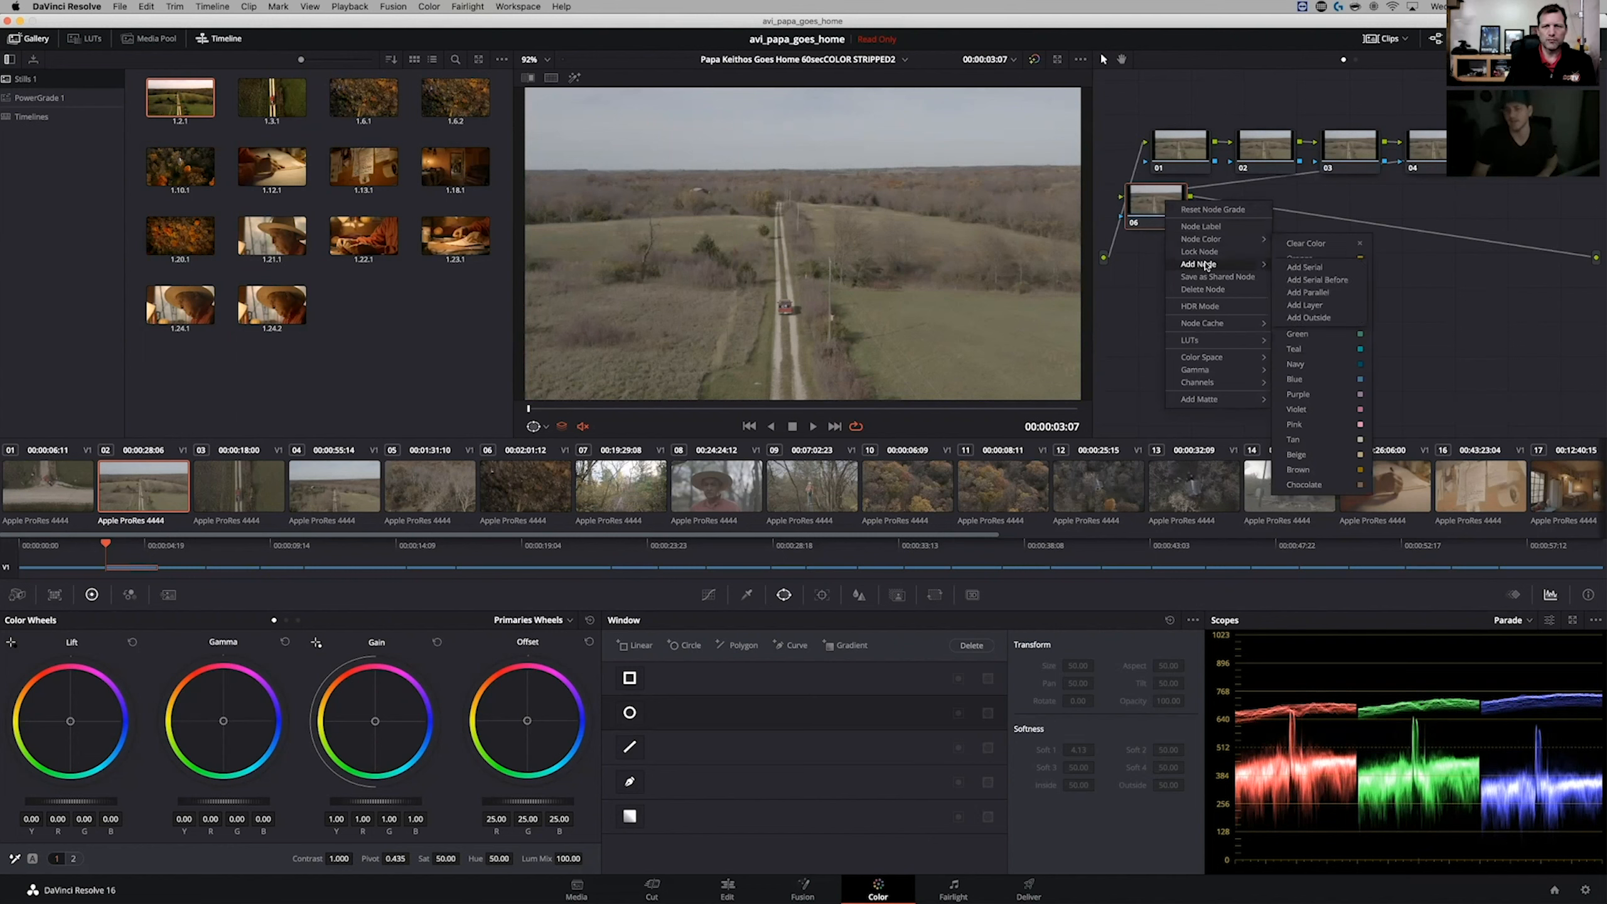
{"action": "left_click", "coordinate": [1307, 269]}
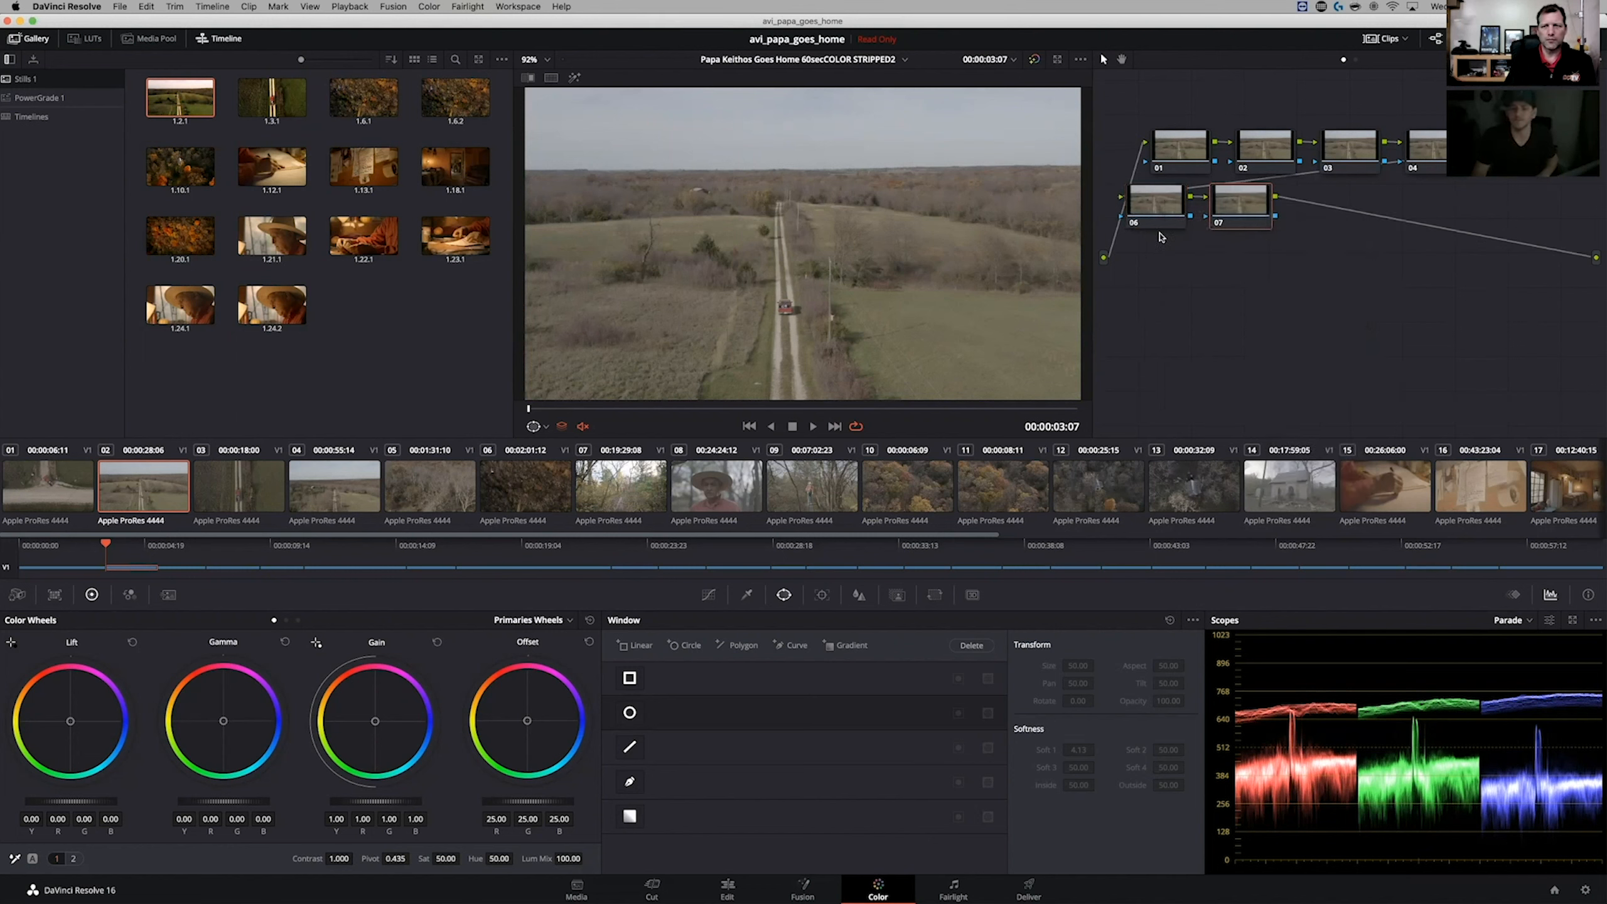
- Delete all the added serial nodes, leaving only node 01
{"action": "left_click_drag", "start_coordinate": [1348, 240], "coordinate": [1256, 146]}
{"action": "key", "text": "Delete"}
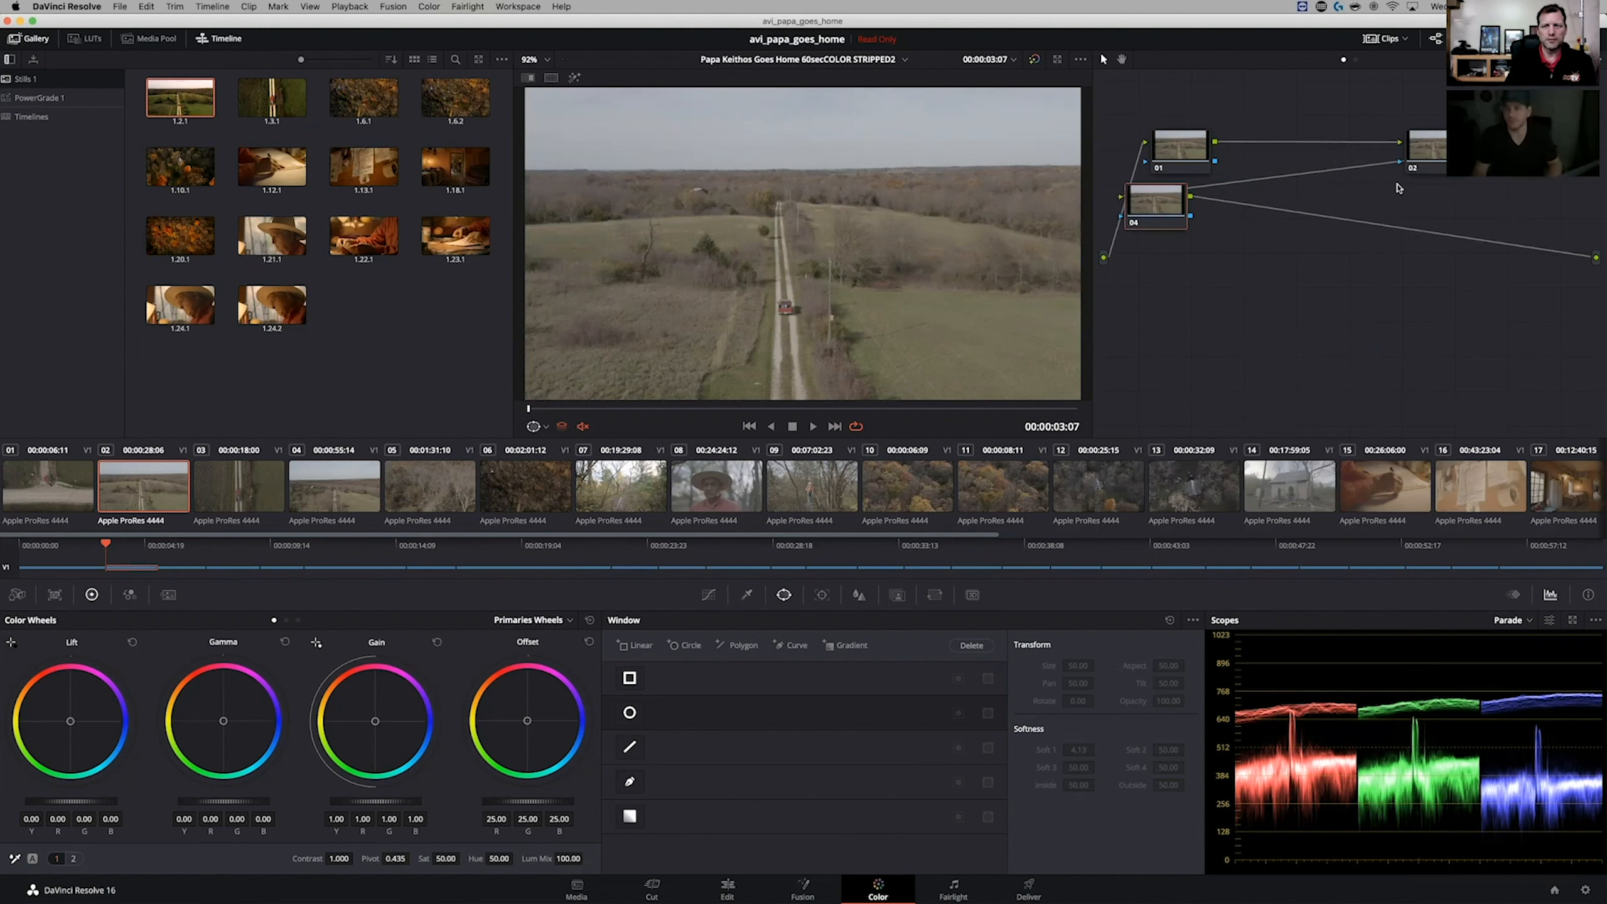
{"action": "key", "text": "Delete"}
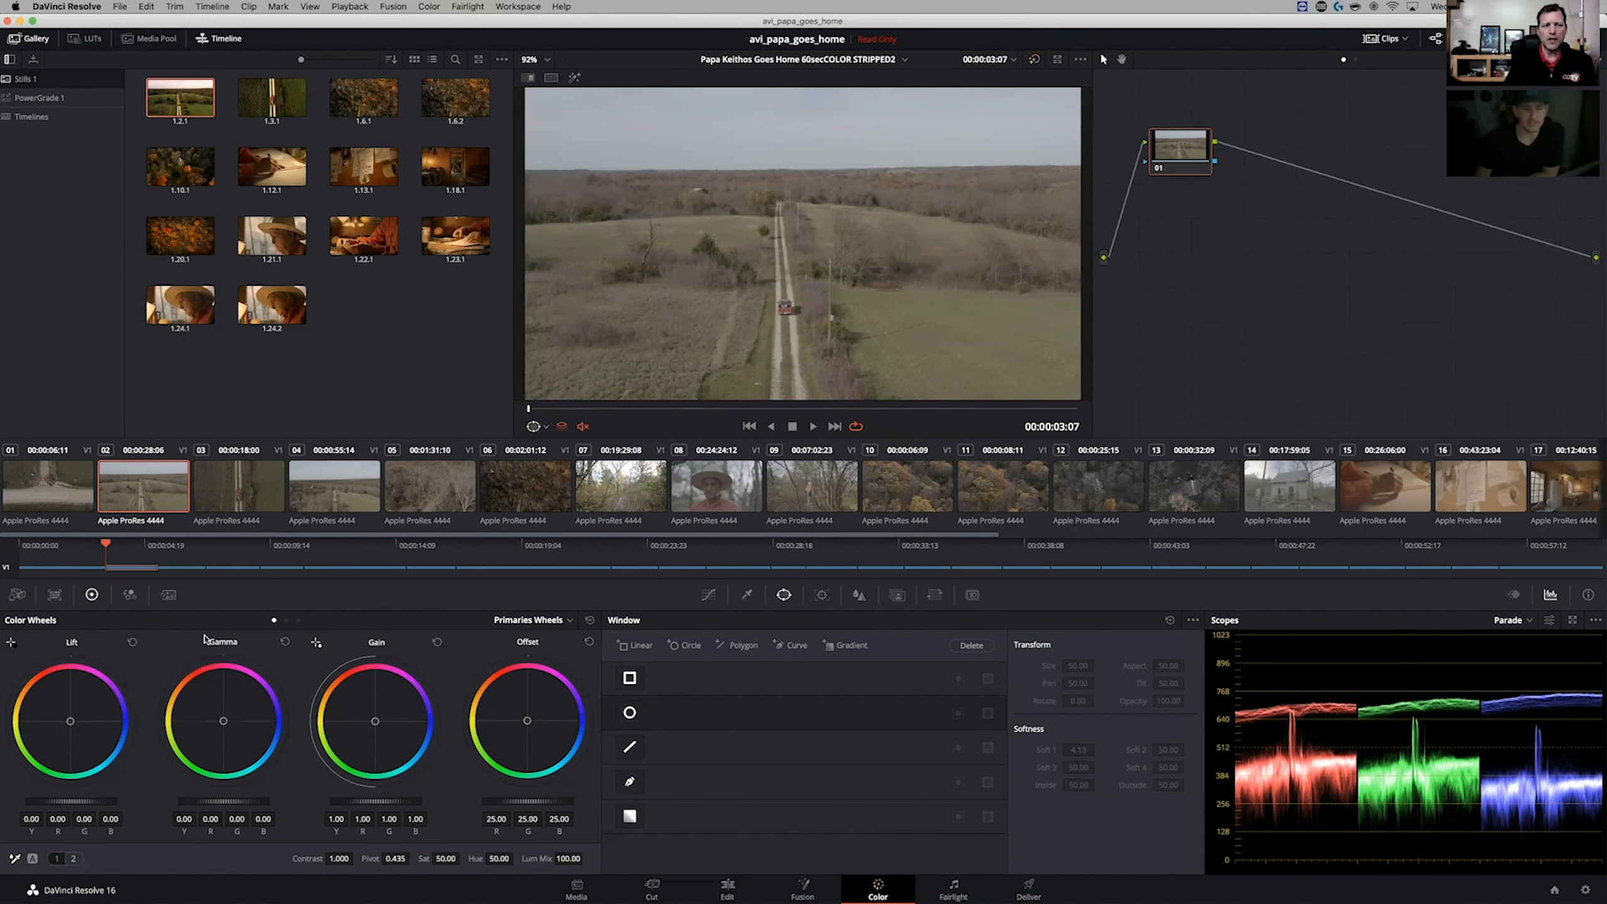
- Lower the Lift of clip 02 to -0.07 on all channels
{"action": "left_click_drag", "start_coordinate": [91, 803], "coordinate": [50, 803]}
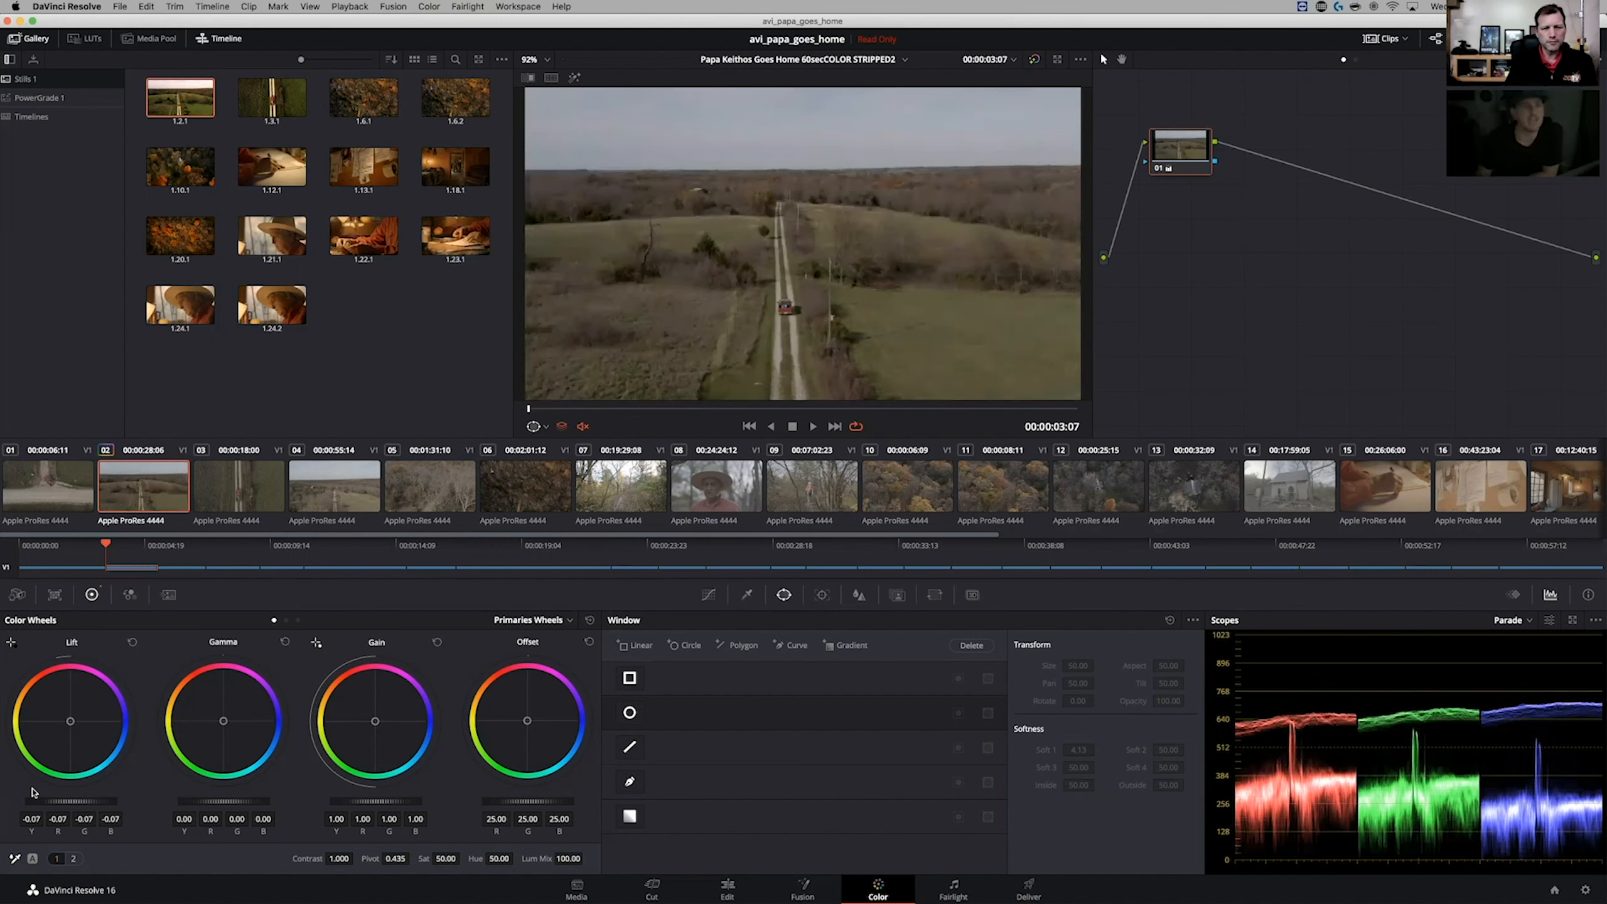
- Reset the interface layout to its default and show the Parade scopes in place of the keyframes
{"action": "left_click", "coordinate": [30, 39]}
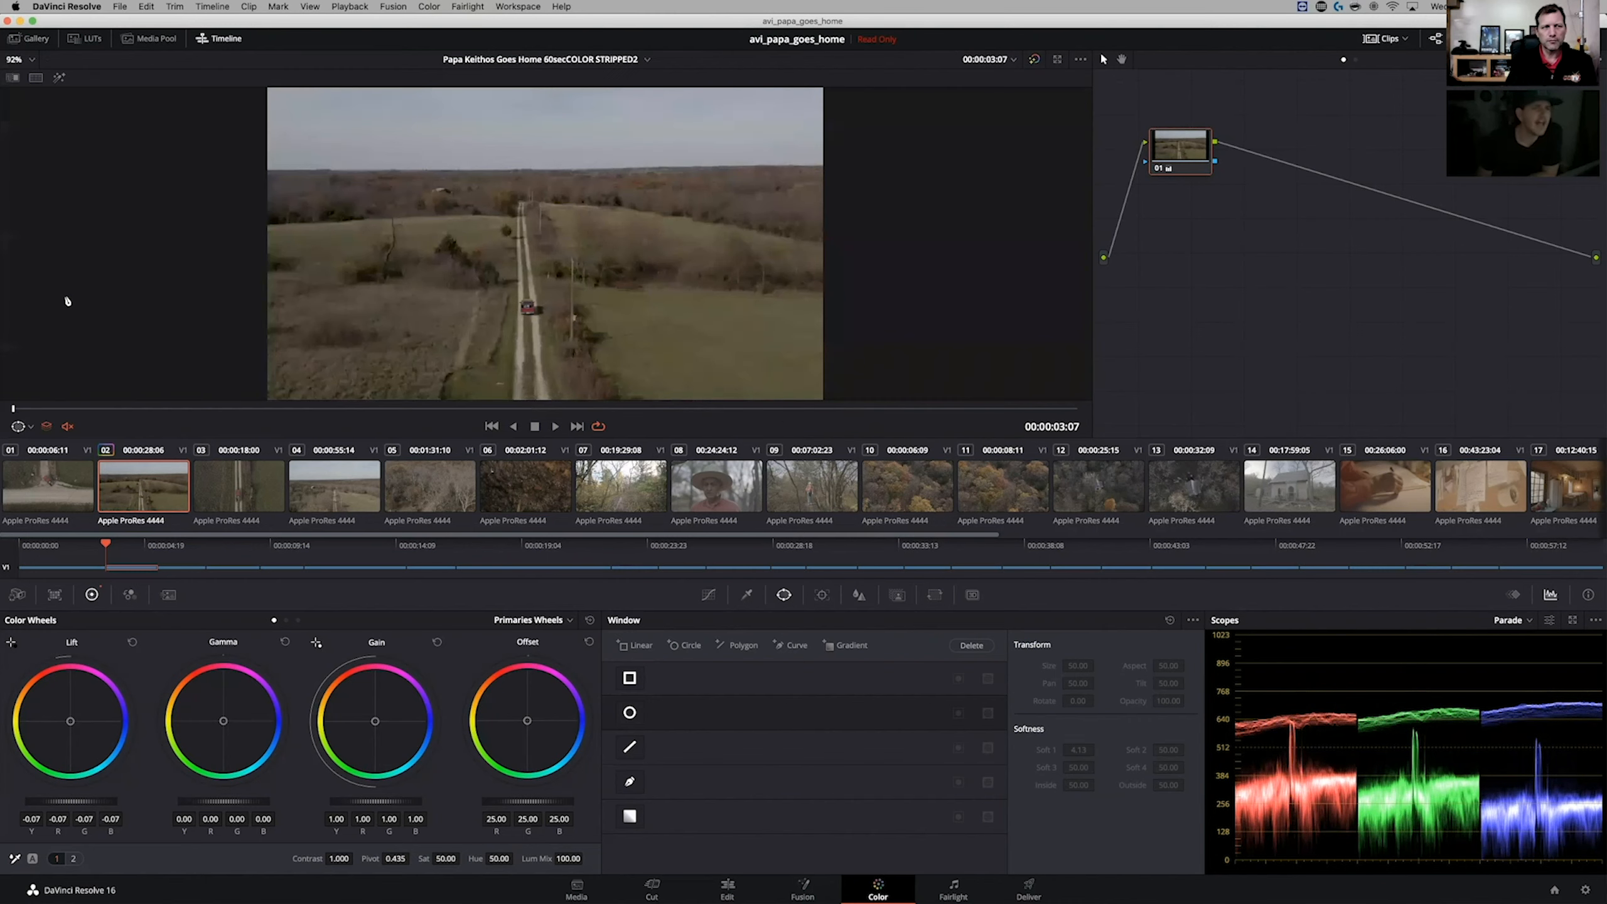
{"action": "left_click", "coordinate": [517, 7]}
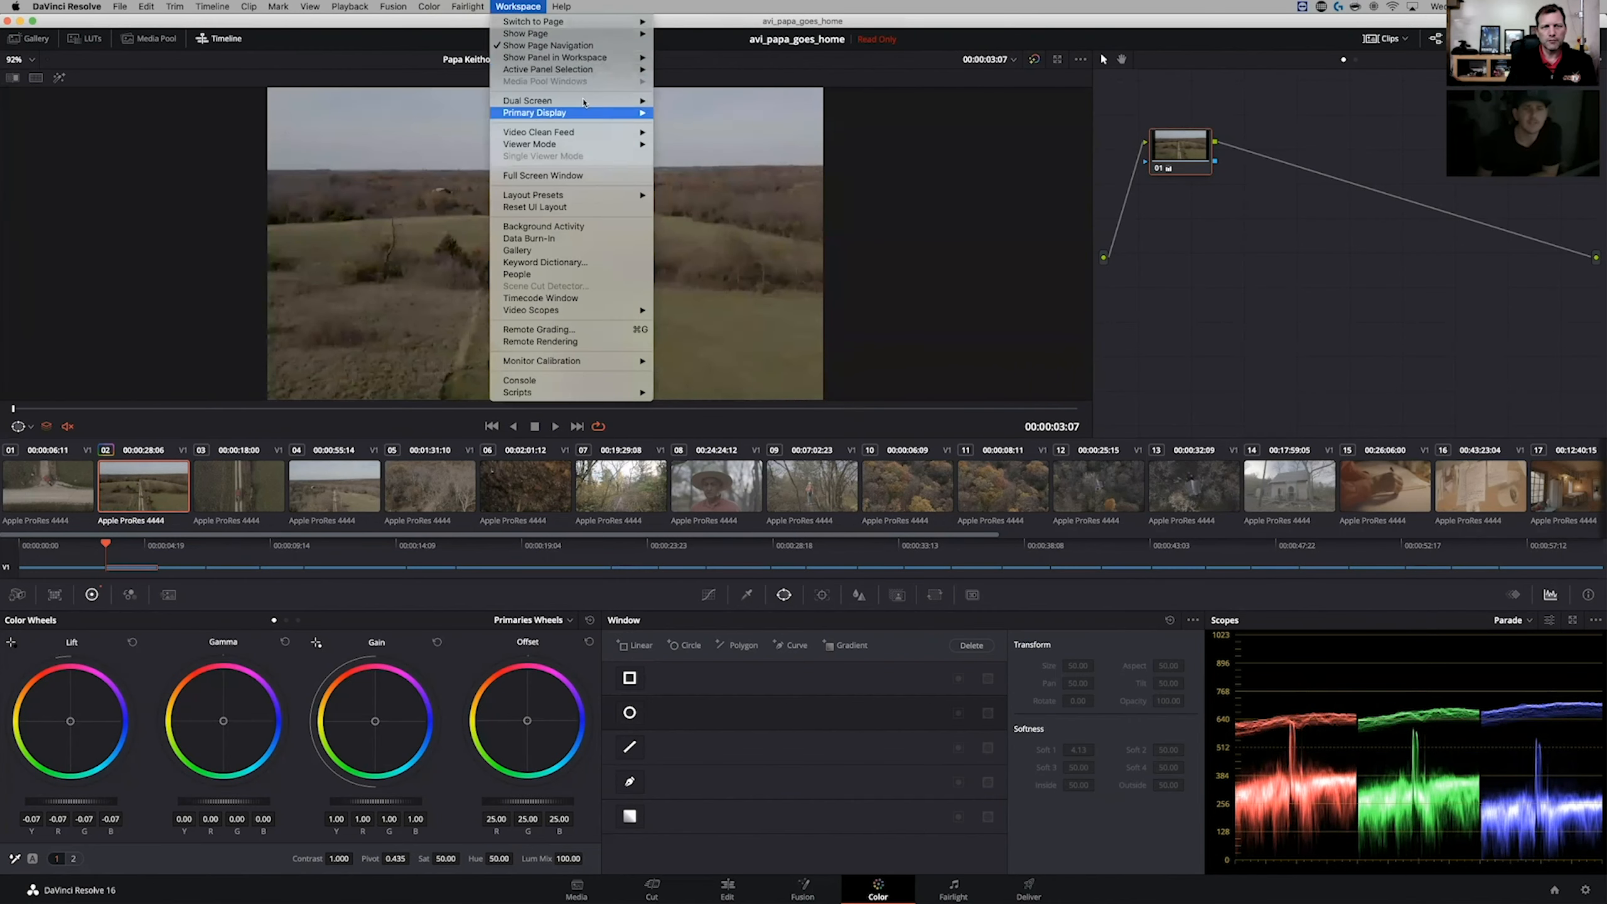
{"action": "left_click", "coordinate": [573, 207]}
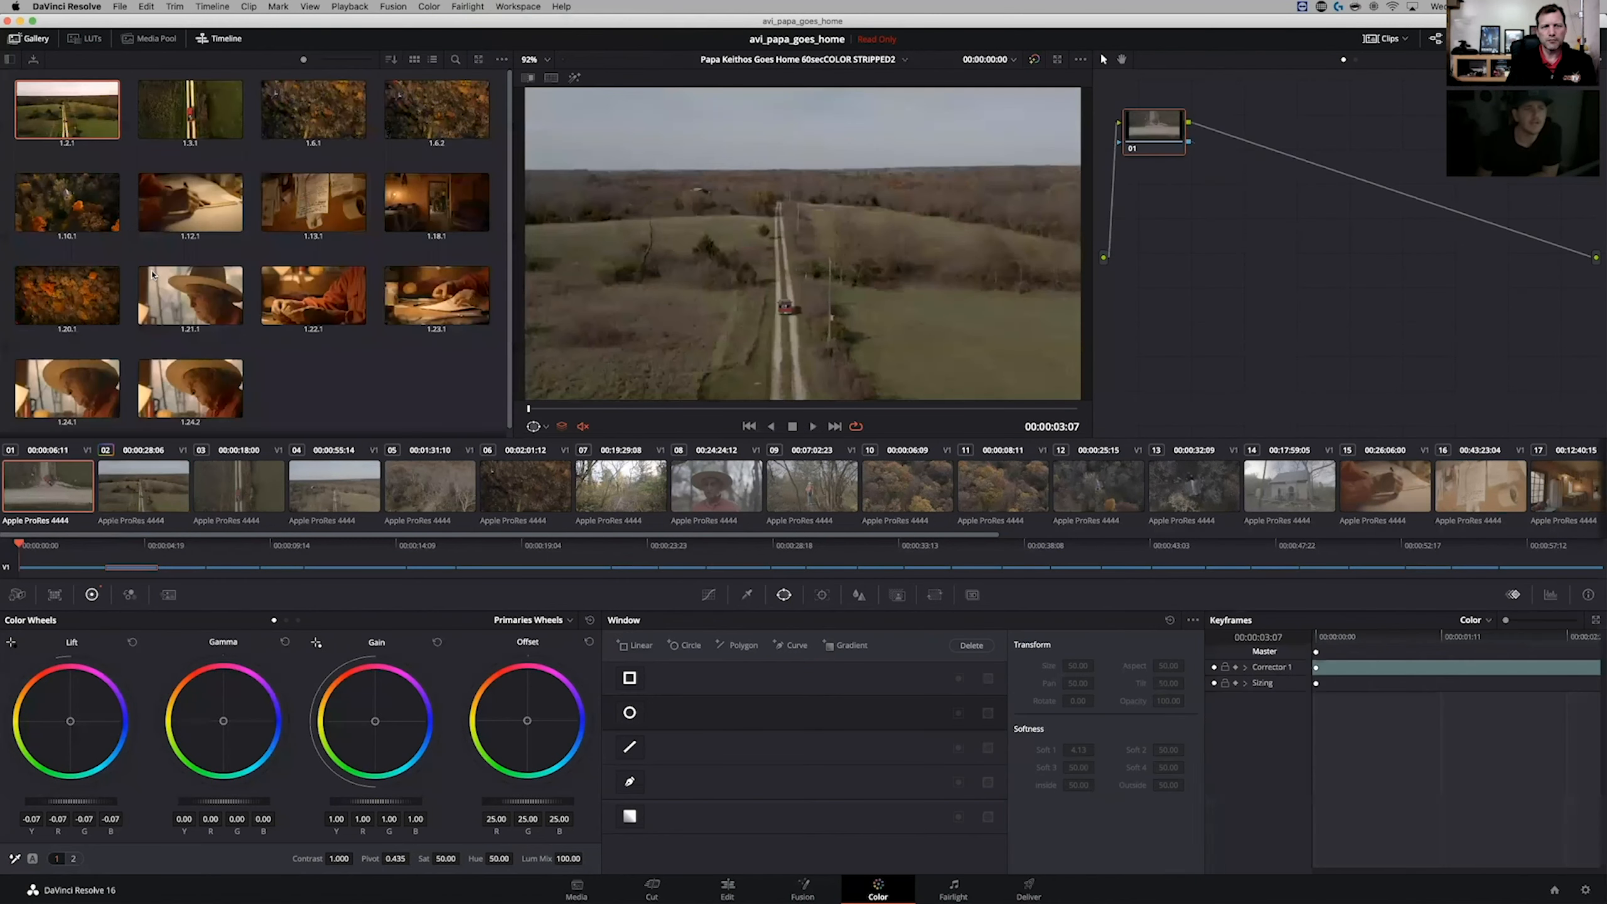
{"action": "left_click", "coordinate": [356, 369]}
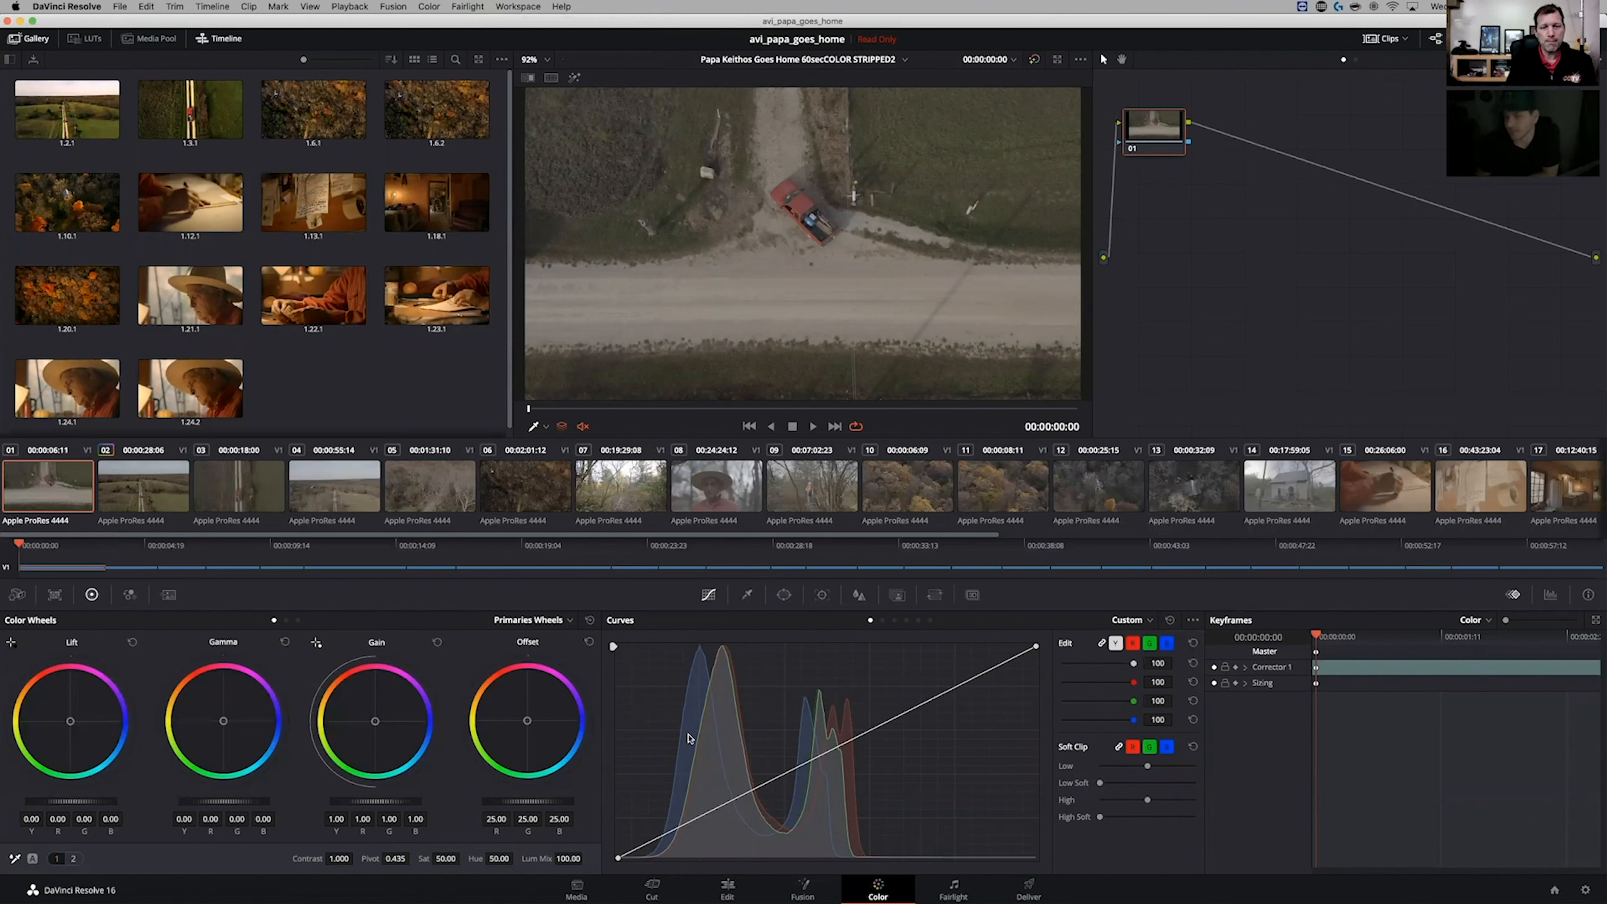
{"action": "left_click", "coordinate": [1549, 598]}
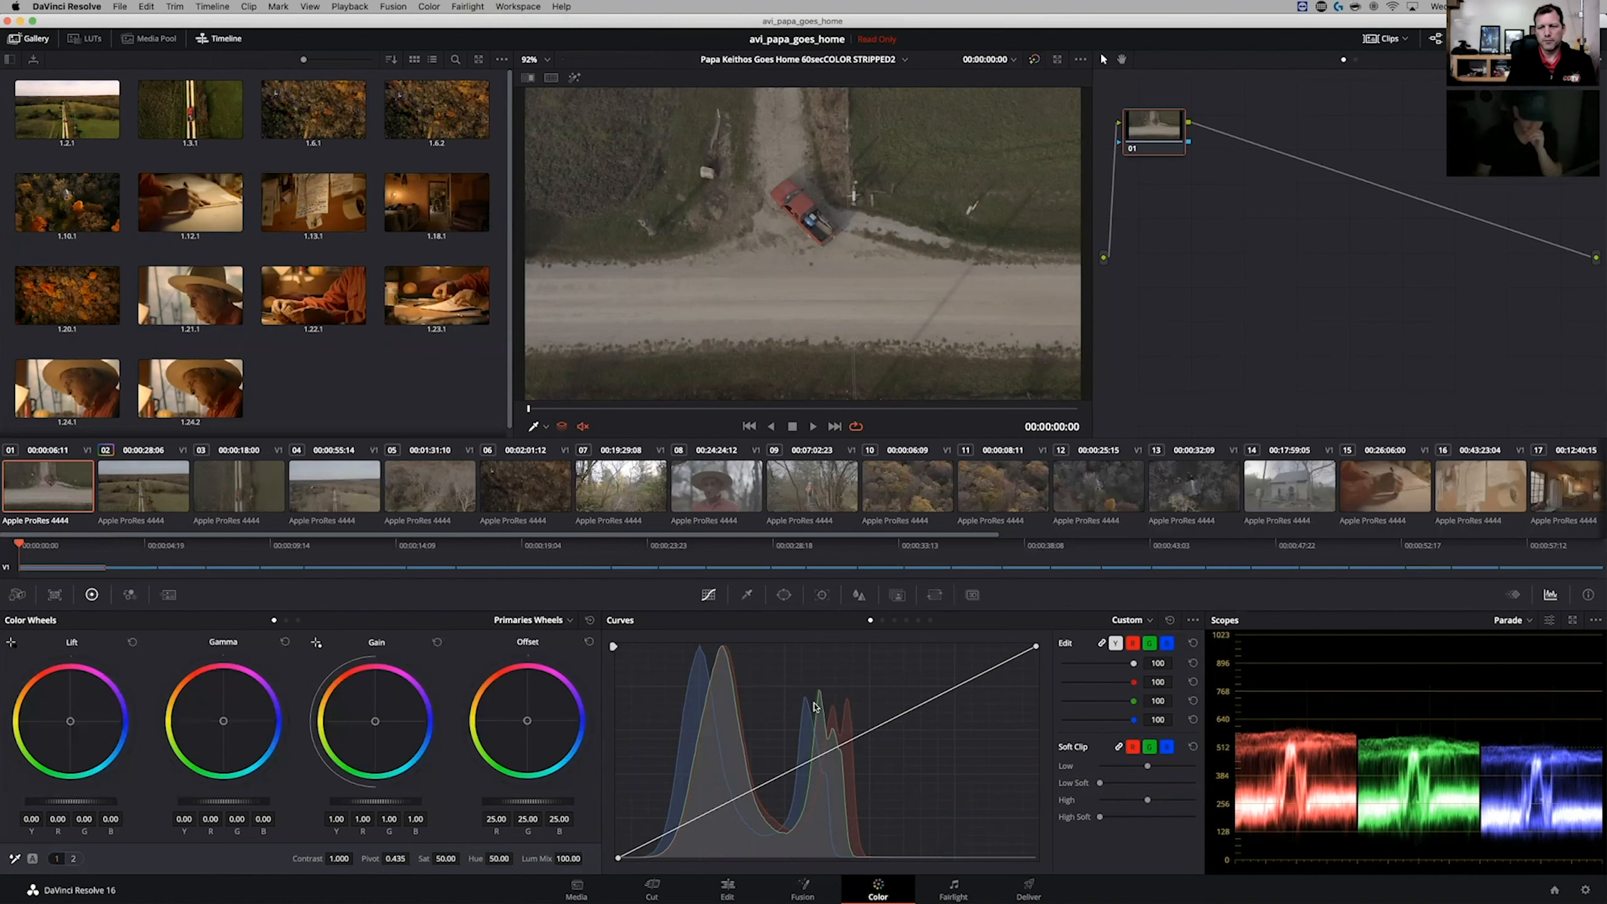
- Grade clip 01 with Lift -0.06, Gain 1.72, Gamma -0.13 and saturation 61.20
{"action": "mouse_move", "coordinate": [103, 803]}
{"action": "left_mouse_down"}
{"action": "mouse_move", "coordinate": [79, 803]}
{"action": "mouse_move", "coordinate": [109, 808]}
{"action": "left_mouse_up"}
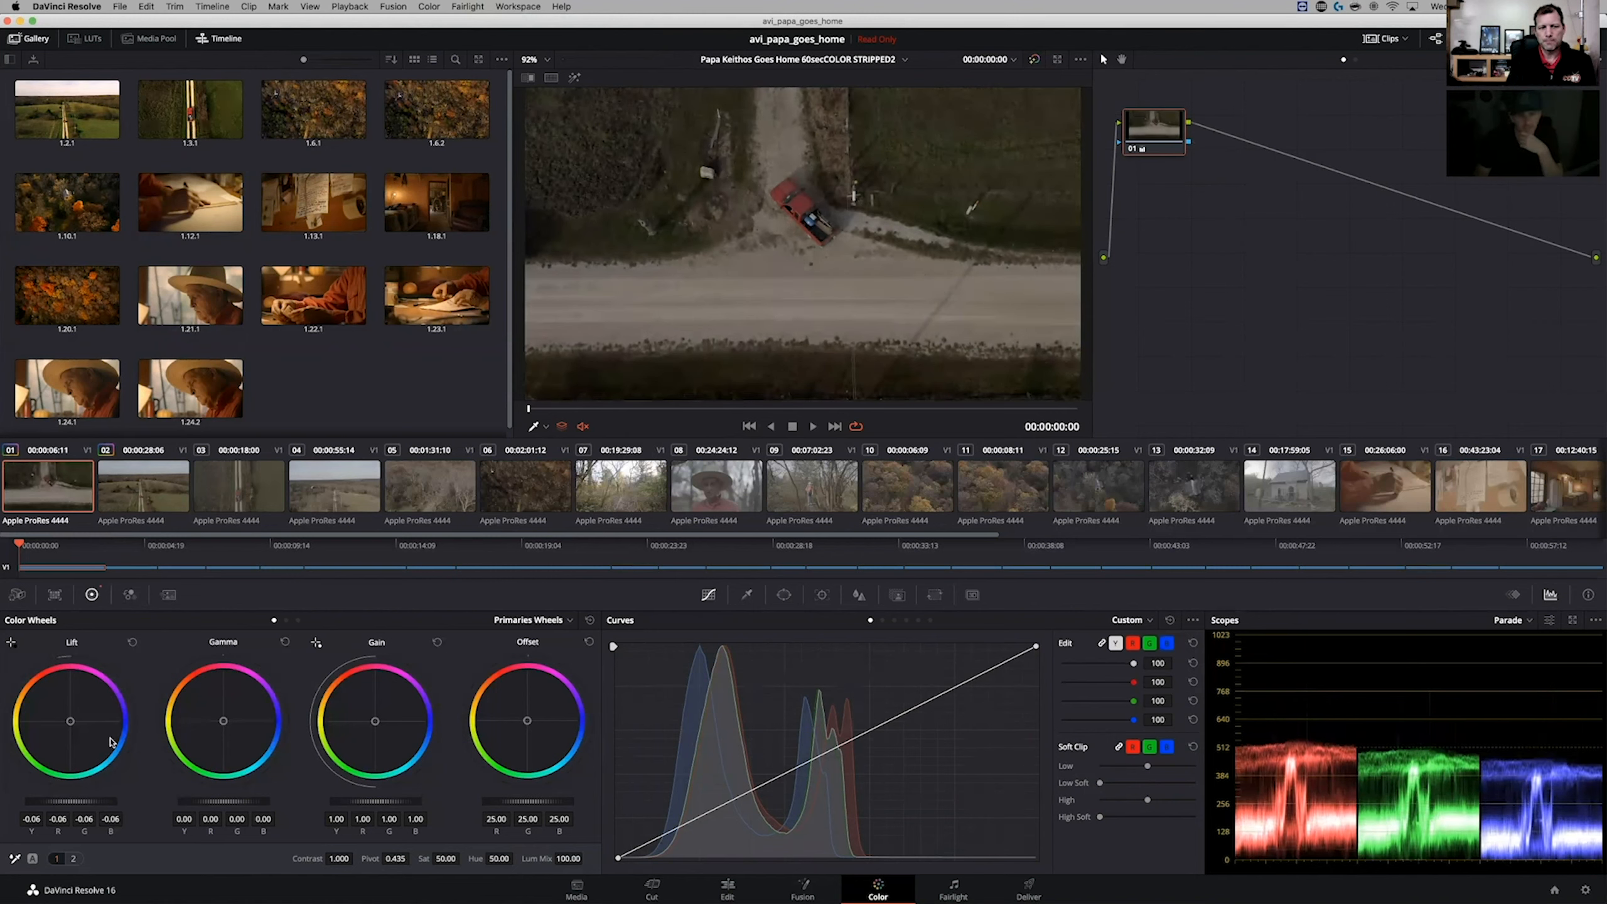
{"action": "mouse_move", "coordinate": [375, 801]}
{"action": "left_mouse_down"}
{"action": "mouse_move", "coordinate": [408, 801]}
{"action": "mouse_move", "coordinate": [393, 801]}
{"action": "left_mouse_up"}
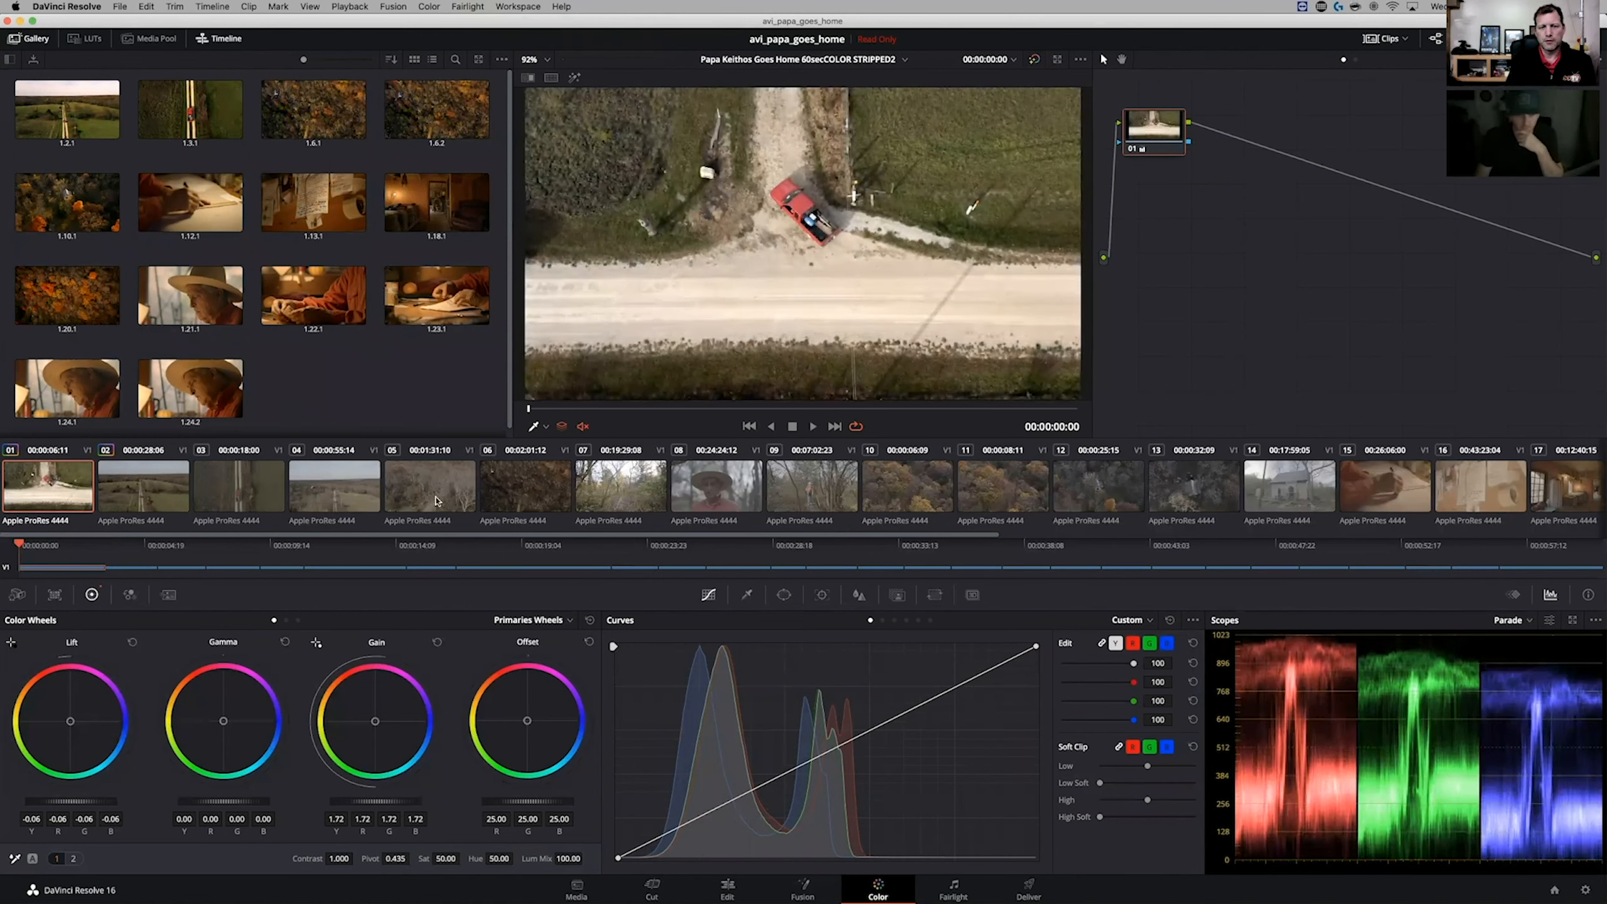
{"action": "left_click_drag", "start_coordinate": [259, 801], "coordinate": [249, 801]}
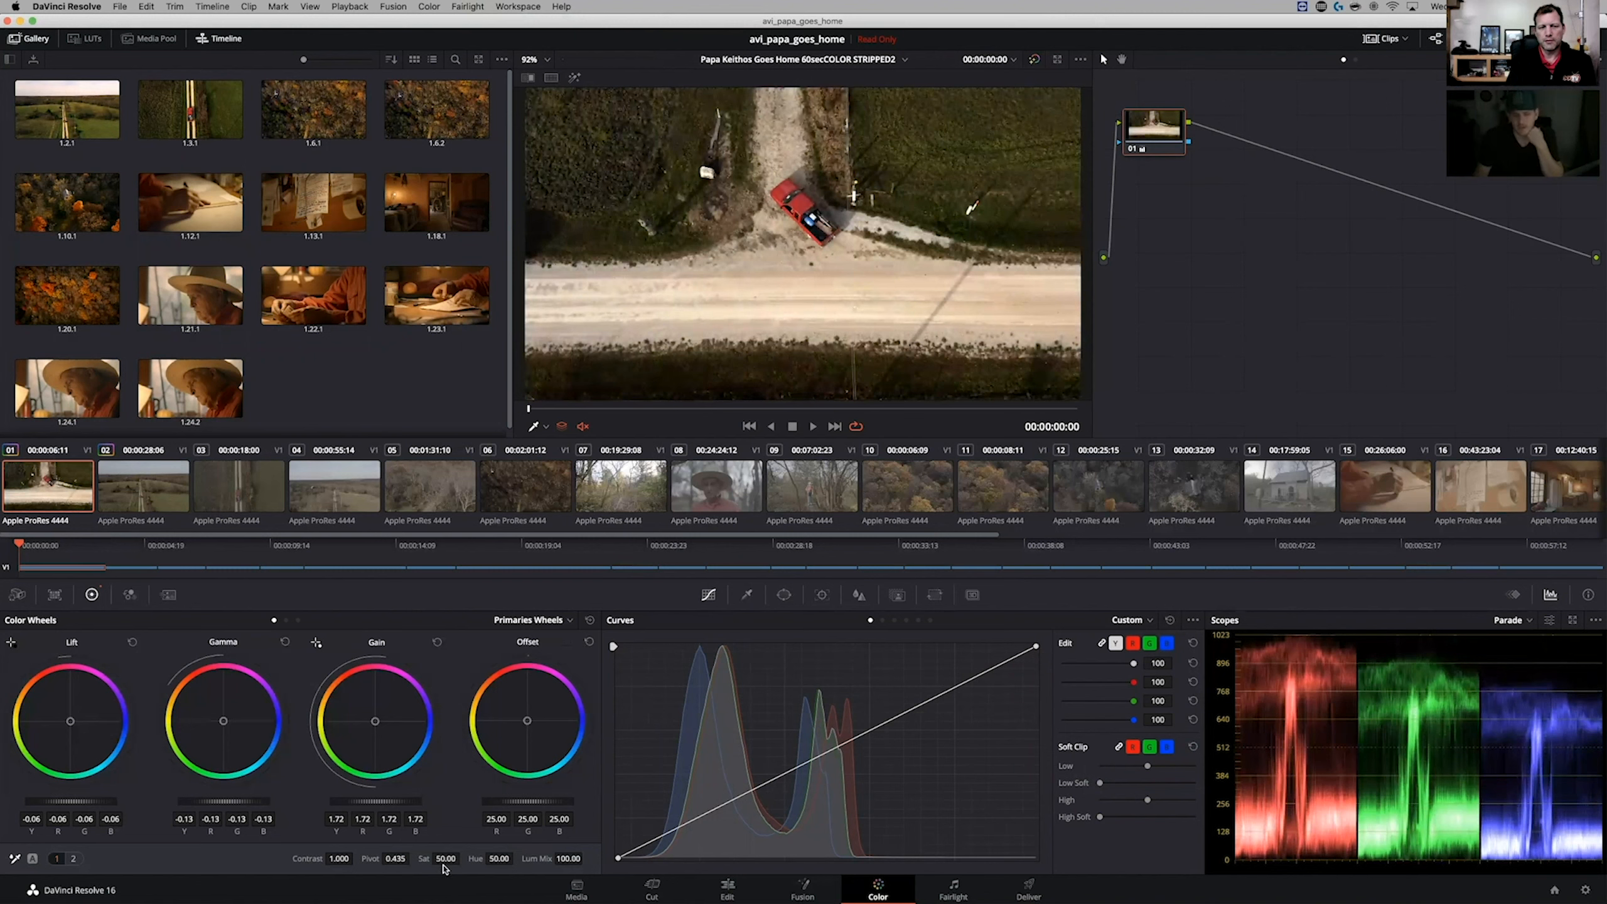
{"action": "left_click_drag", "start_coordinate": [445, 859], "coordinate": [509, 858]}
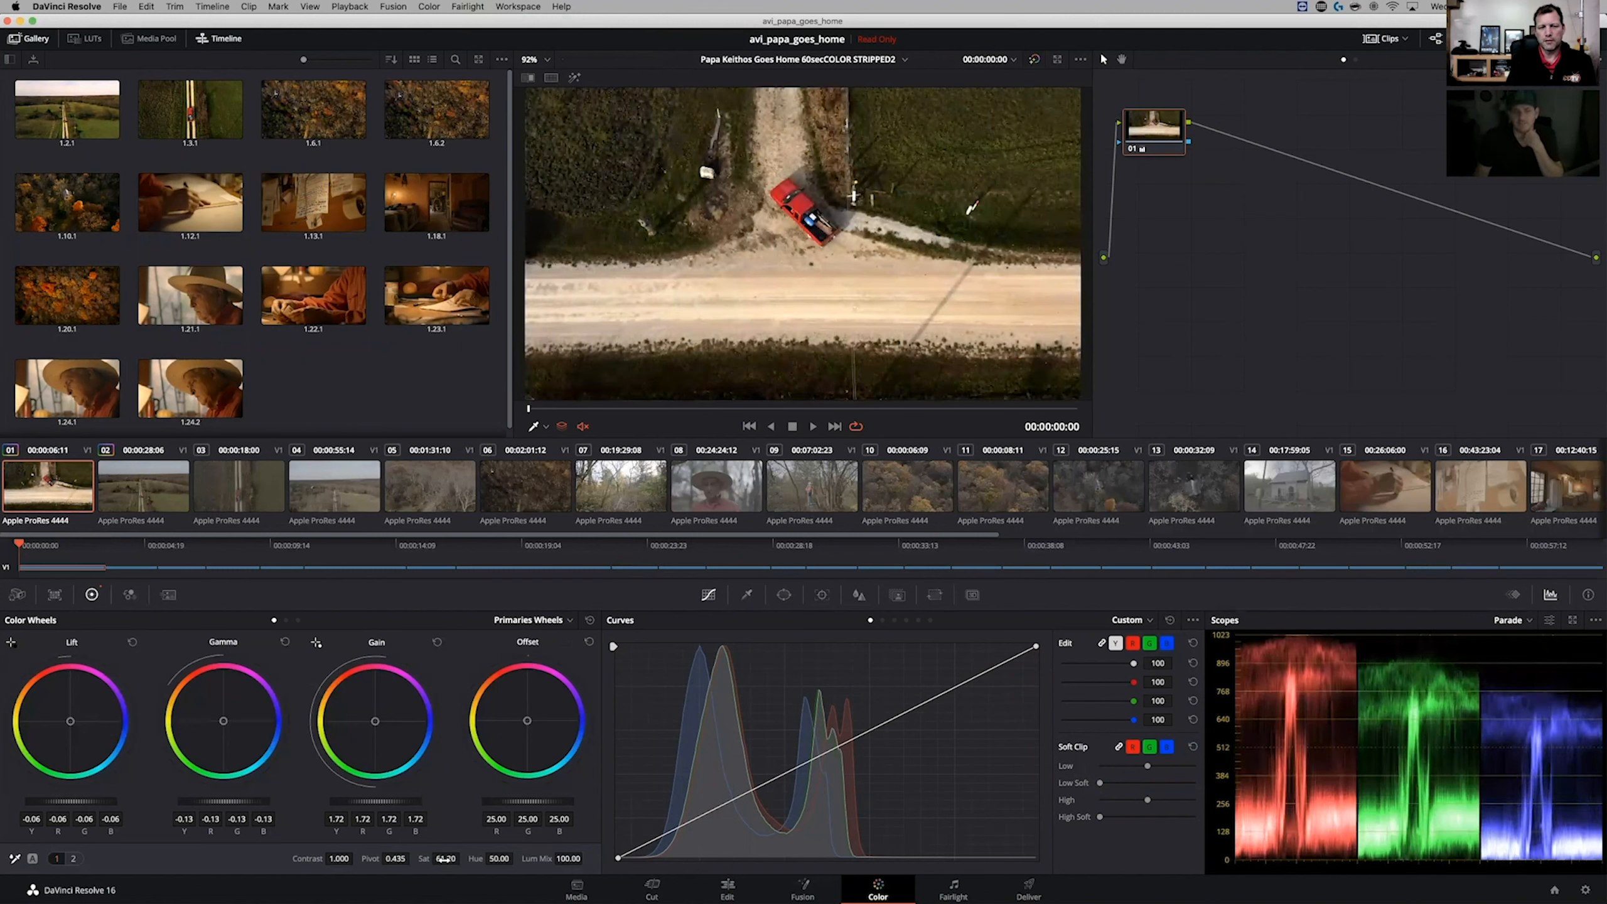
- Show the gallery's album list and add a second still album
{"action": "left_click", "coordinate": [11, 60]}
{"action": "right_click", "coordinate": [73, 199]}
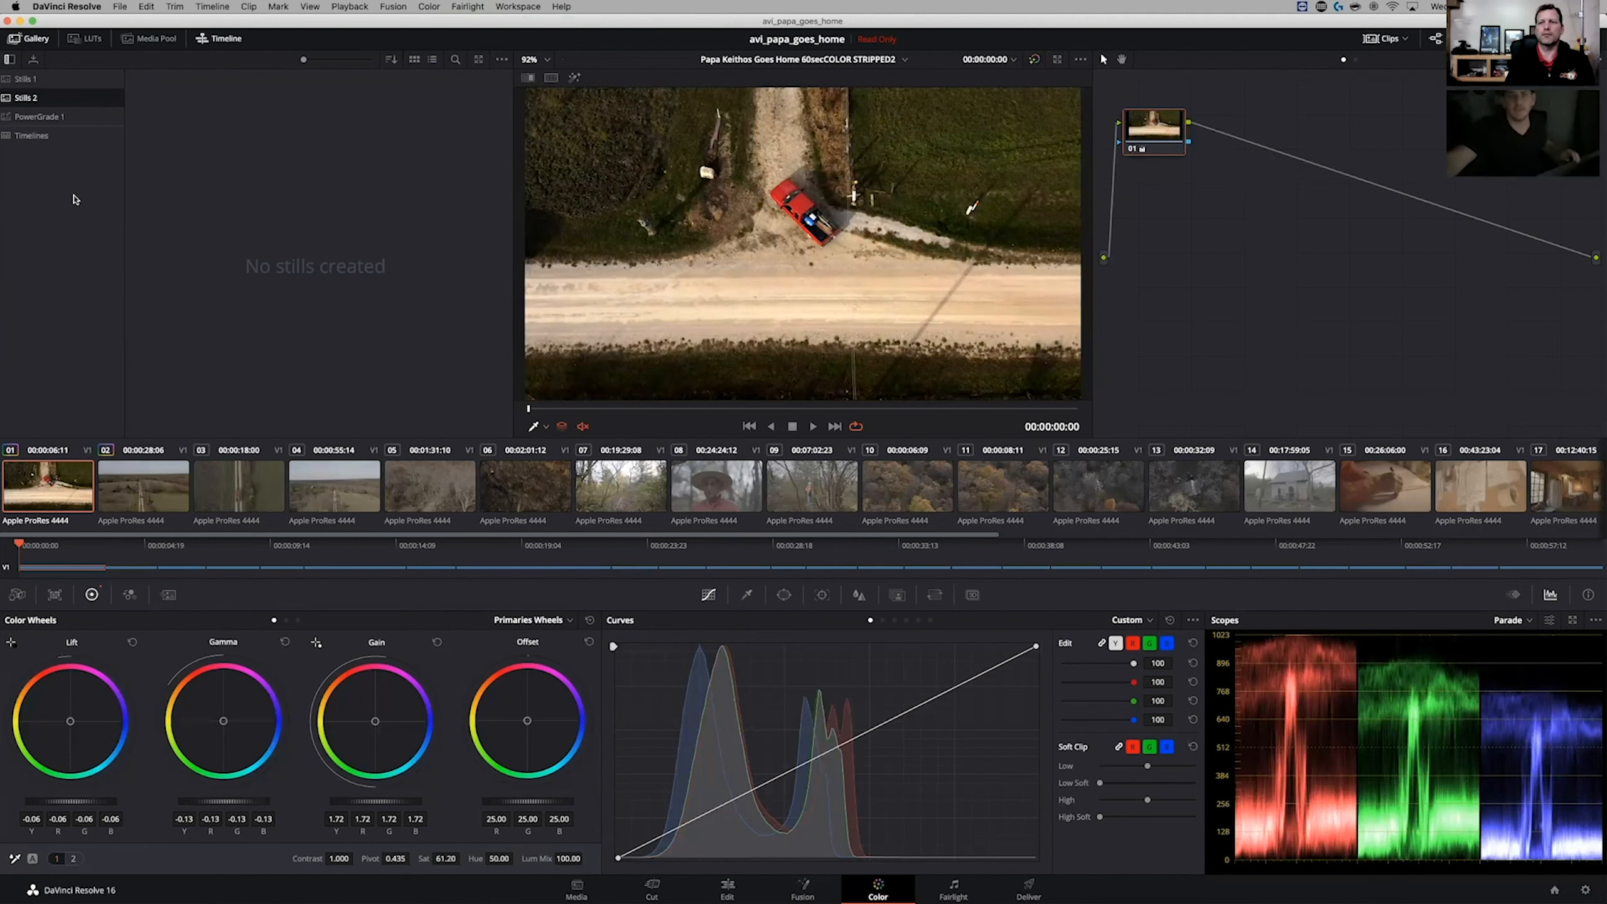
- Switch to Chrome and examine the DaVinci Resolve control panels on the Blackmagic Design products page
{"action": "key", "text": "super+Tab"}
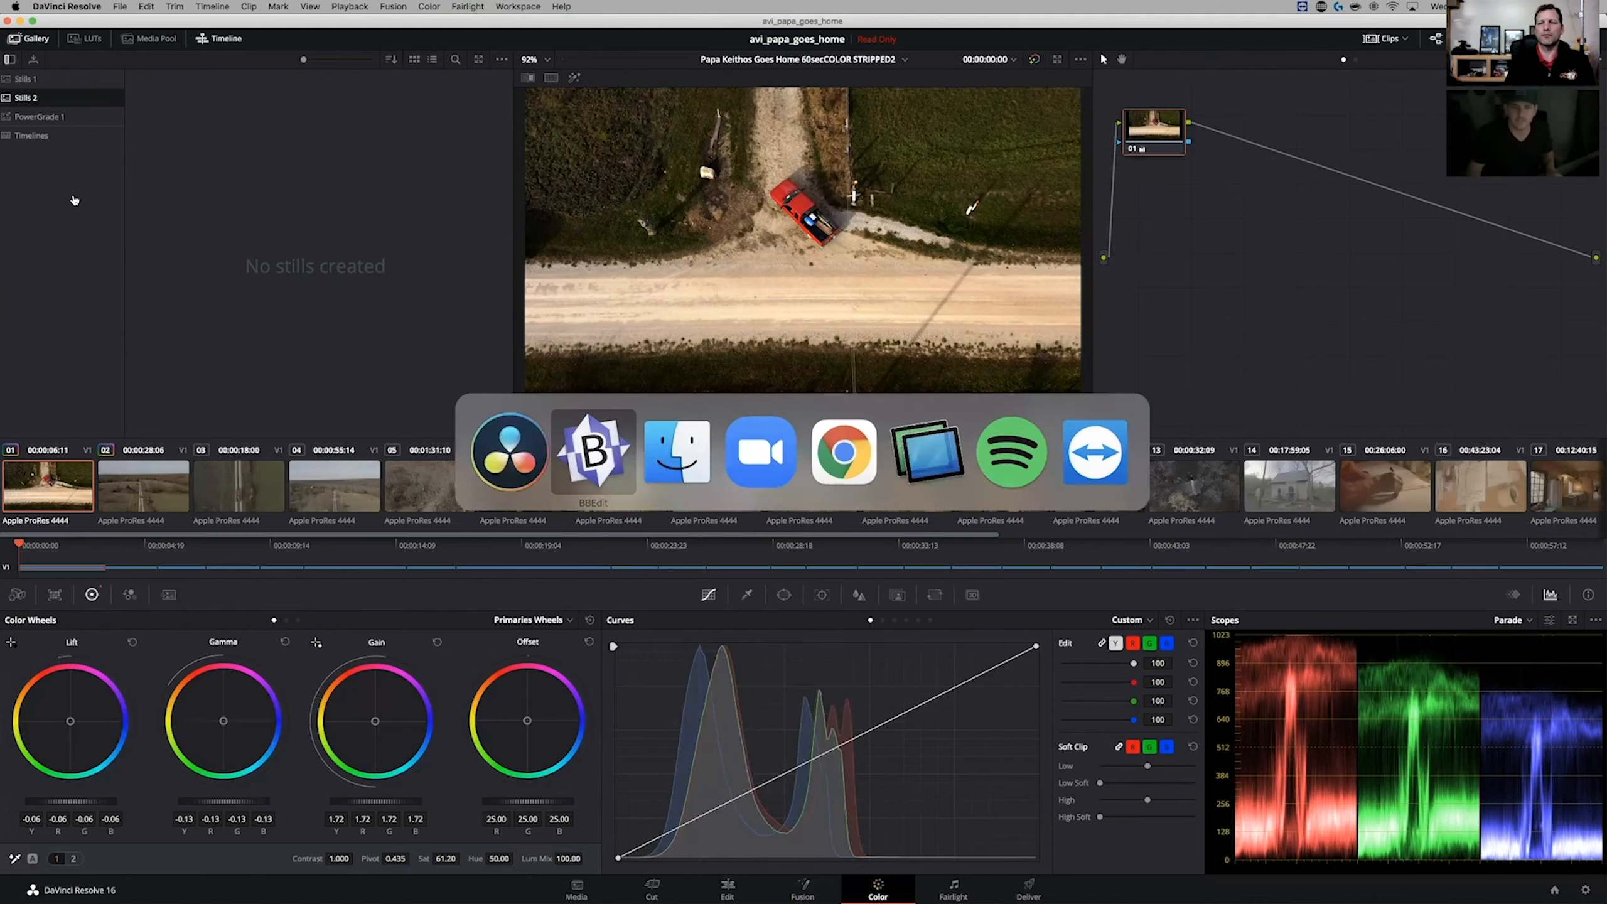
{"action": "key", "text": "super+Tab"}
{"action": "key", "text": "super+Tab"}
{"action": "key", "text": "super+Tab"}
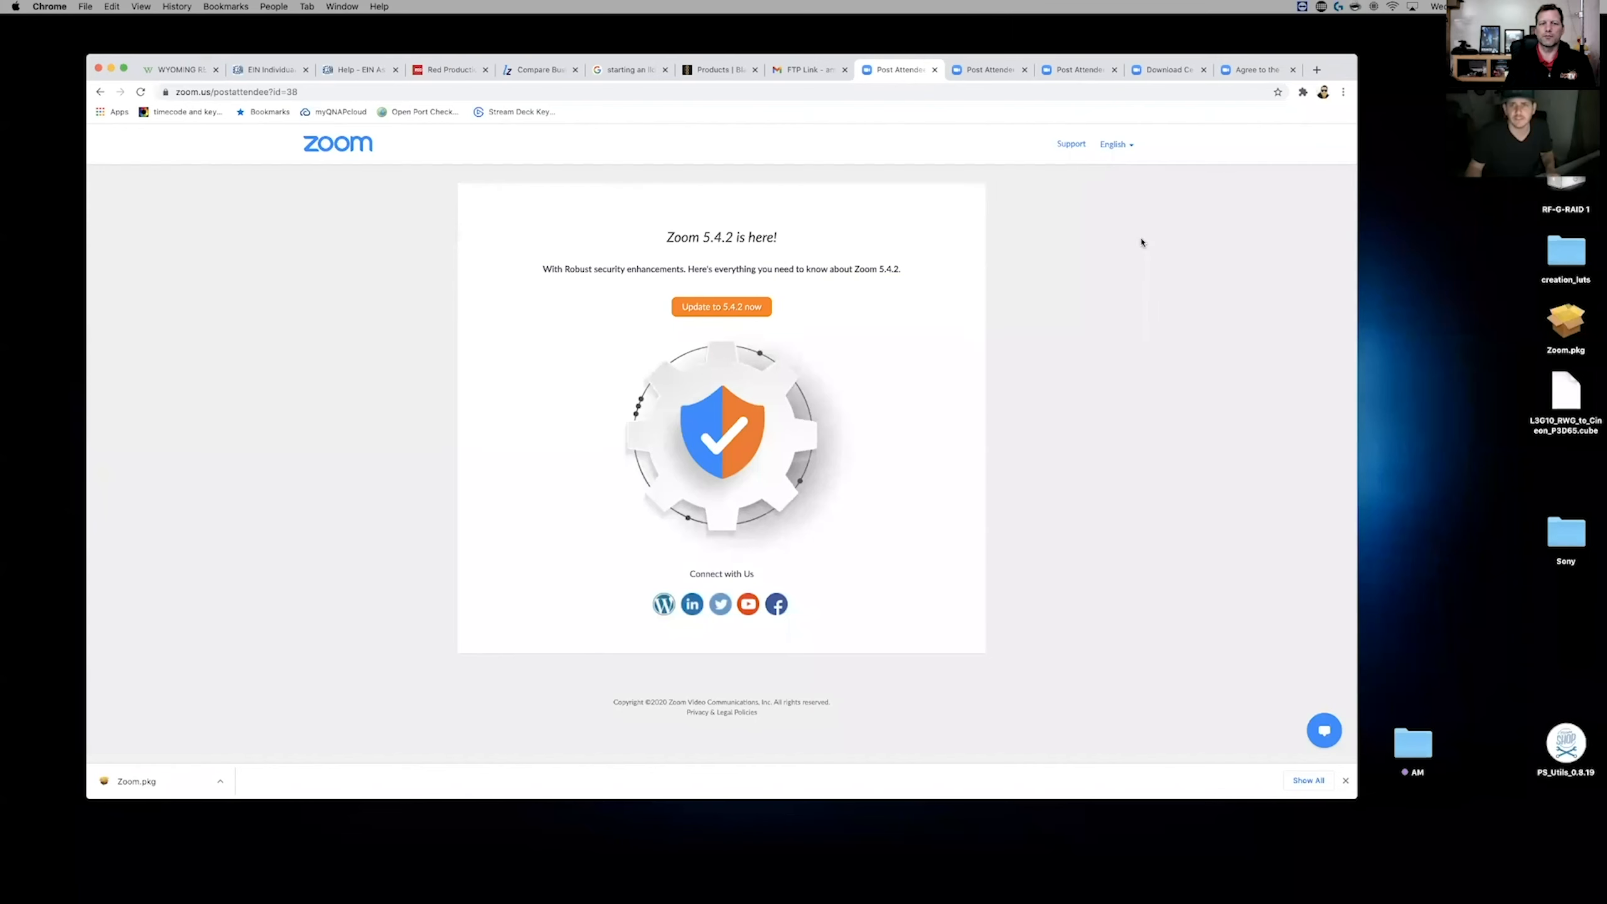
{"action": "left_click", "coordinate": [1170, 69]}
{"action": "left_click", "coordinate": [1074, 70]}
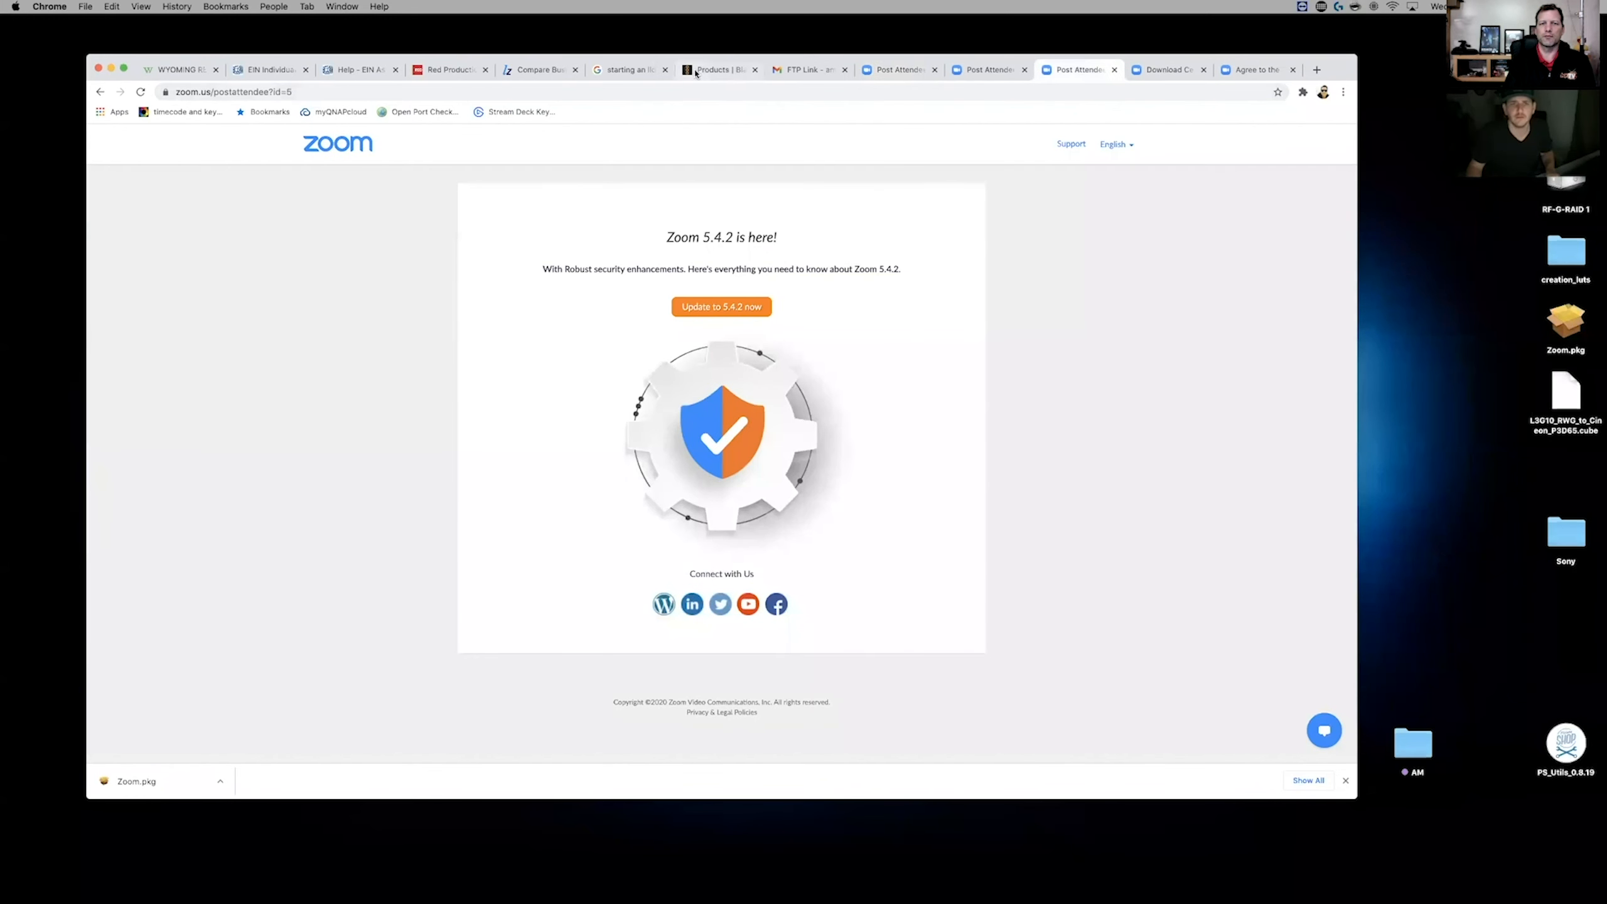
{"action": "left_click", "coordinate": [715, 69]}
{"action": "scroll", "coordinate": [449, 494], "scroll_direction": "down", "scroll_amount": 9}
{"action": "scroll", "coordinate": [940, 378], "scroll_direction": "up", "scroll_amount": 4}
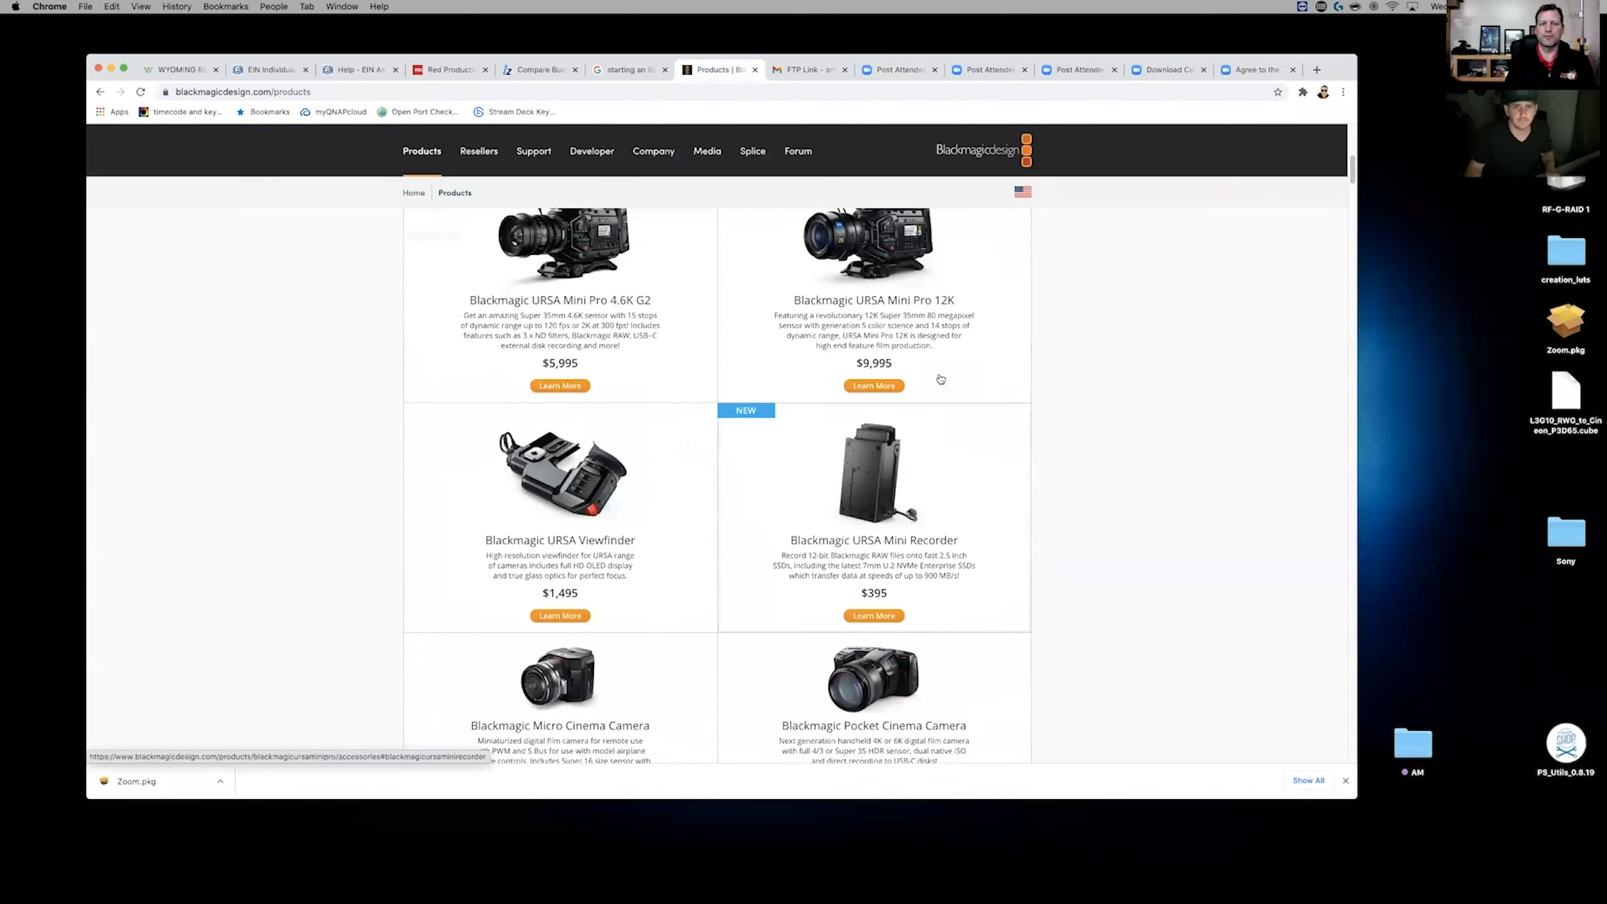
{"action": "scroll", "coordinate": [310, 378], "scroll_direction": "up", "scroll_amount": 5}
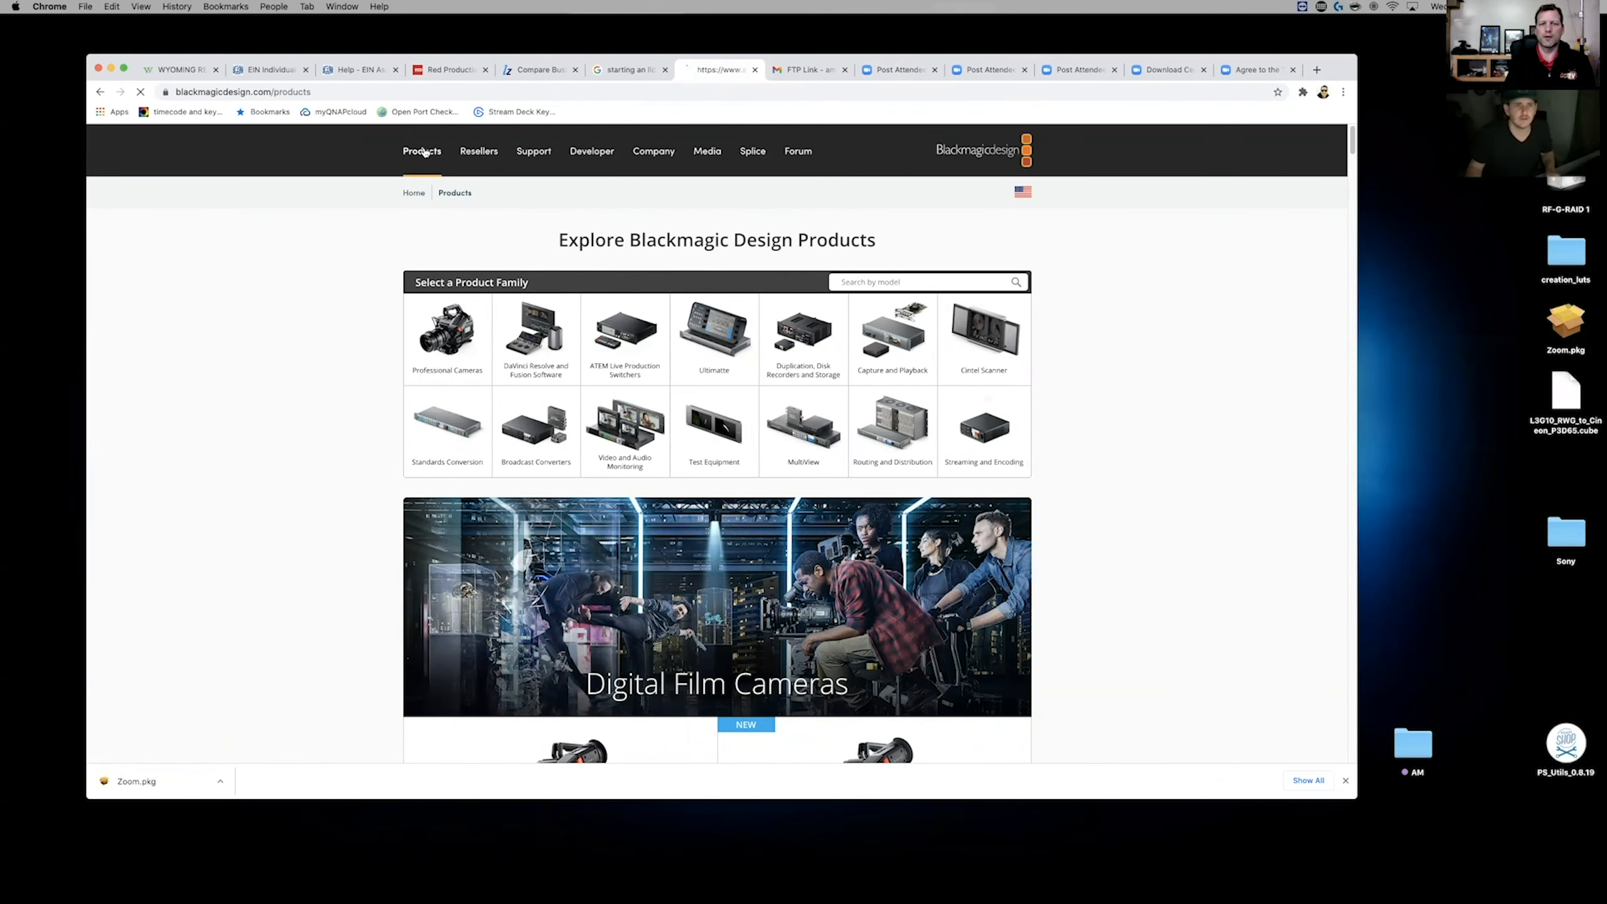
{"action": "scroll", "coordinate": [720, 477], "scroll_direction": "down", "scroll_amount": 1}
{"action": "scroll", "coordinate": [720, 477], "scroll_direction": "down", "scroll_amount": 20}
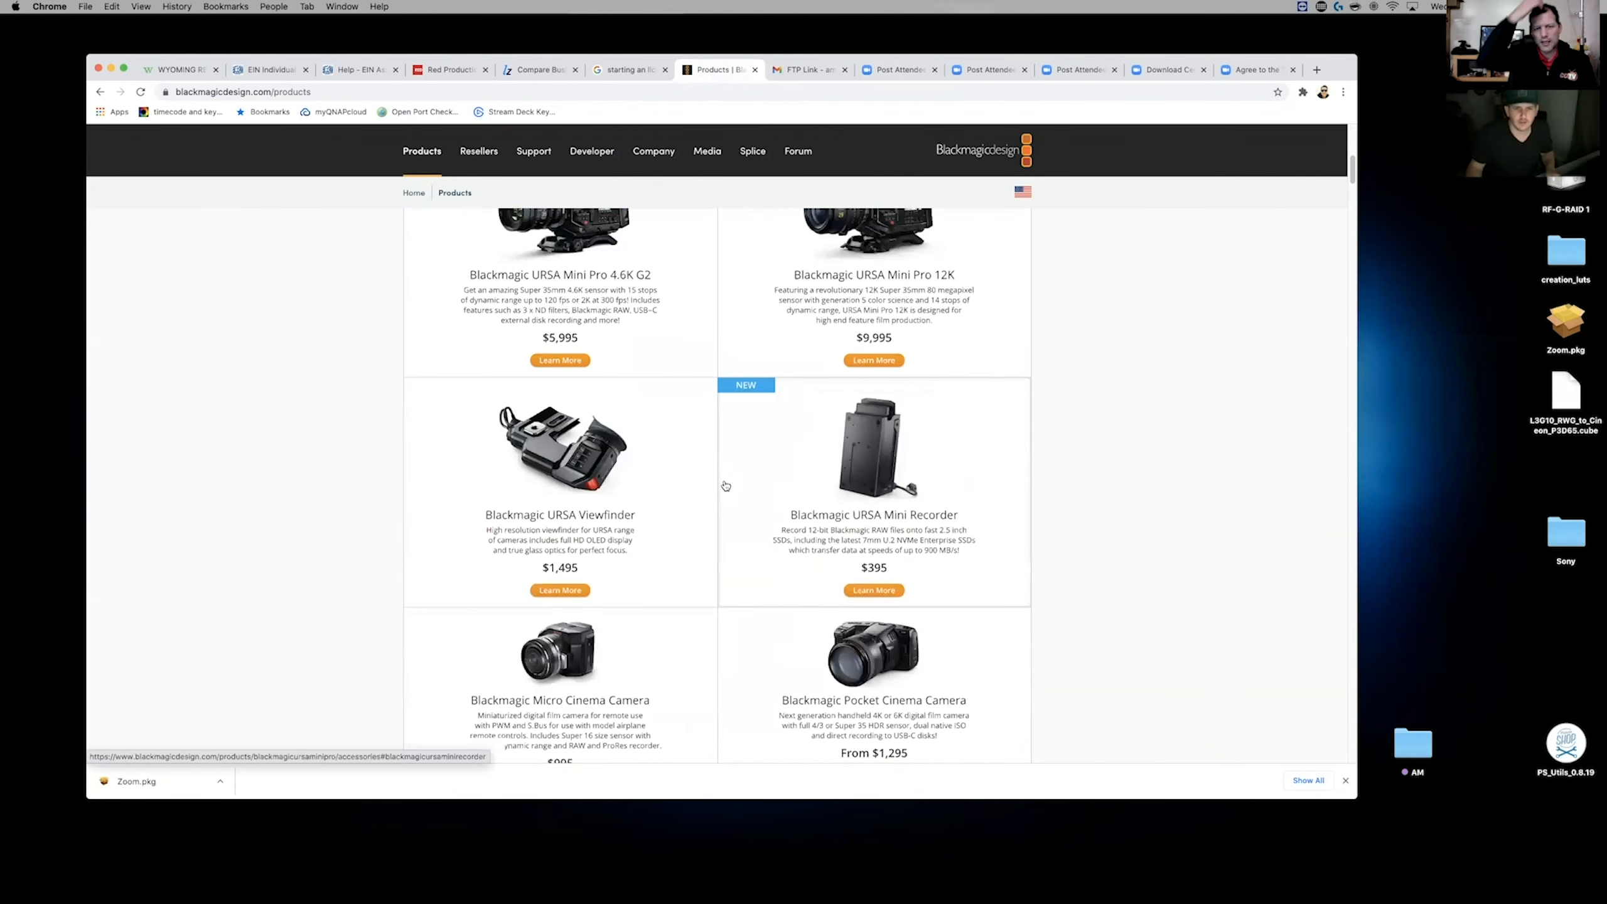
{"action": "scroll", "coordinate": [705, 506], "scroll_direction": "down", "scroll_amount": 10}
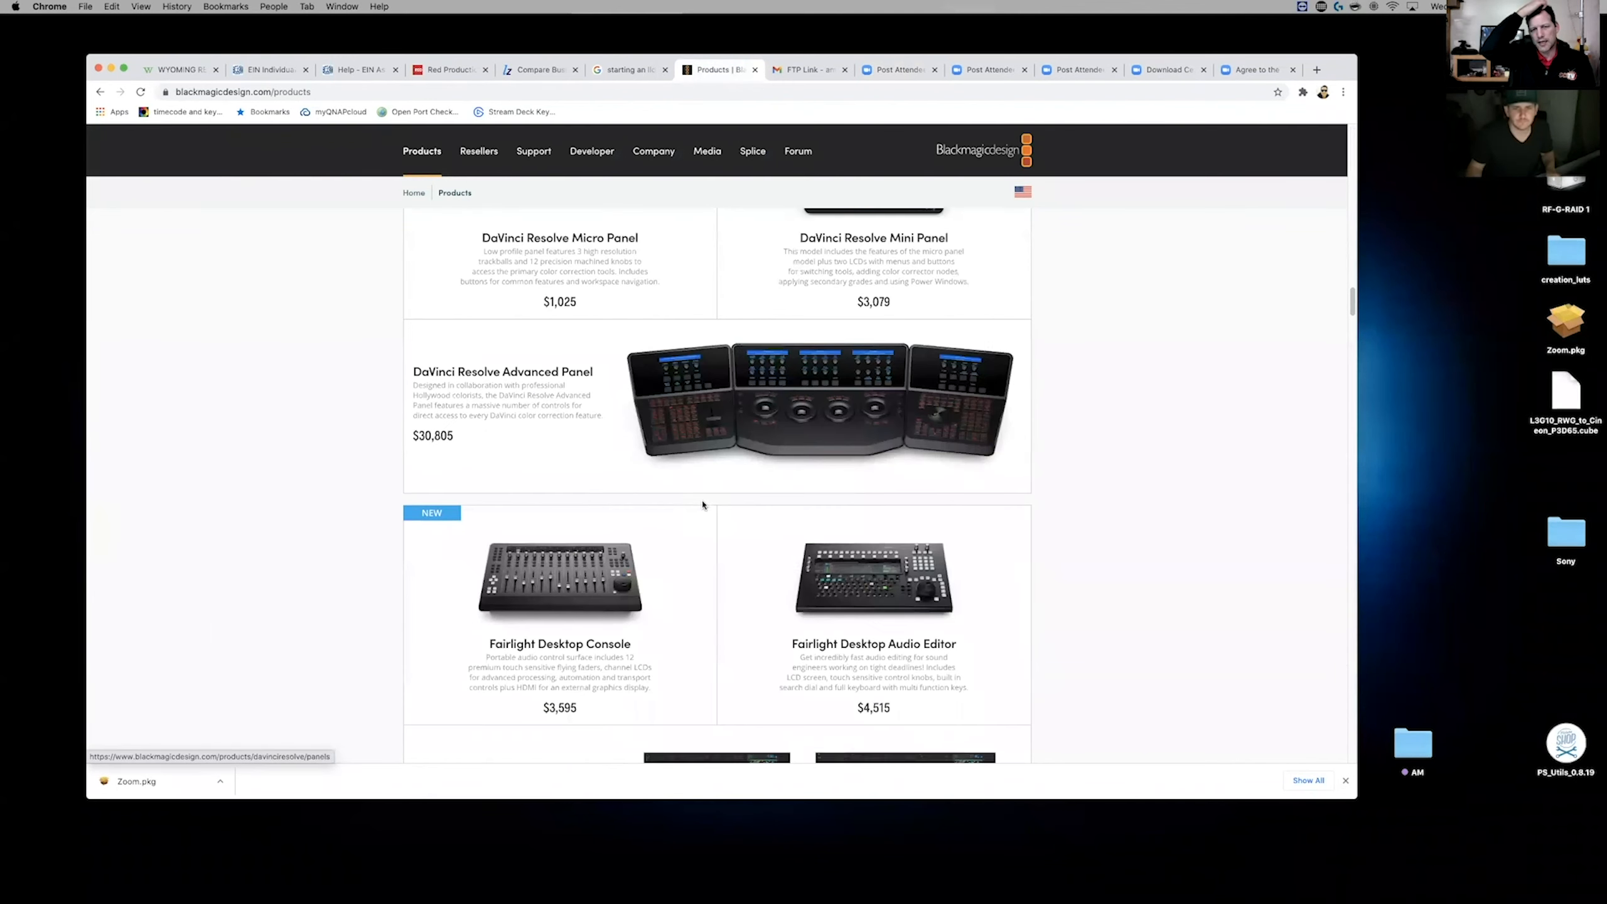
{"action": "scroll", "coordinate": [705, 505], "scroll_direction": "up", "scroll_amount": 2}
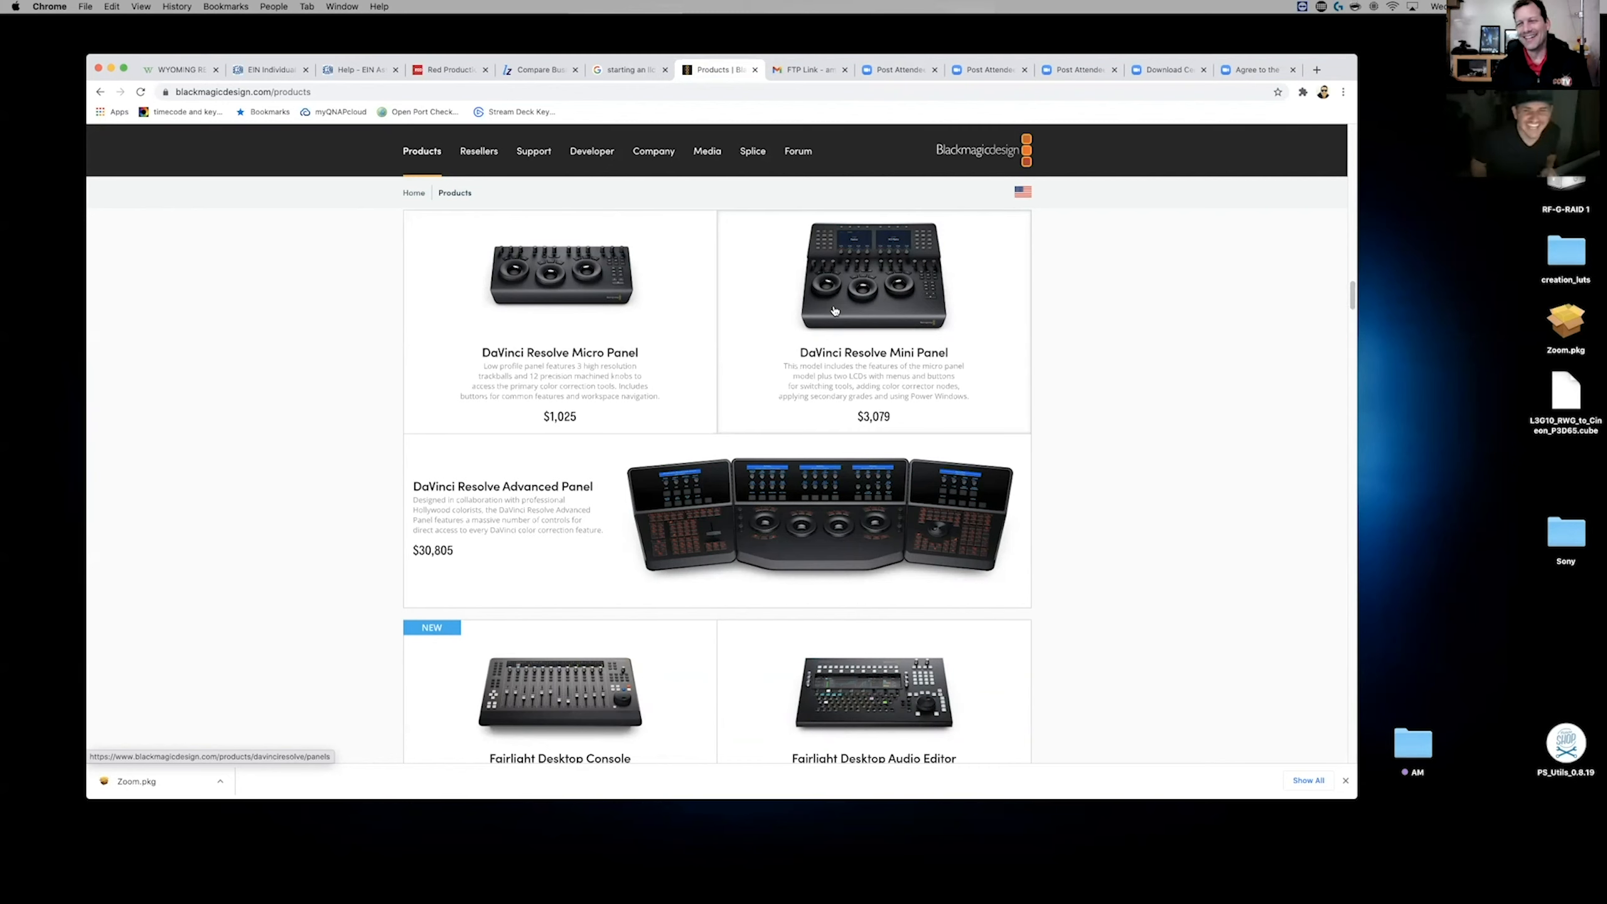
- Switch back to DaVinci Resolve and lower the Gamma of clip 01 to -0.17
{"action": "key", "text": "super+Tab"}
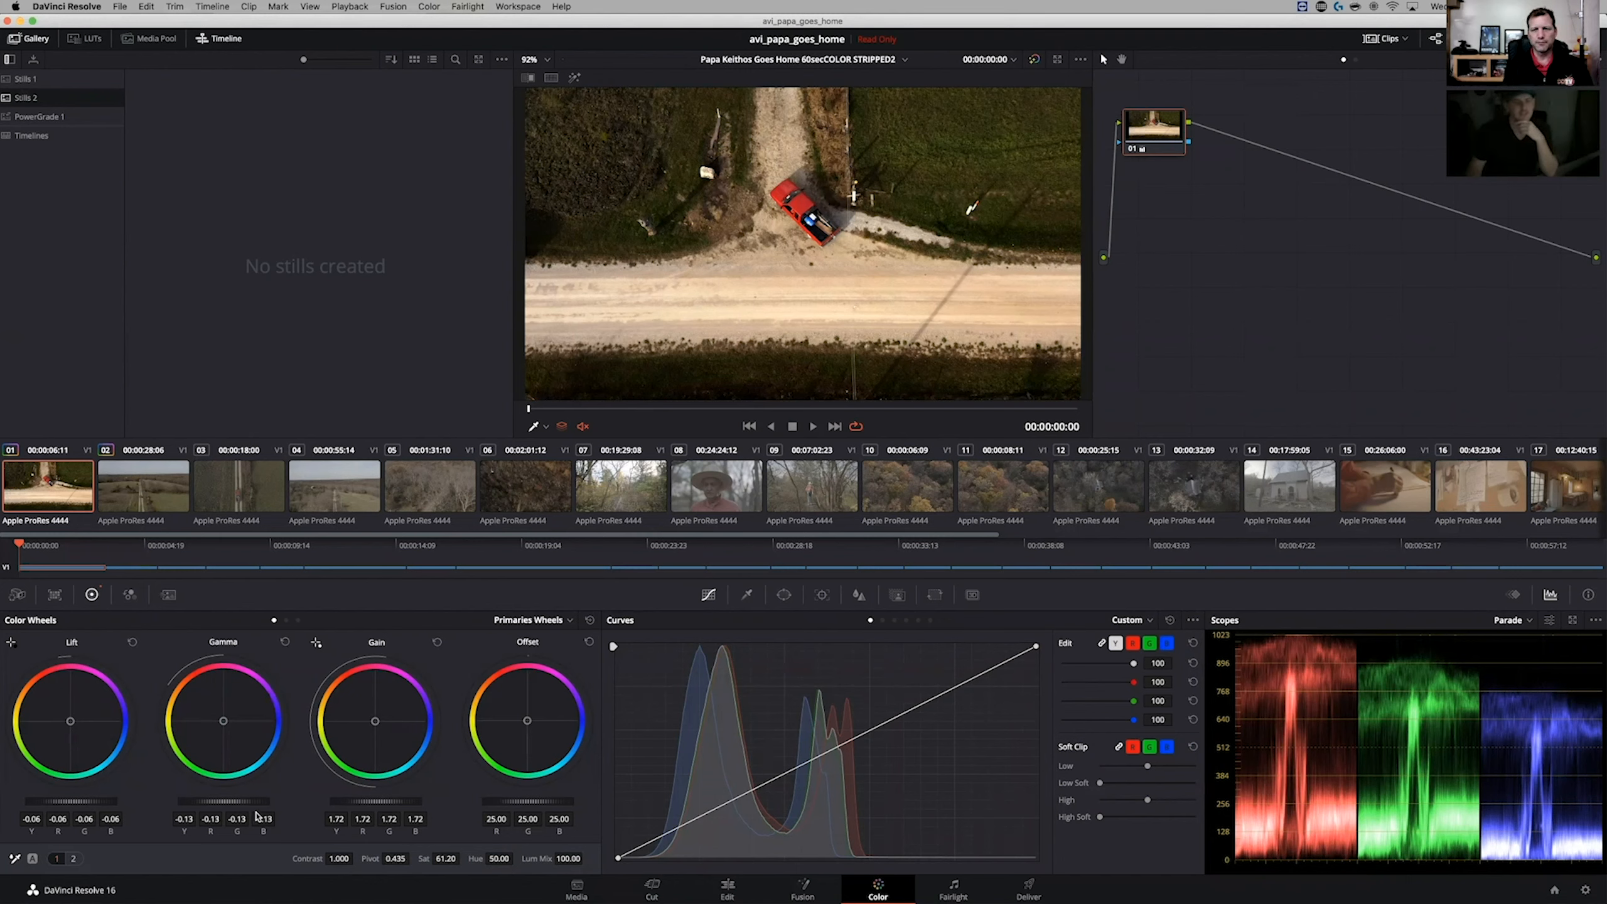
{"action": "left_click_drag", "start_coordinate": [223, 802], "coordinate": [214, 802]}
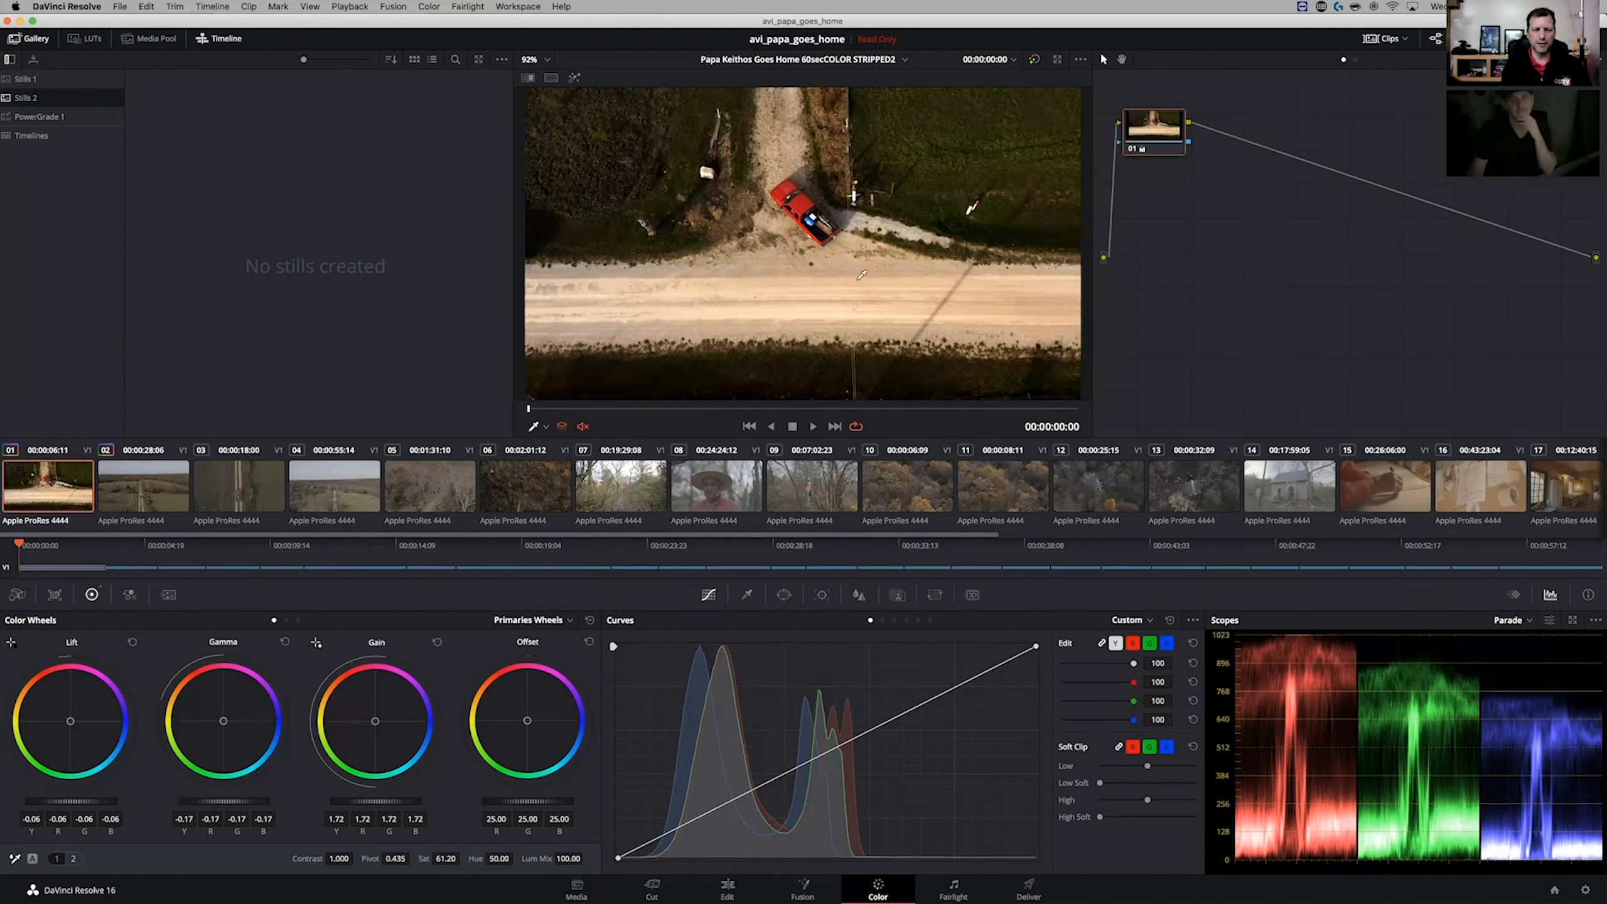
- Select clip 02, shift node 01 slightly, and add a serial node after it
{"action": "left_click", "coordinate": [156, 494]}
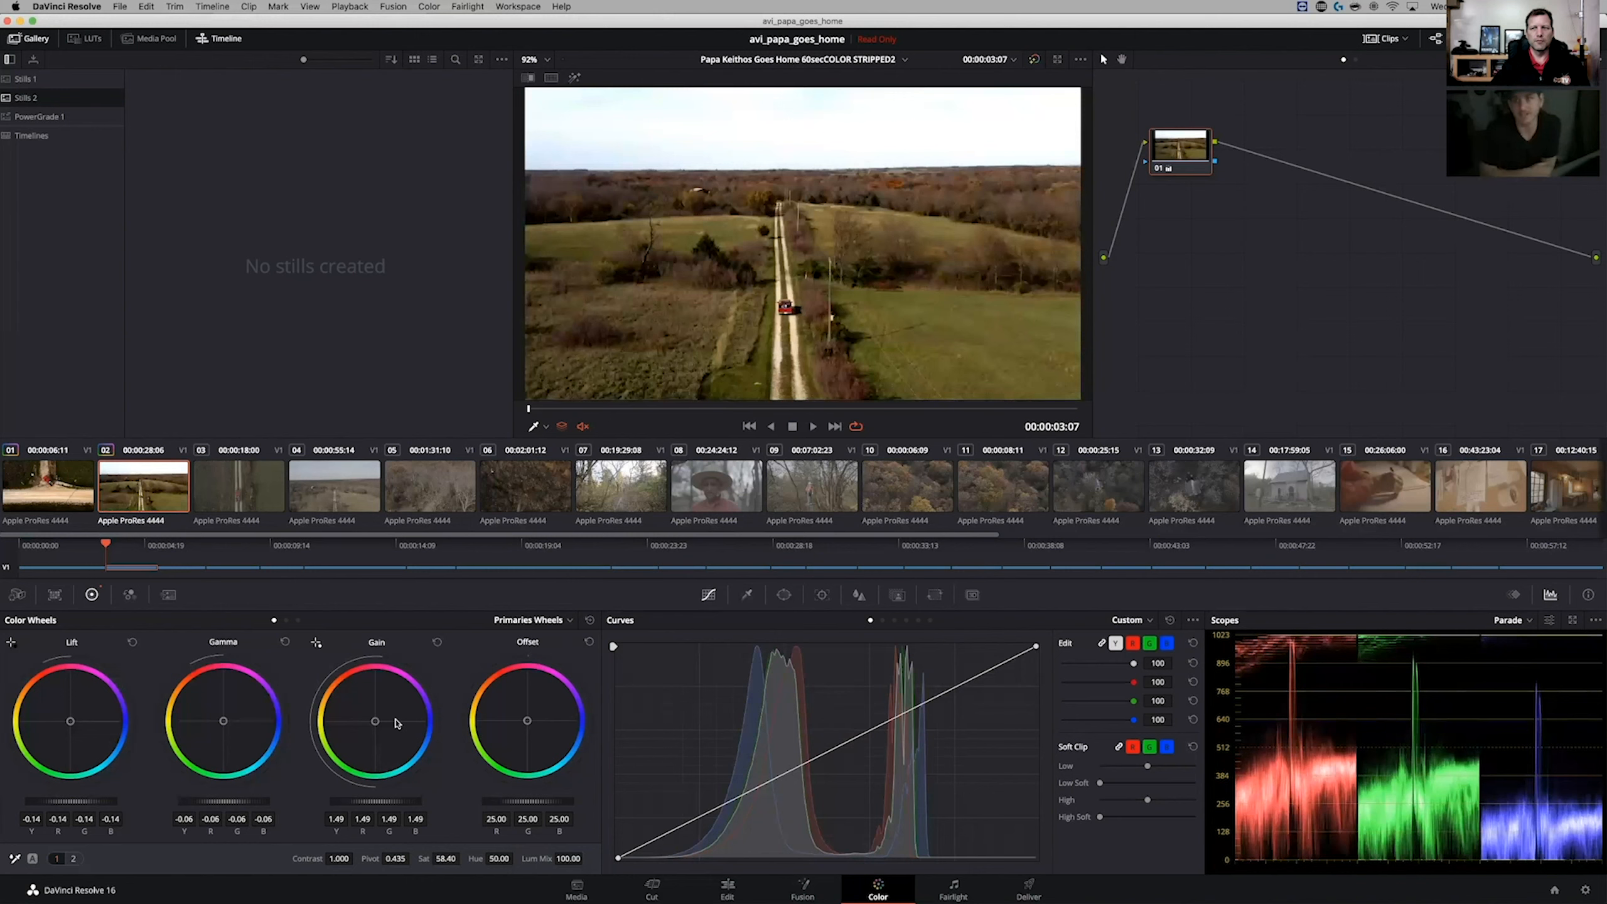
{"action": "mouse_move", "coordinate": [1177, 162]}
{"action": "left_mouse_down"}
{"action": "mouse_move", "coordinate": [1190, 156]}
{"action": "mouse_move", "coordinate": [1172, 158]}
{"action": "left_mouse_up"}
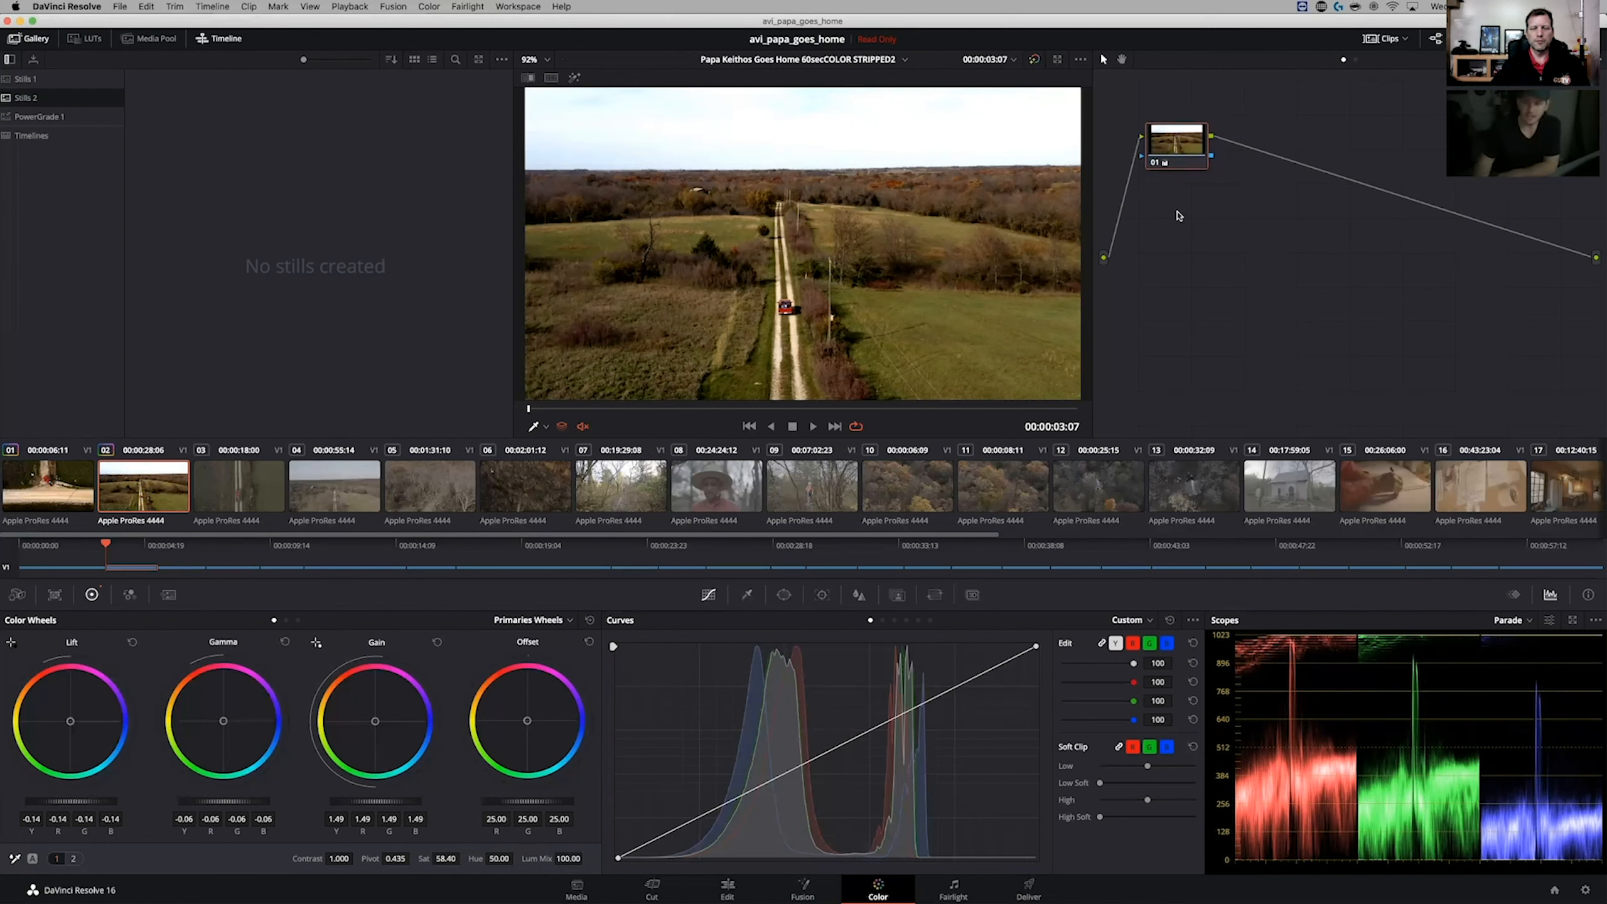
{"action": "key", "text": "alt+s"}
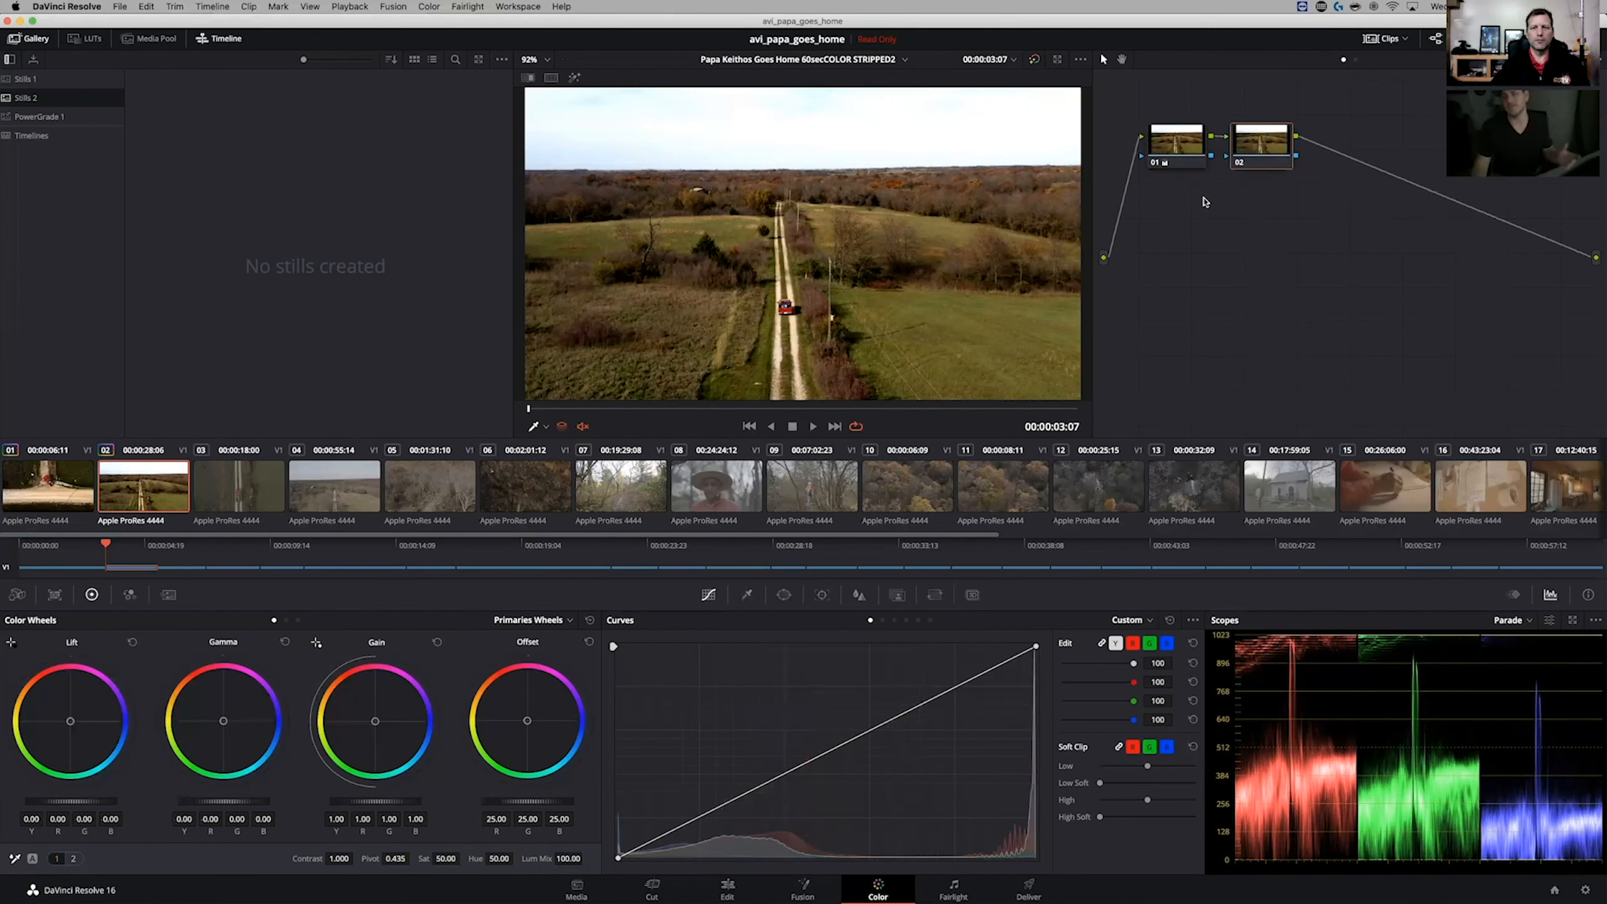
{"action": "key", "text": "Delete"}
{"action": "right_click", "coordinate": [1188, 138]}
{"action": "mouse_move", "coordinate": [1218, 199]}
{"action": "left_click", "coordinate": [1328, 202]}
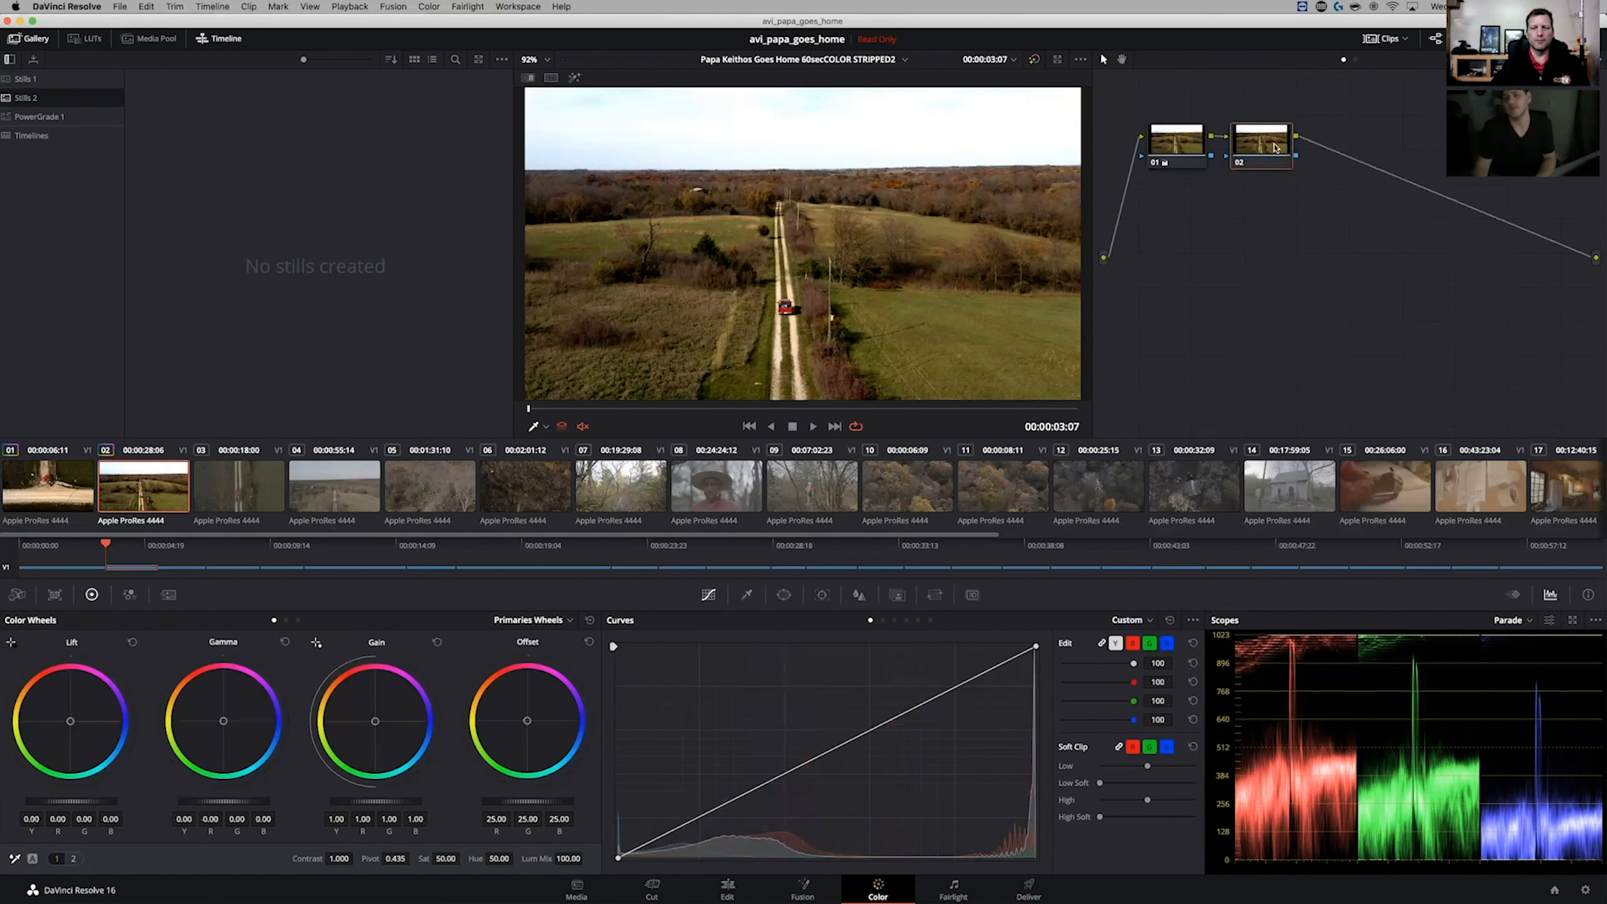
- Sample the green grass of the field with the Qualifier on node 02 and turn on Highlight for the selection
{"action": "left_click", "coordinate": [747, 596]}
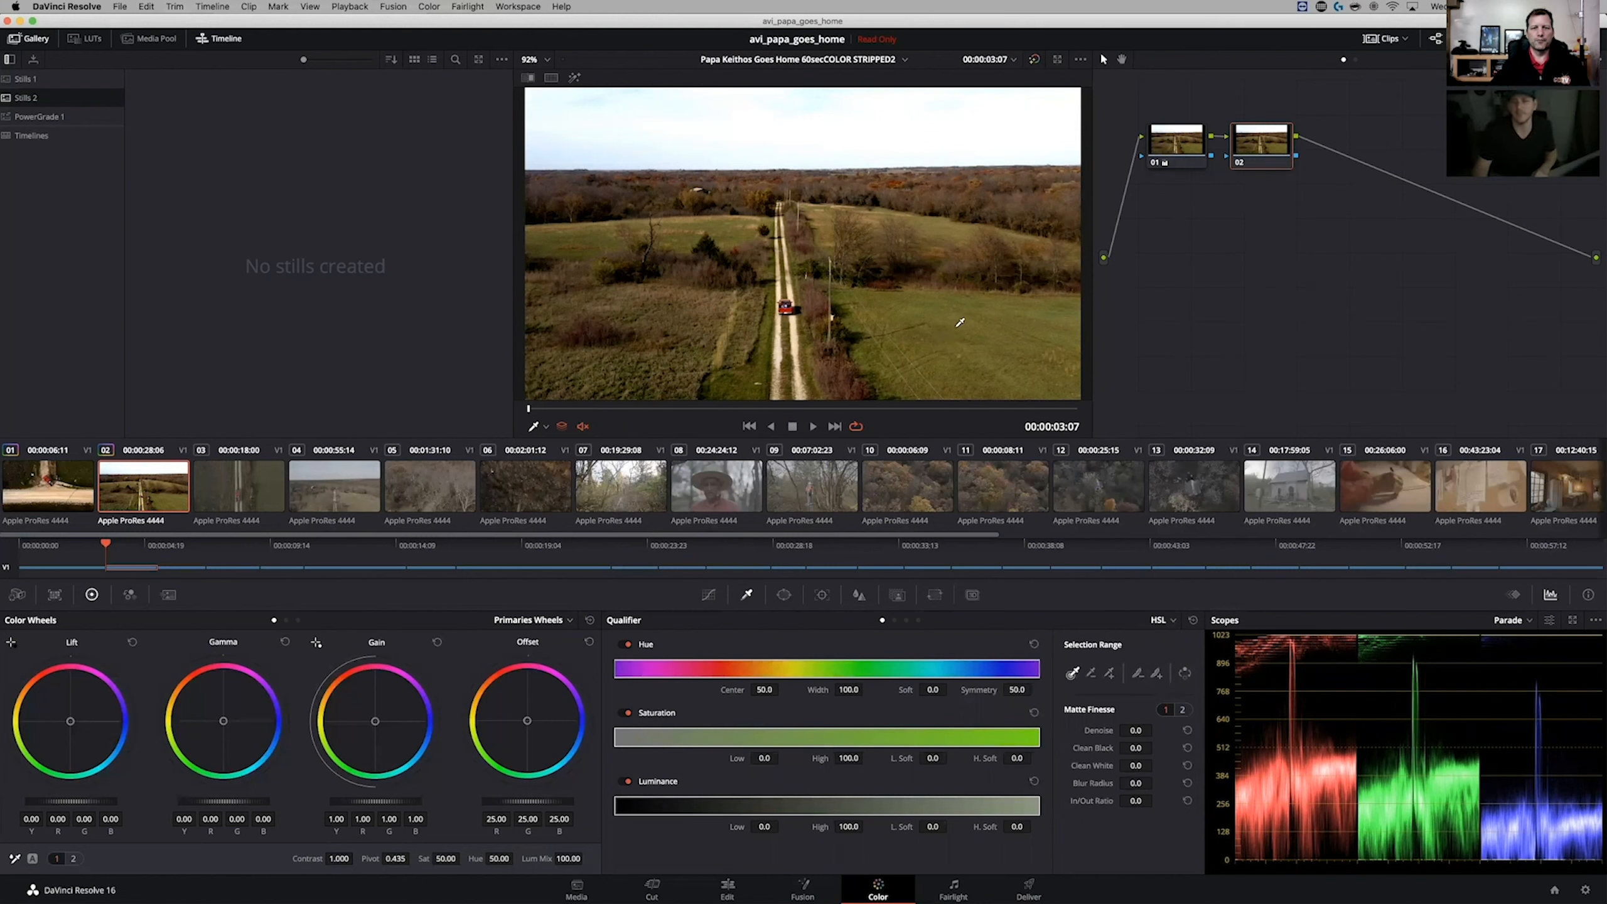
{"action": "left_click", "coordinate": [957, 322]}
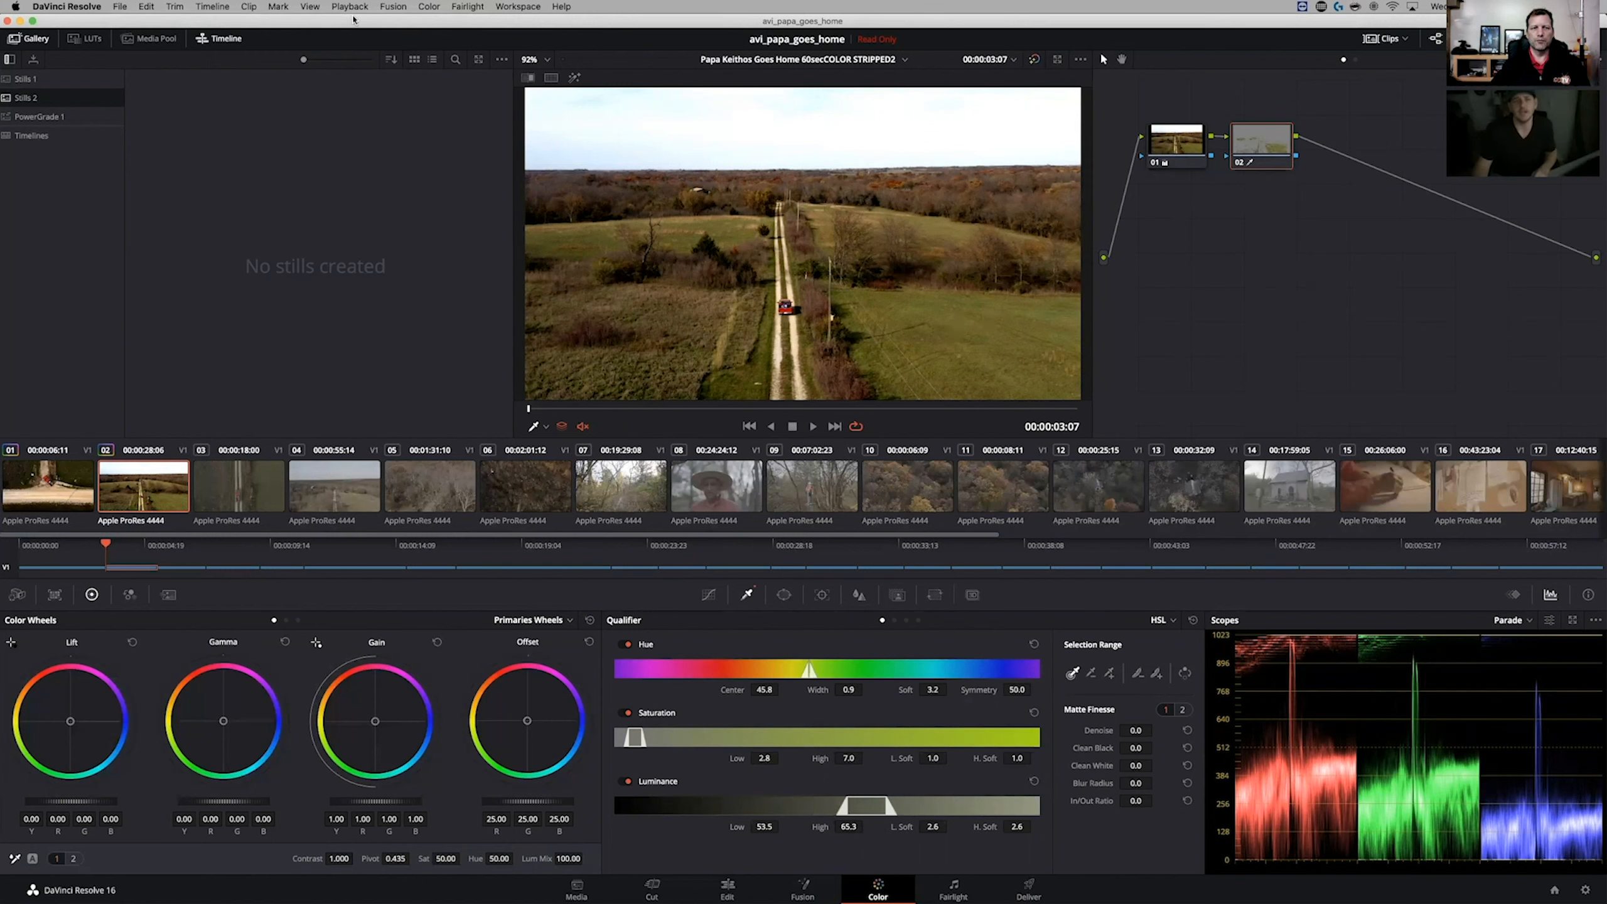
{"action": "left_click", "coordinate": [574, 78]}
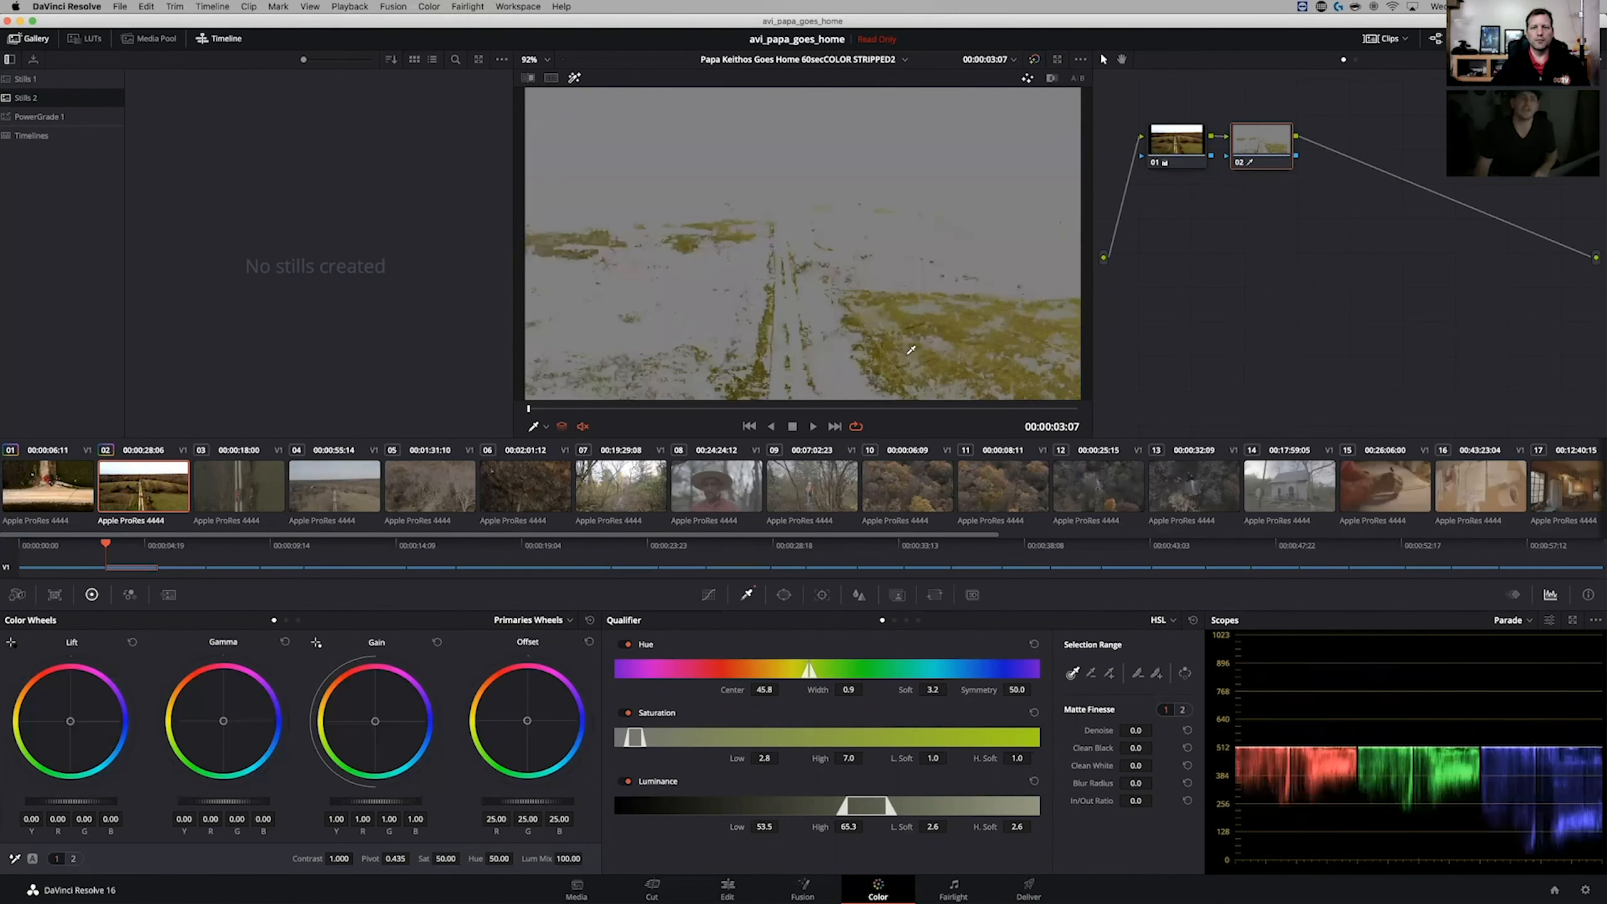
- Try sampling various spots of the field and the red truck on the road with the Qualifier on node 02
{"action": "left_click", "coordinate": [917, 285]}
{"action": "left_click", "coordinate": [990, 301]}
{"action": "left_click", "coordinate": [934, 305]}
{"action": "left_click", "coordinate": [878, 309]}
{"action": "left_click", "coordinate": [807, 288]}
{"action": "left_click", "coordinate": [795, 293]}
{"action": "left_click", "coordinate": [794, 298]}
{"action": "left_click", "coordinate": [789, 304]}
{"action": "left_click", "coordinate": [786, 308]}
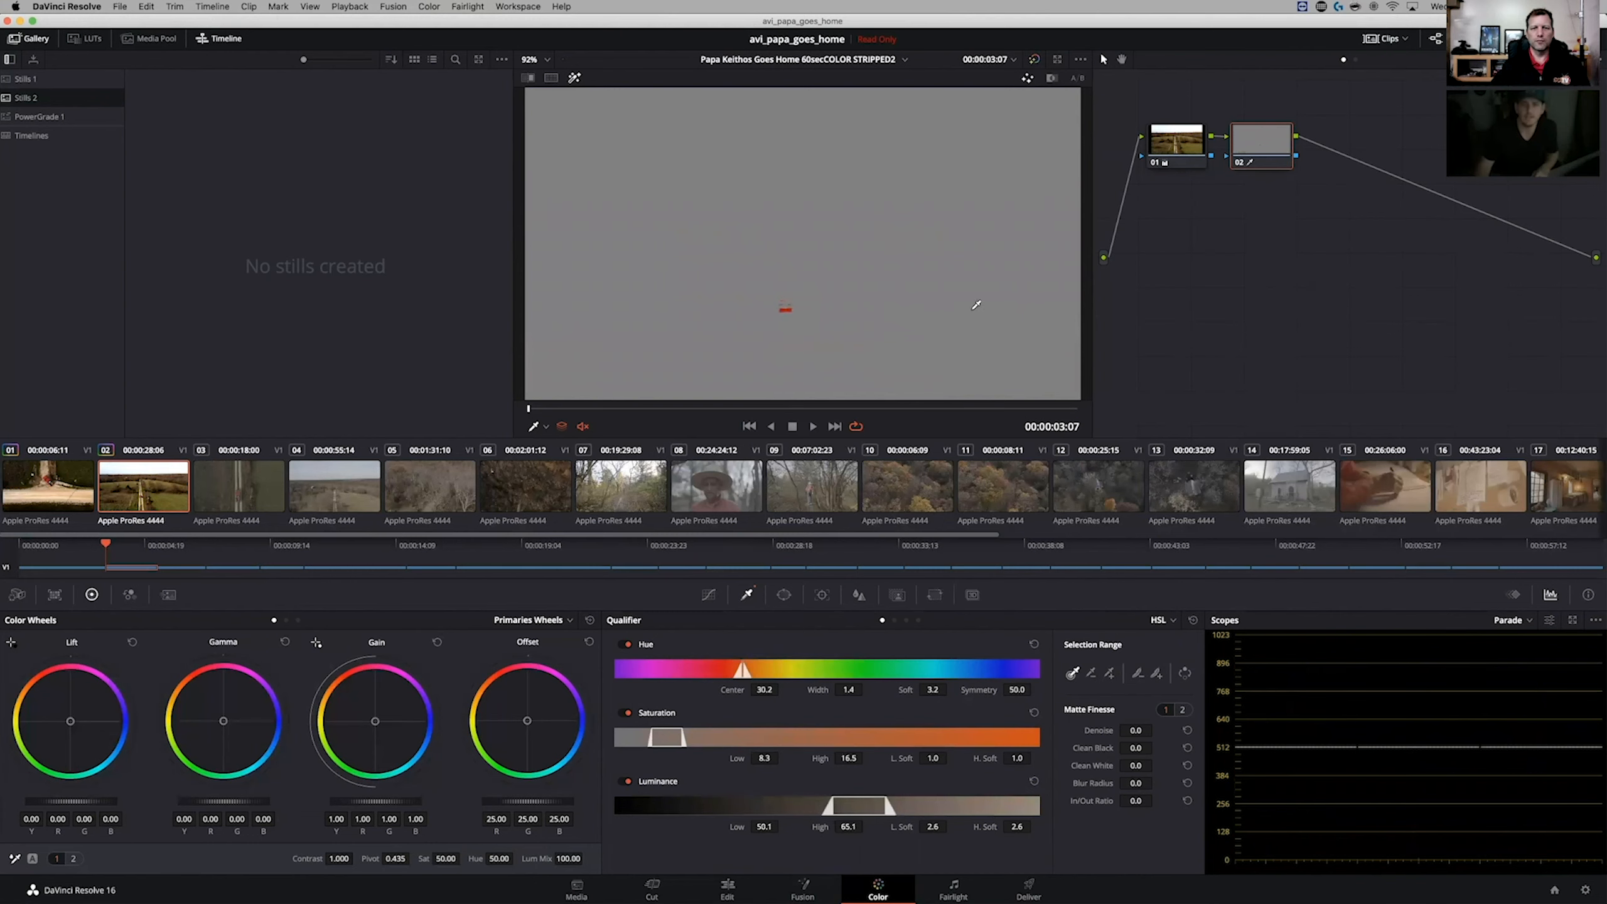
- Try sampling the grass and the blue sky above the horizon with the Qualifier on node 02
{"action": "left_click", "coordinate": [977, 305]}
{"action": "left_click", "coordinate": [934, 325]}
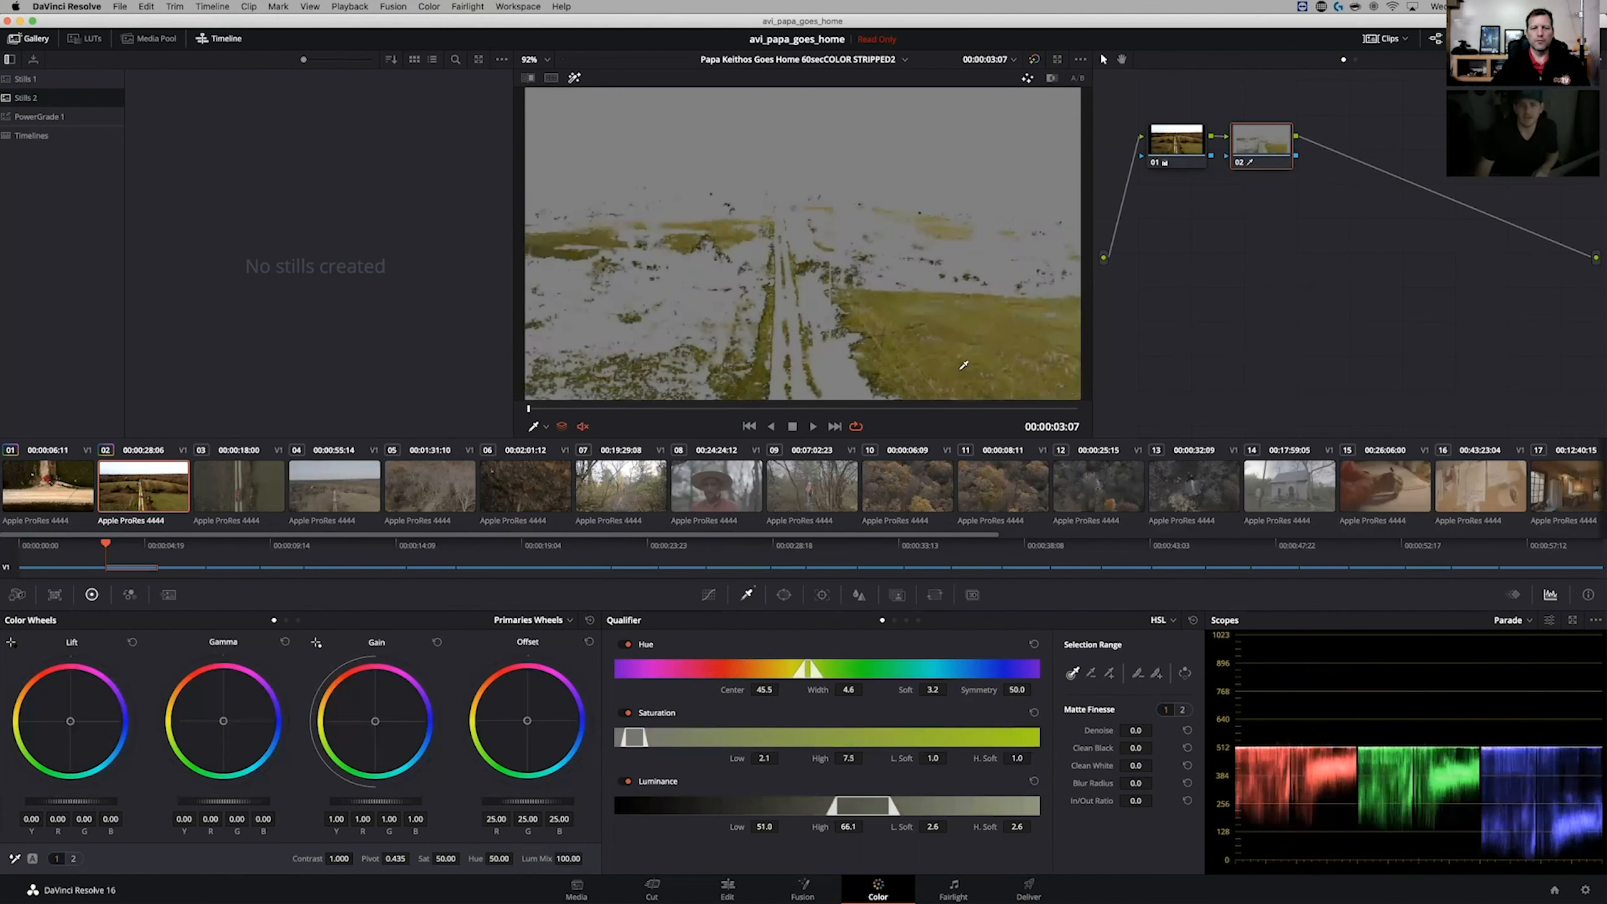
{"action": "left_click", "coordinate": [775, 116]}
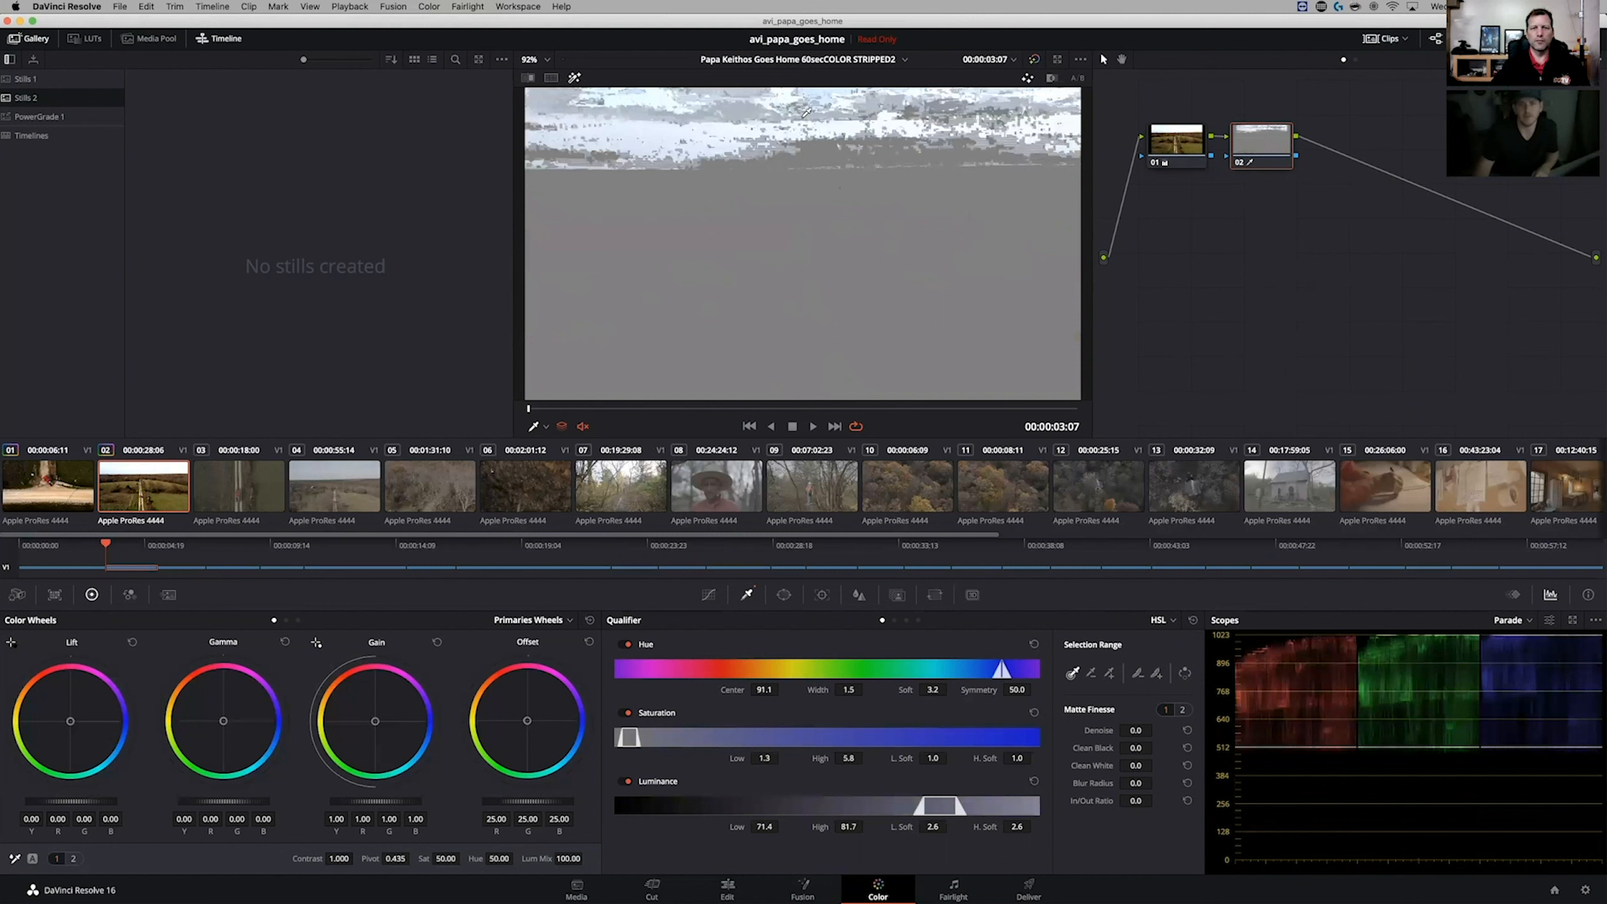
{"action": "left_click_drag", "start_coordinate": [777, 112], "coordinate": [836, 112]}
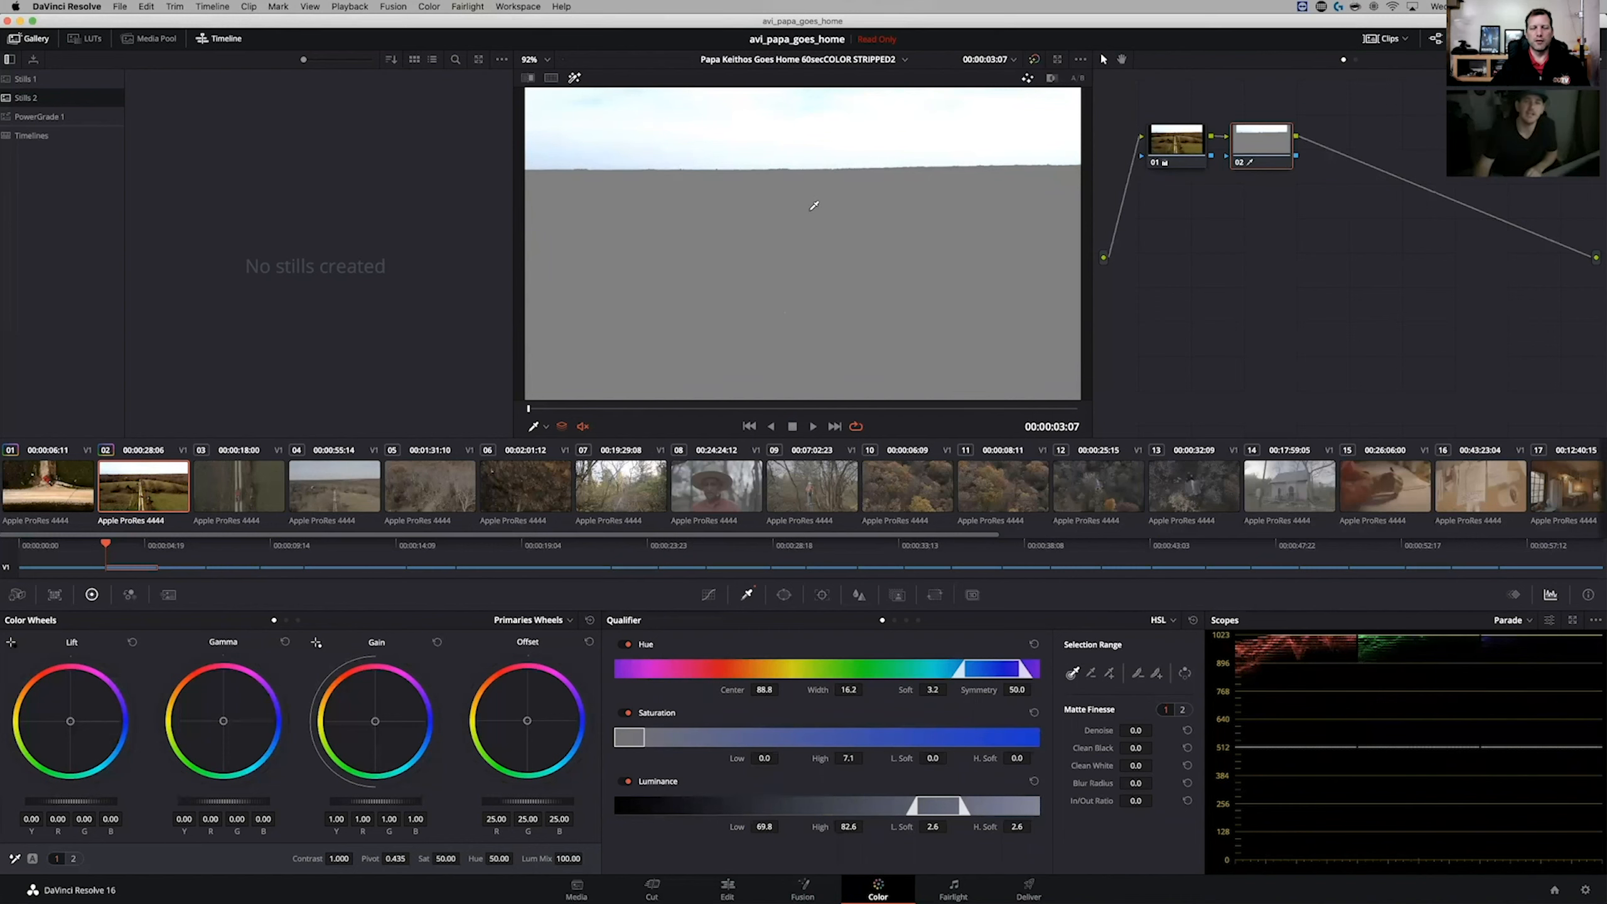
- Resample the green grass with the Qualifier on node 02, set Blur Radius to 25.9, and turn off Highlight
{"action": "left_click", "coordinate": [821, 225]}
{"action": "left_click", "coordinate": [938, 308]}
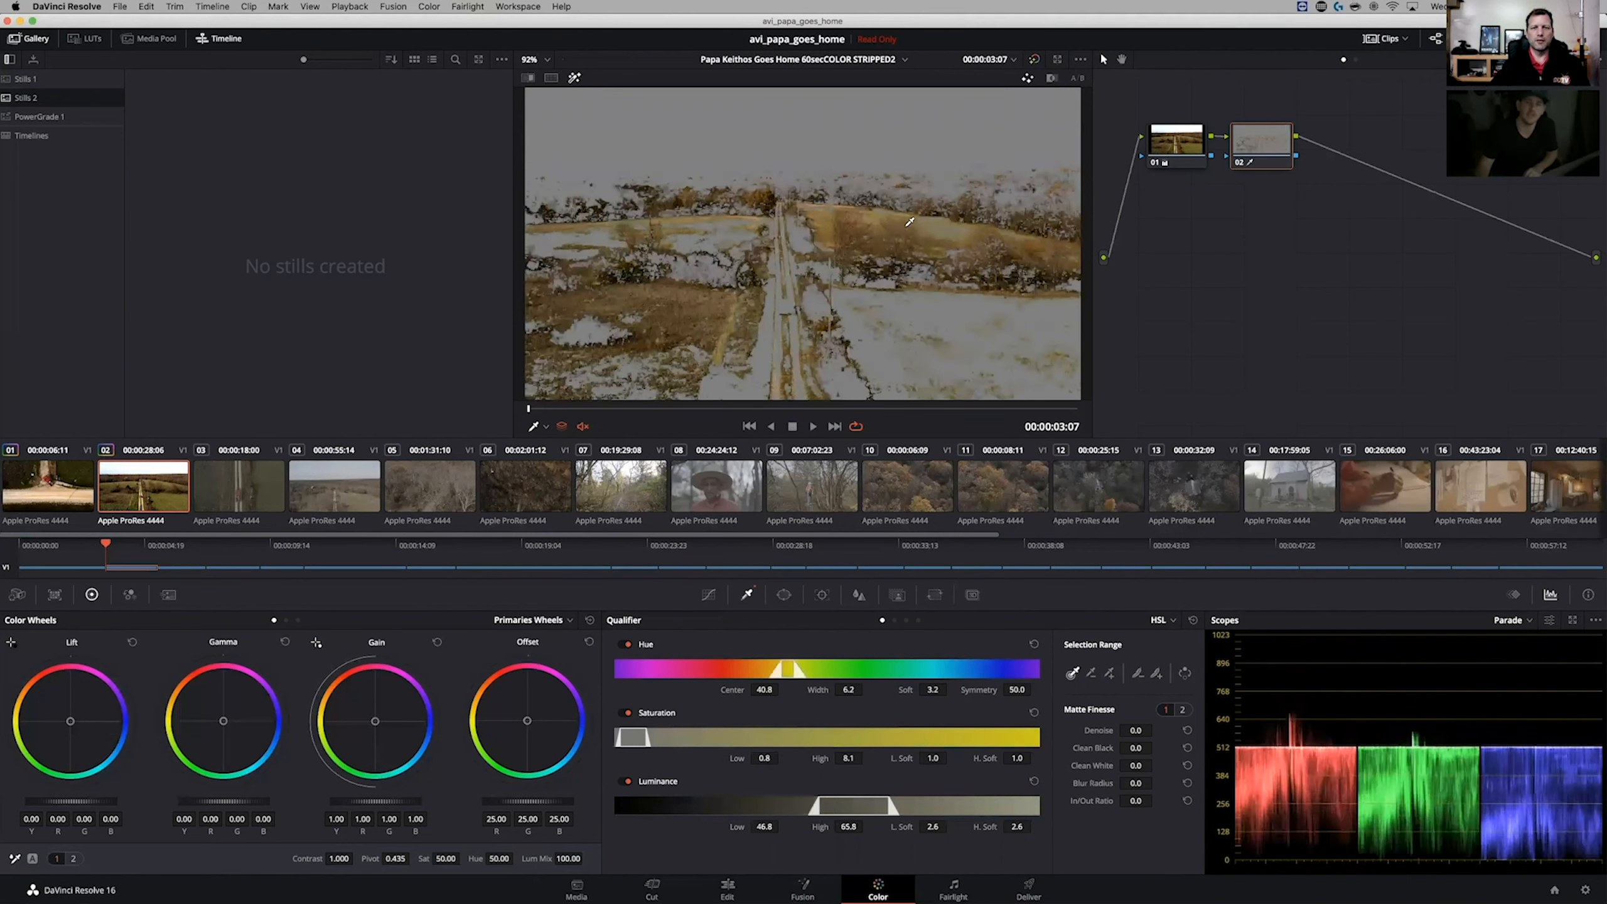
{"action": "left_click", "coordinate": [934, 305]}
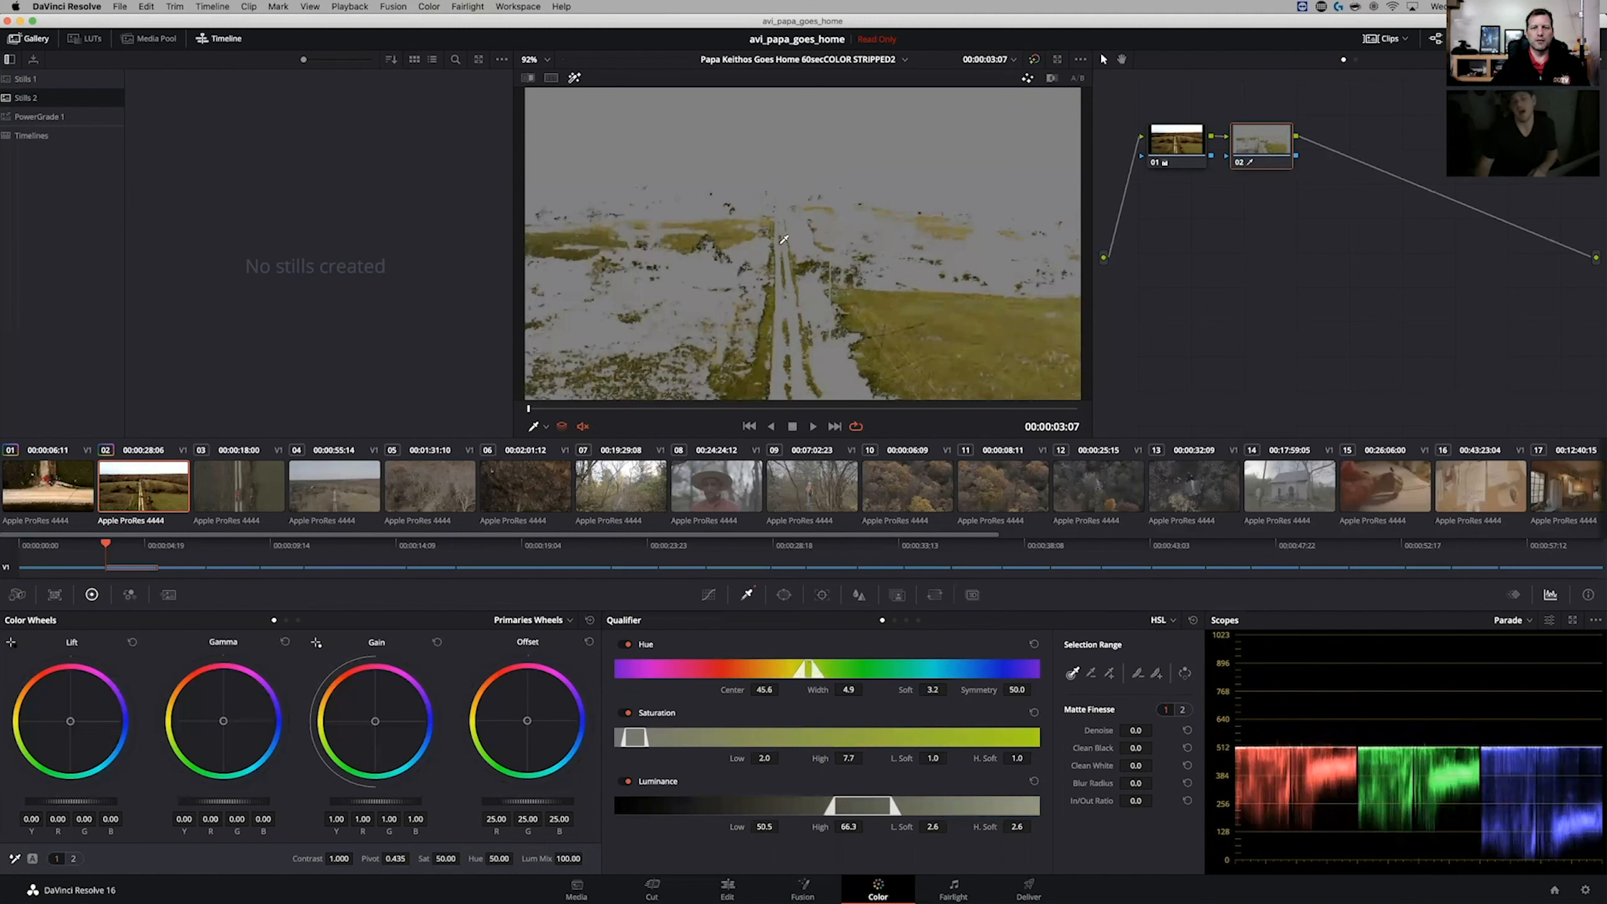
{"action": "left_click", "coordinate": [928, 320]}
{"action": "left_click", "coordinate": [891, 298]}
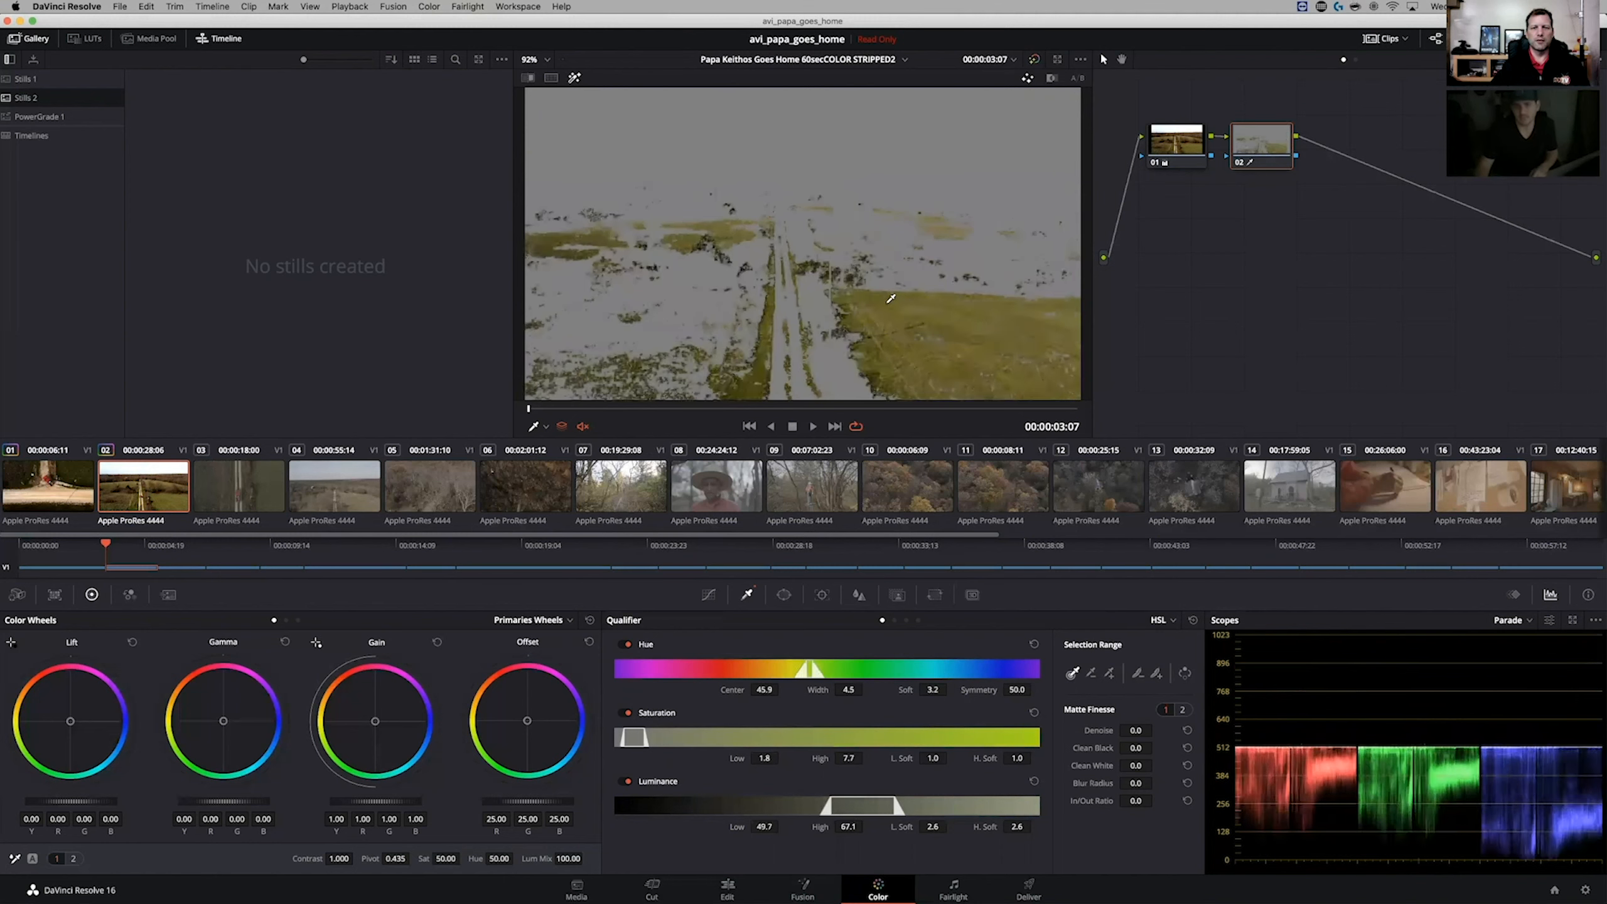
{"action": "left_click_drag", "start_coordinate": [1137, 782], "coordinate": [1275, 782]}
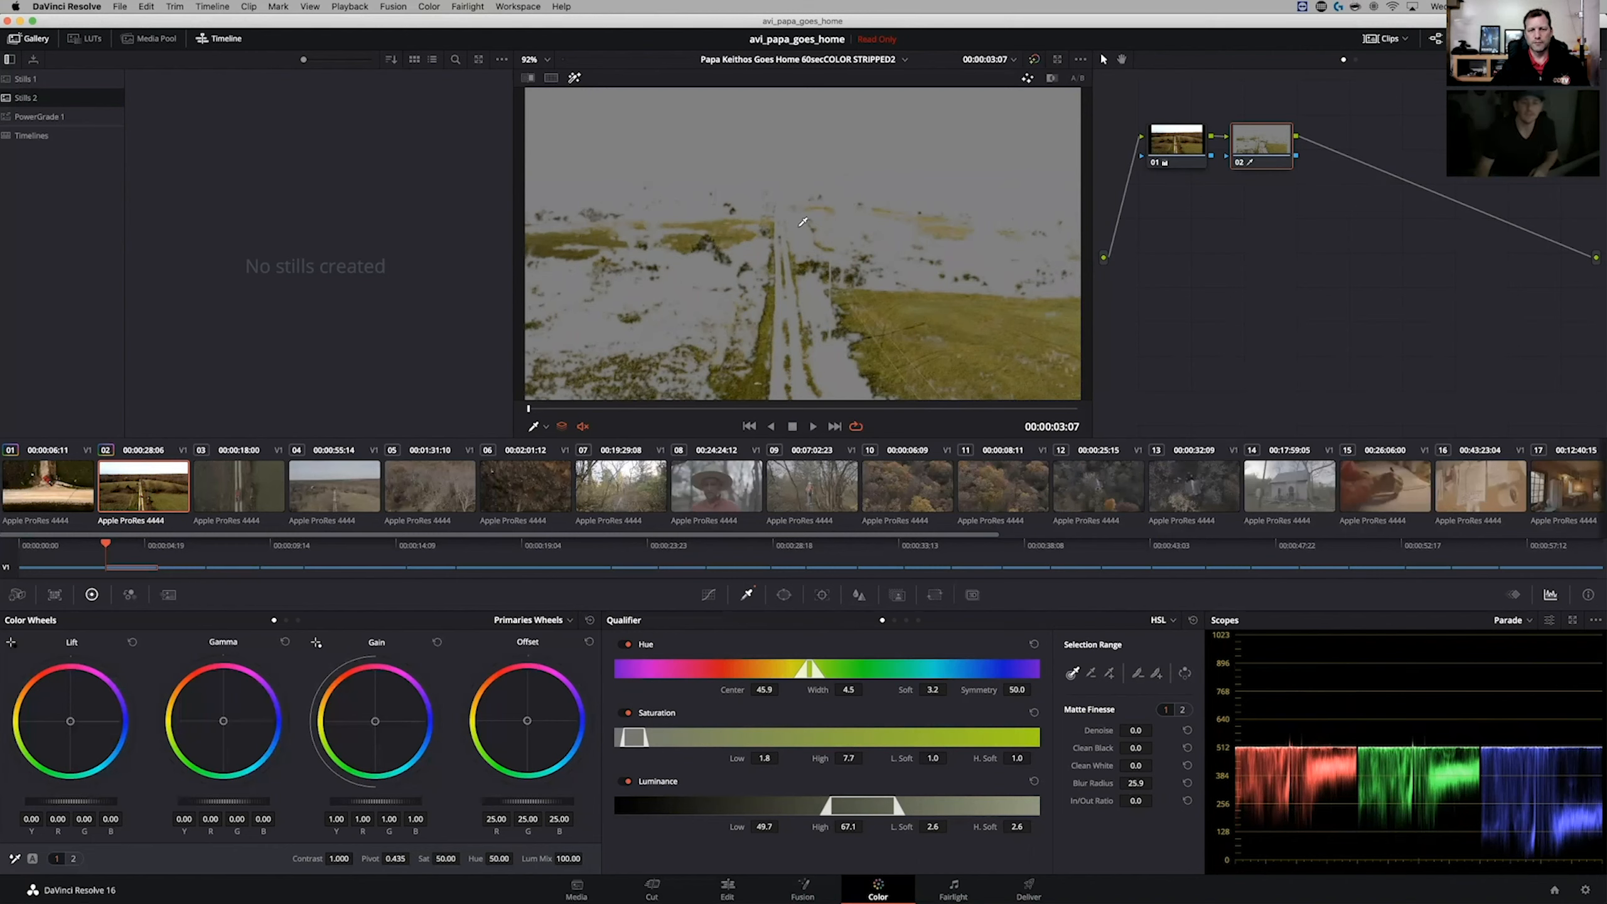
{"action": "left_click", "coordinate": [573, 78]}
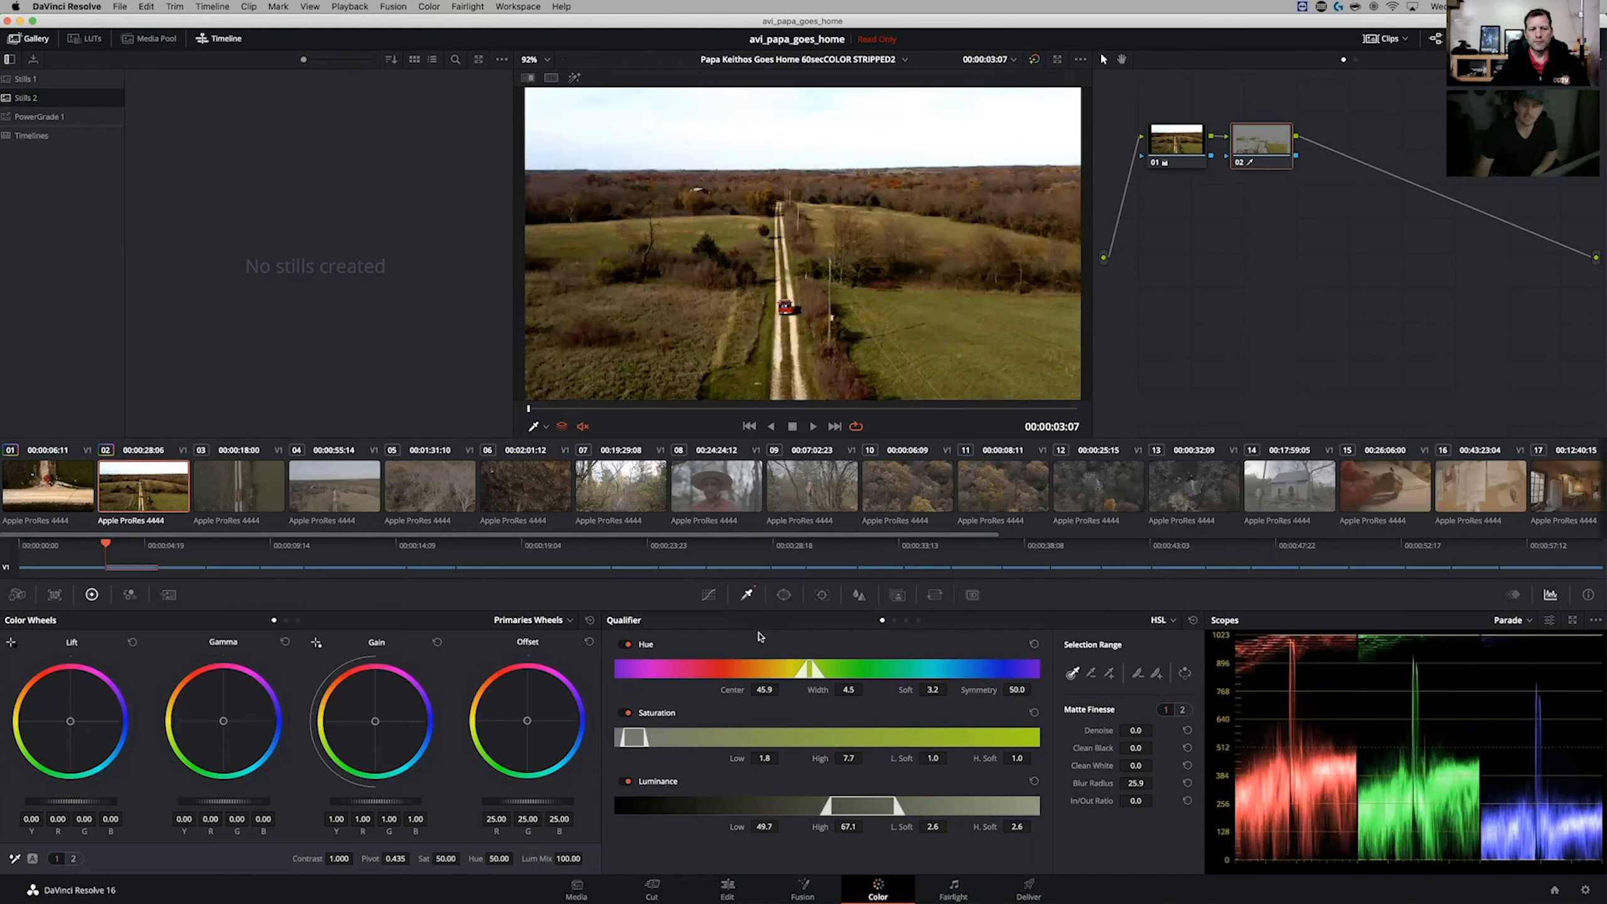
- Try tinting the qualified grass green and orange with Lift, compare node 02 off and on, and reset Lift
{"action": "left_click_drag", "start_coordinate": [78, 724], "coordinate": [62, 730]}
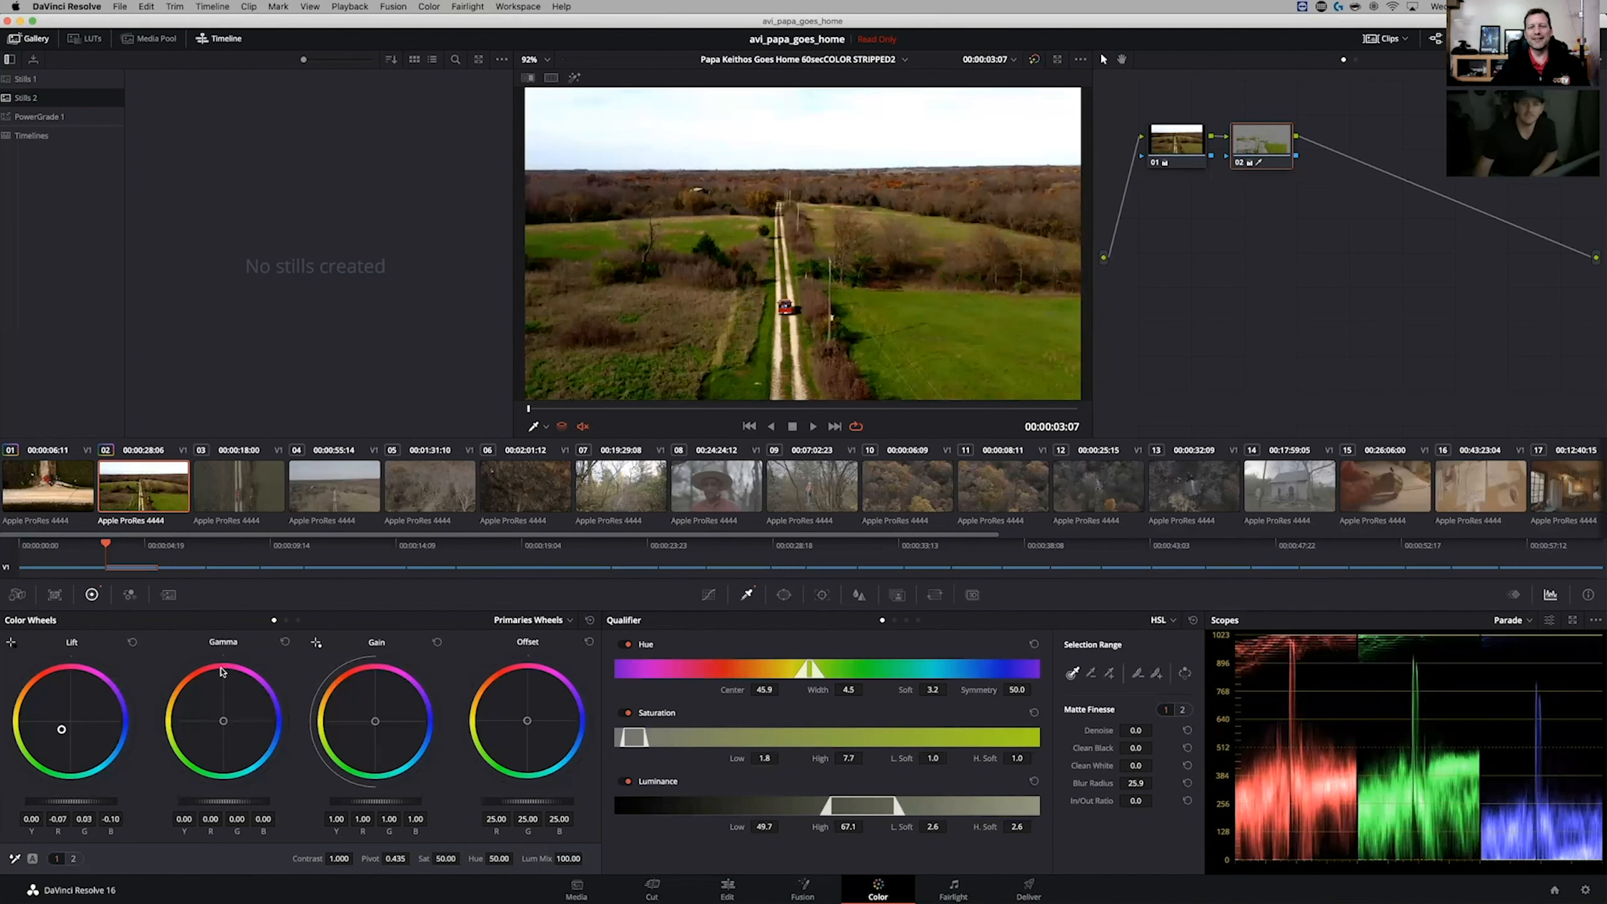
{"action": "left_click", "coordinate": [1239, 163]}
{"action": "left_click", "coordinate": [1238, 162]}
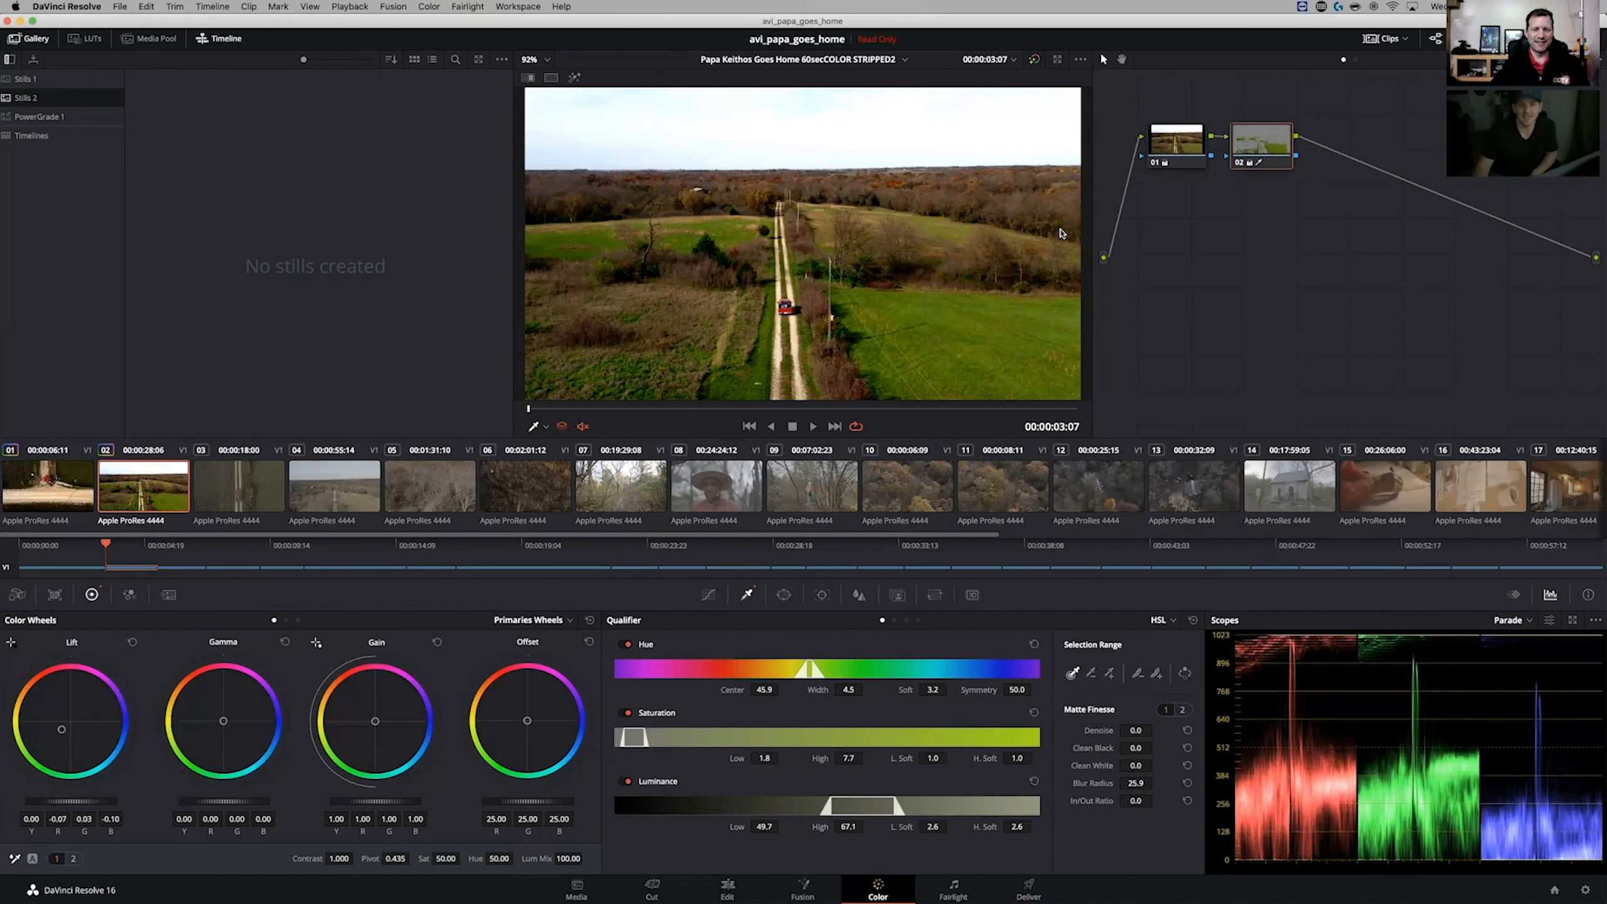
{"action": "left_click_drag", "start_coordinate": [62, 729], "coordinate": [110, 581]}
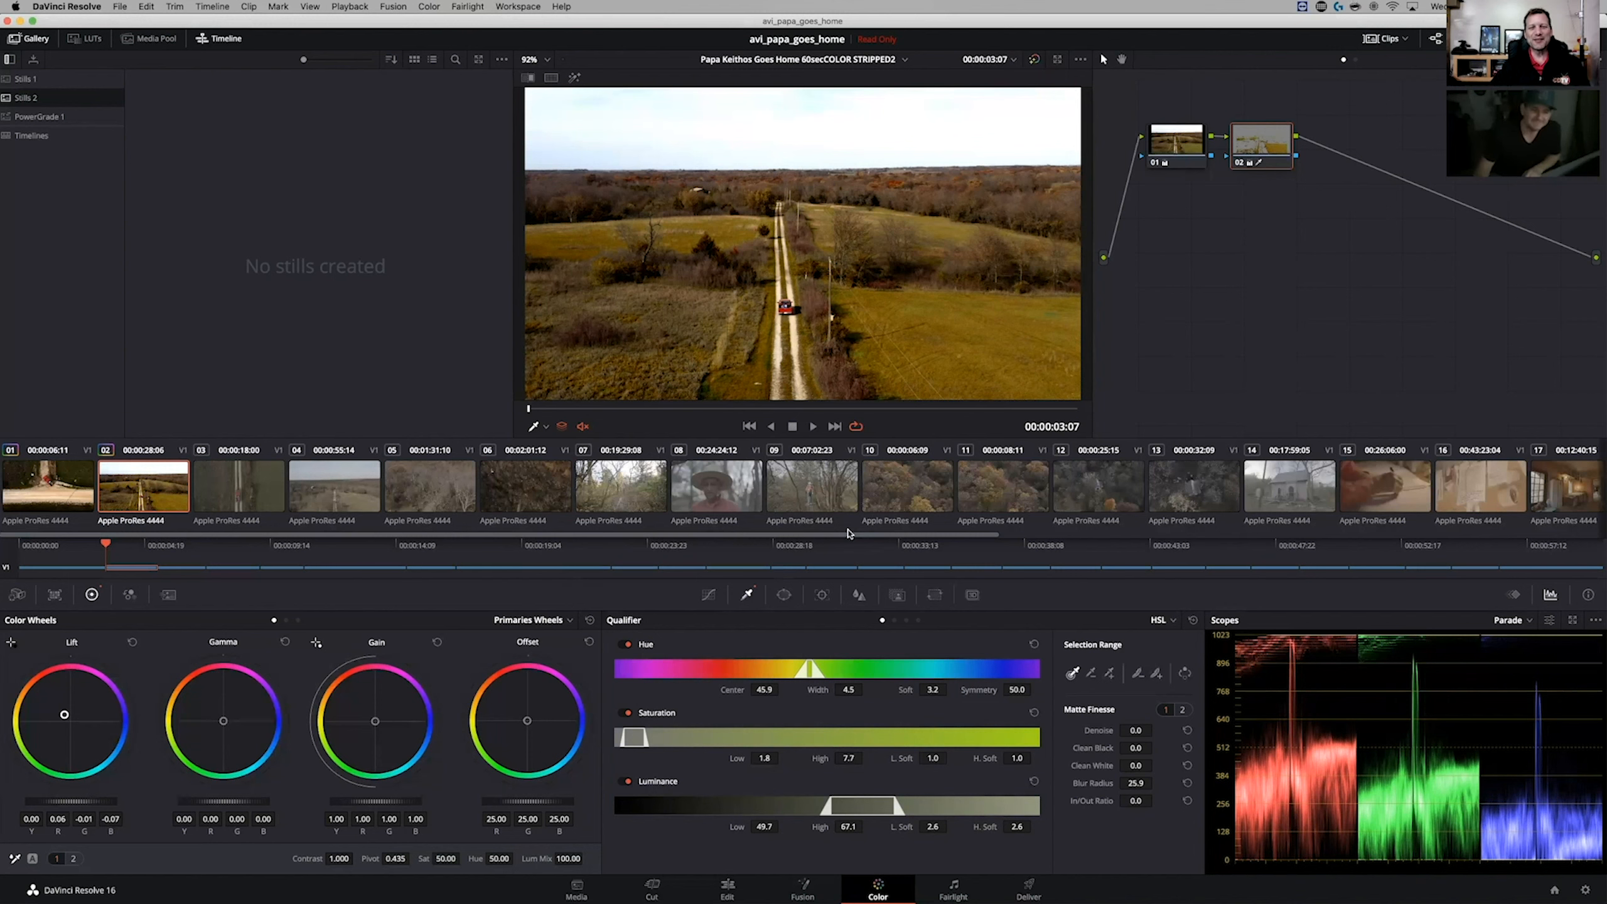
{"action": "left_click", "coordinate": [132, 643]}
- Push node 02's Lift toward green with R -0.08, G 0.03, B -0.11, and play part of clip 02
{"action": "left_click_drag", "start_coordinate": [67, 727], "coordinate": [61, 729]}
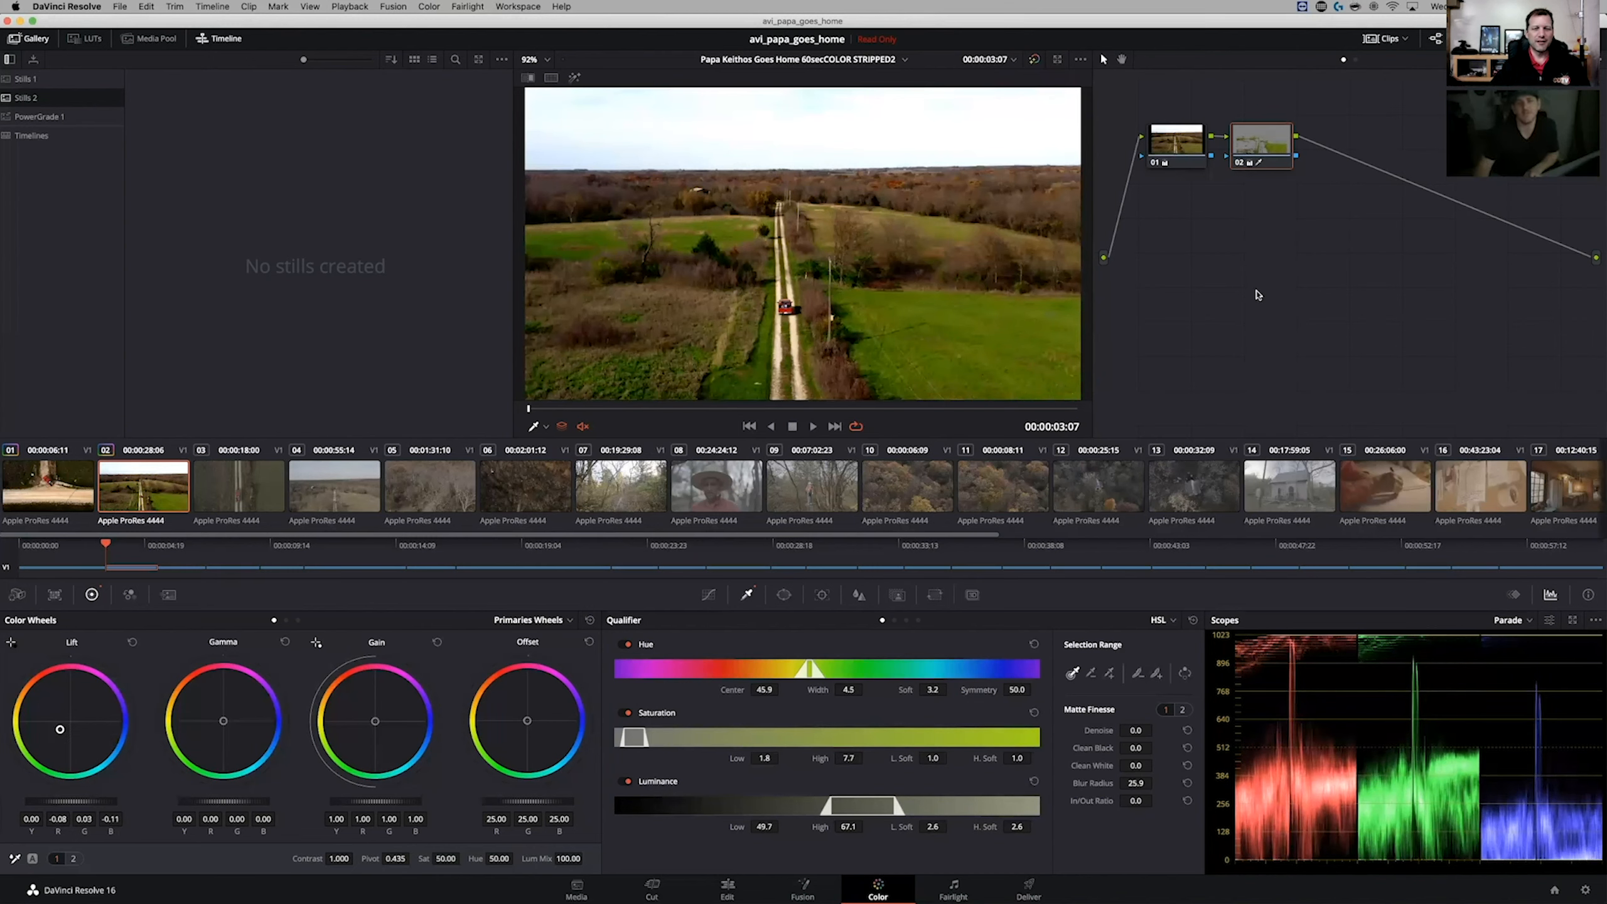
{"action": "key", "text": "space"}
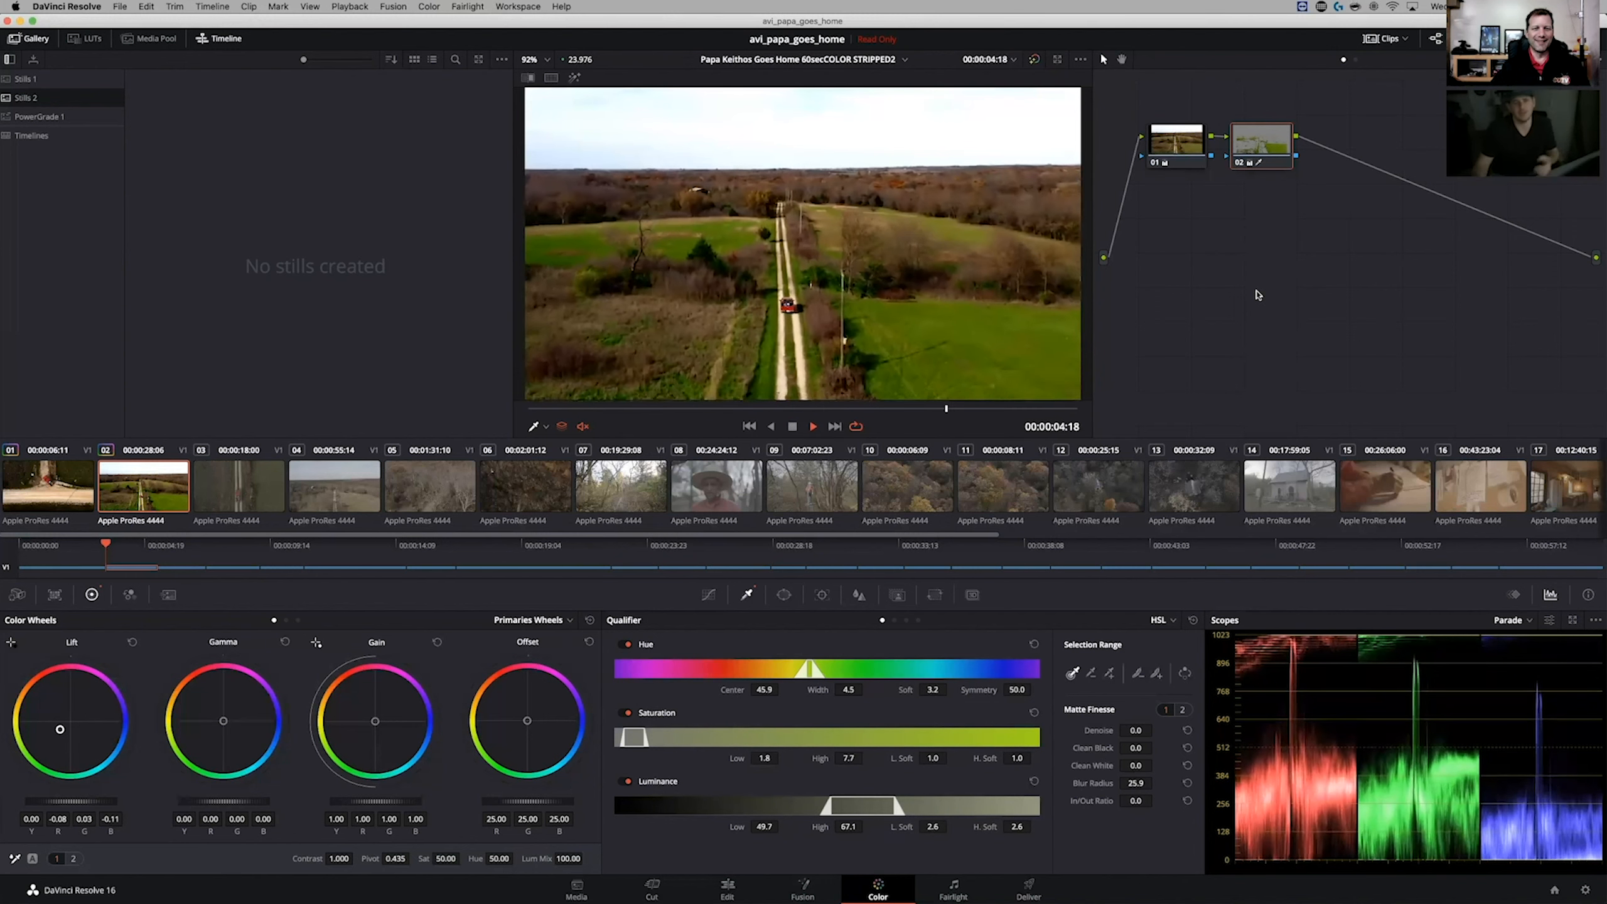
{"action": "key", "text": "space"}
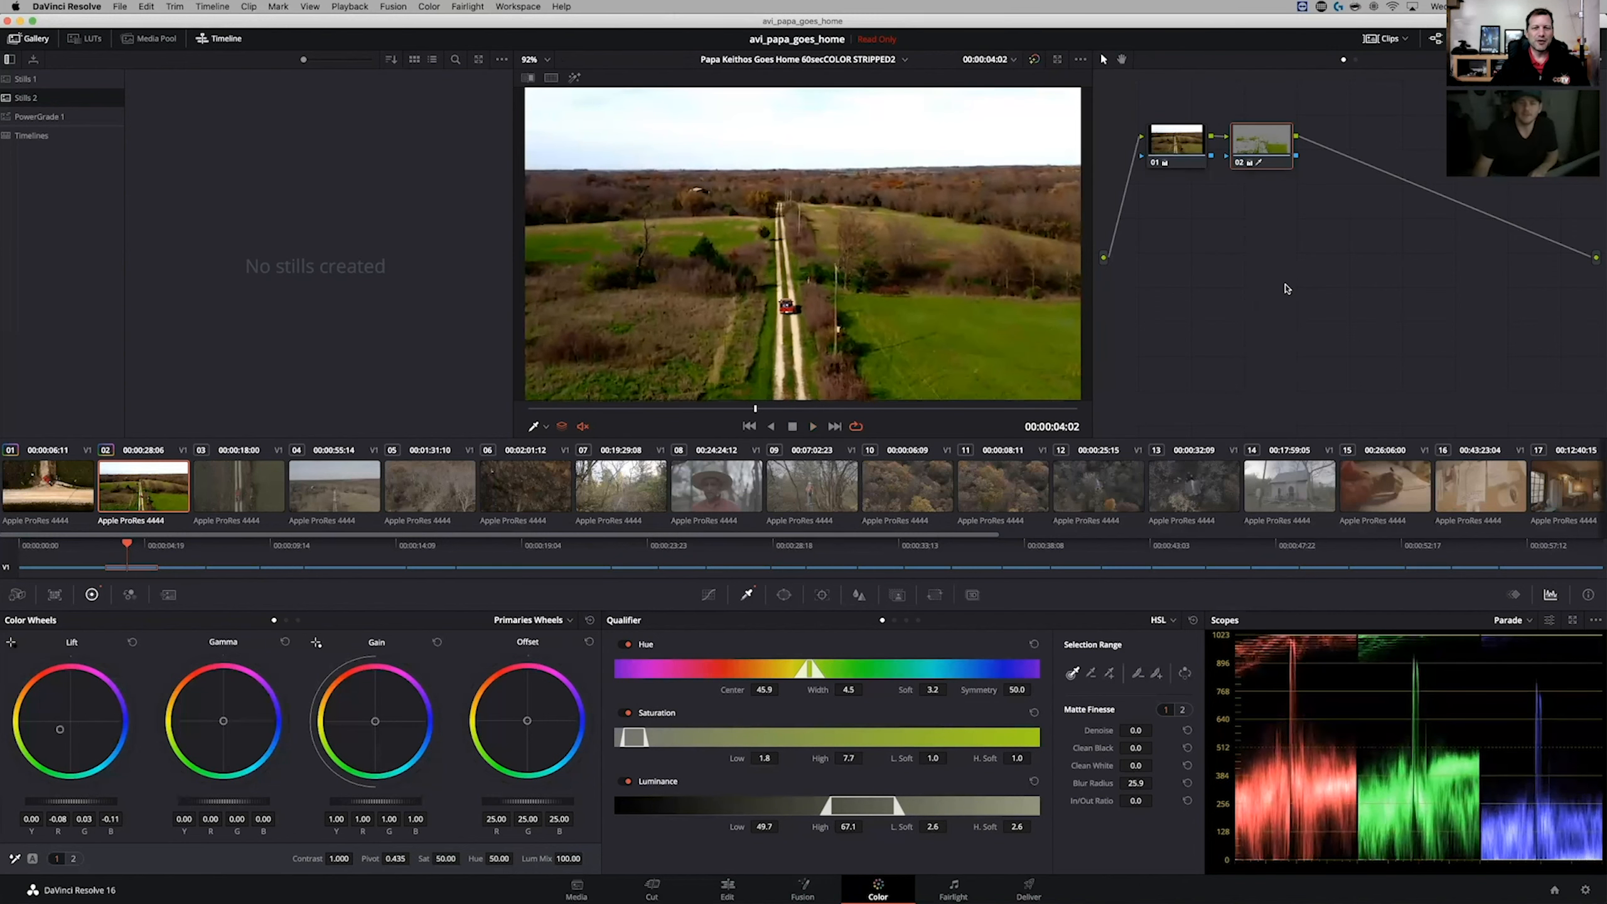
- Add a serial node after node 02 and sample the whole sky on it with the Qualifier
{"action": "key", "text": "alt+s"}
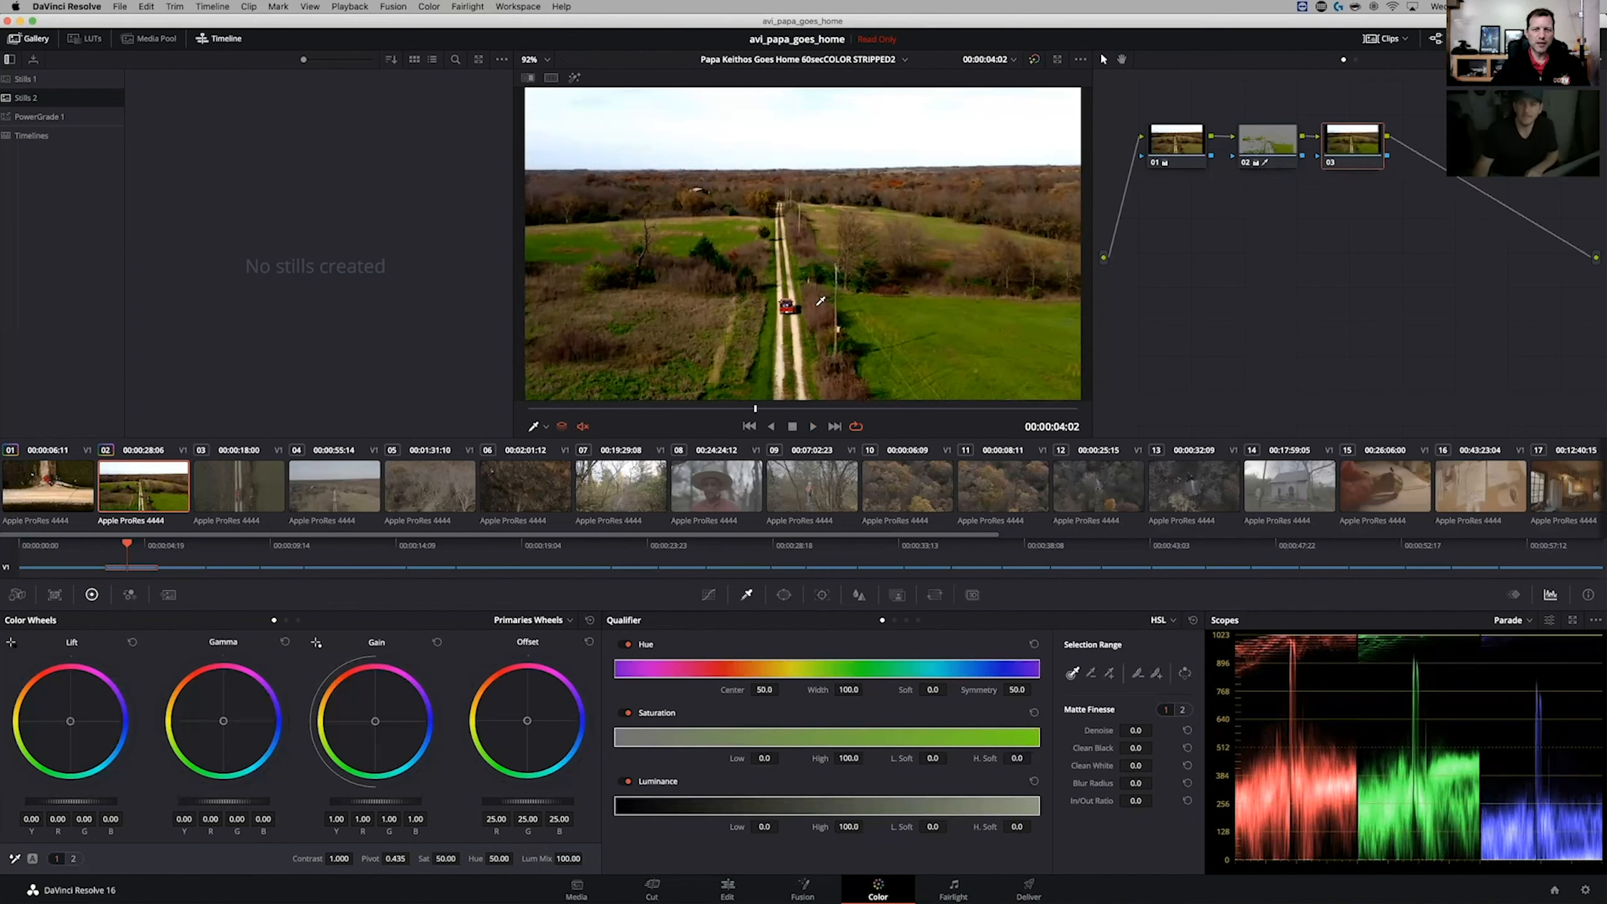
{"action": "left_click", "coordinate": [789, 305]}
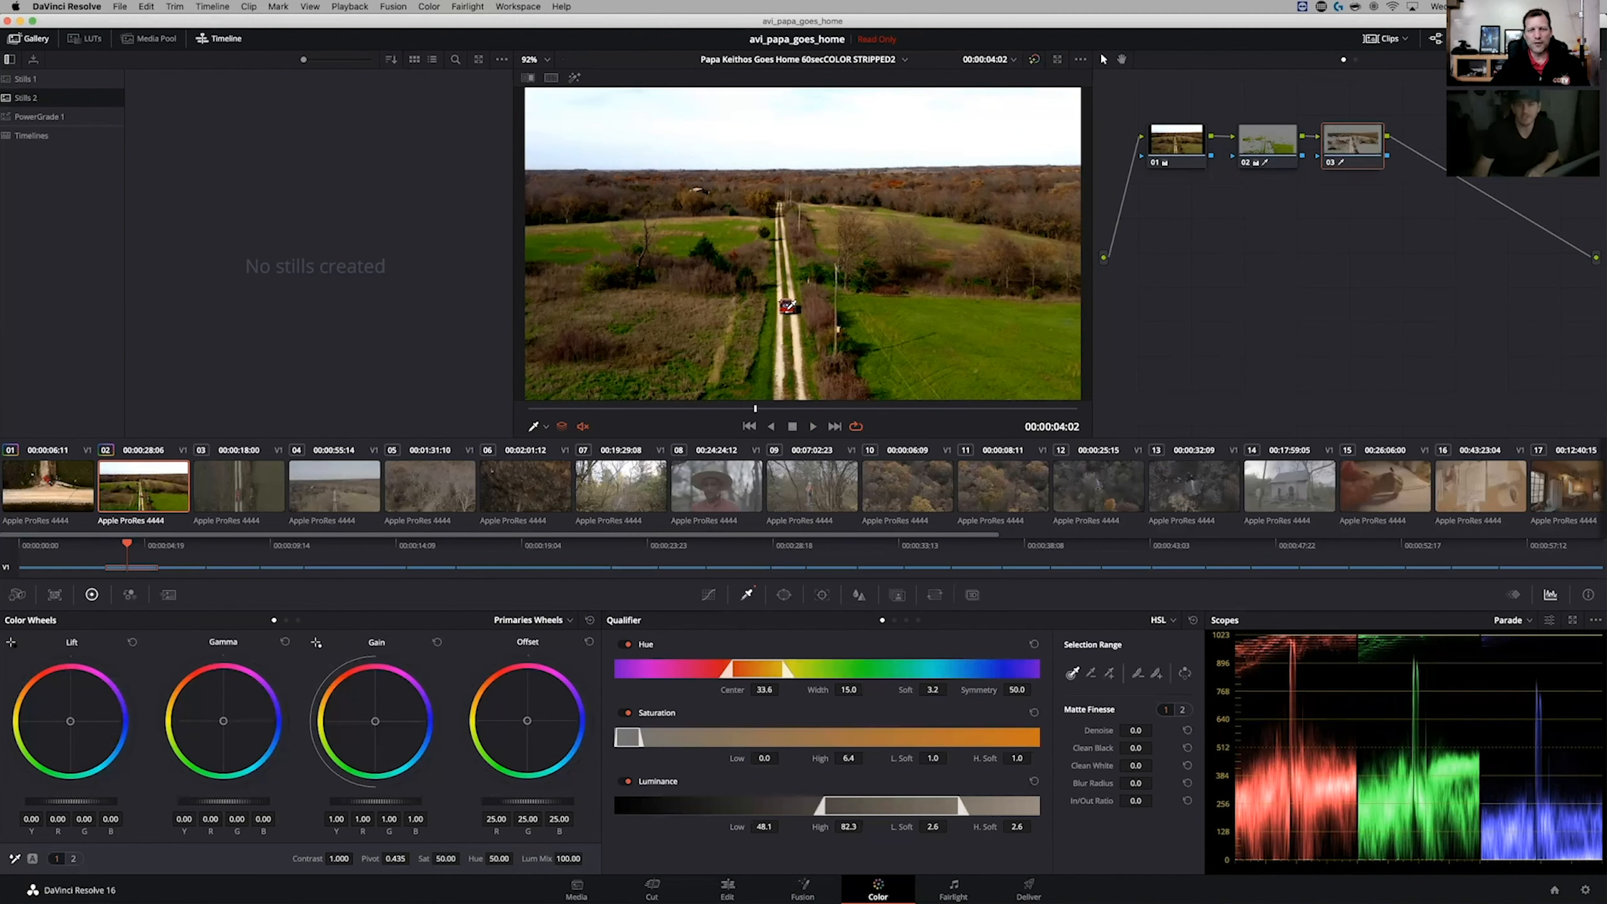
{"action": "left_click", "coordinate": [862, 116]}
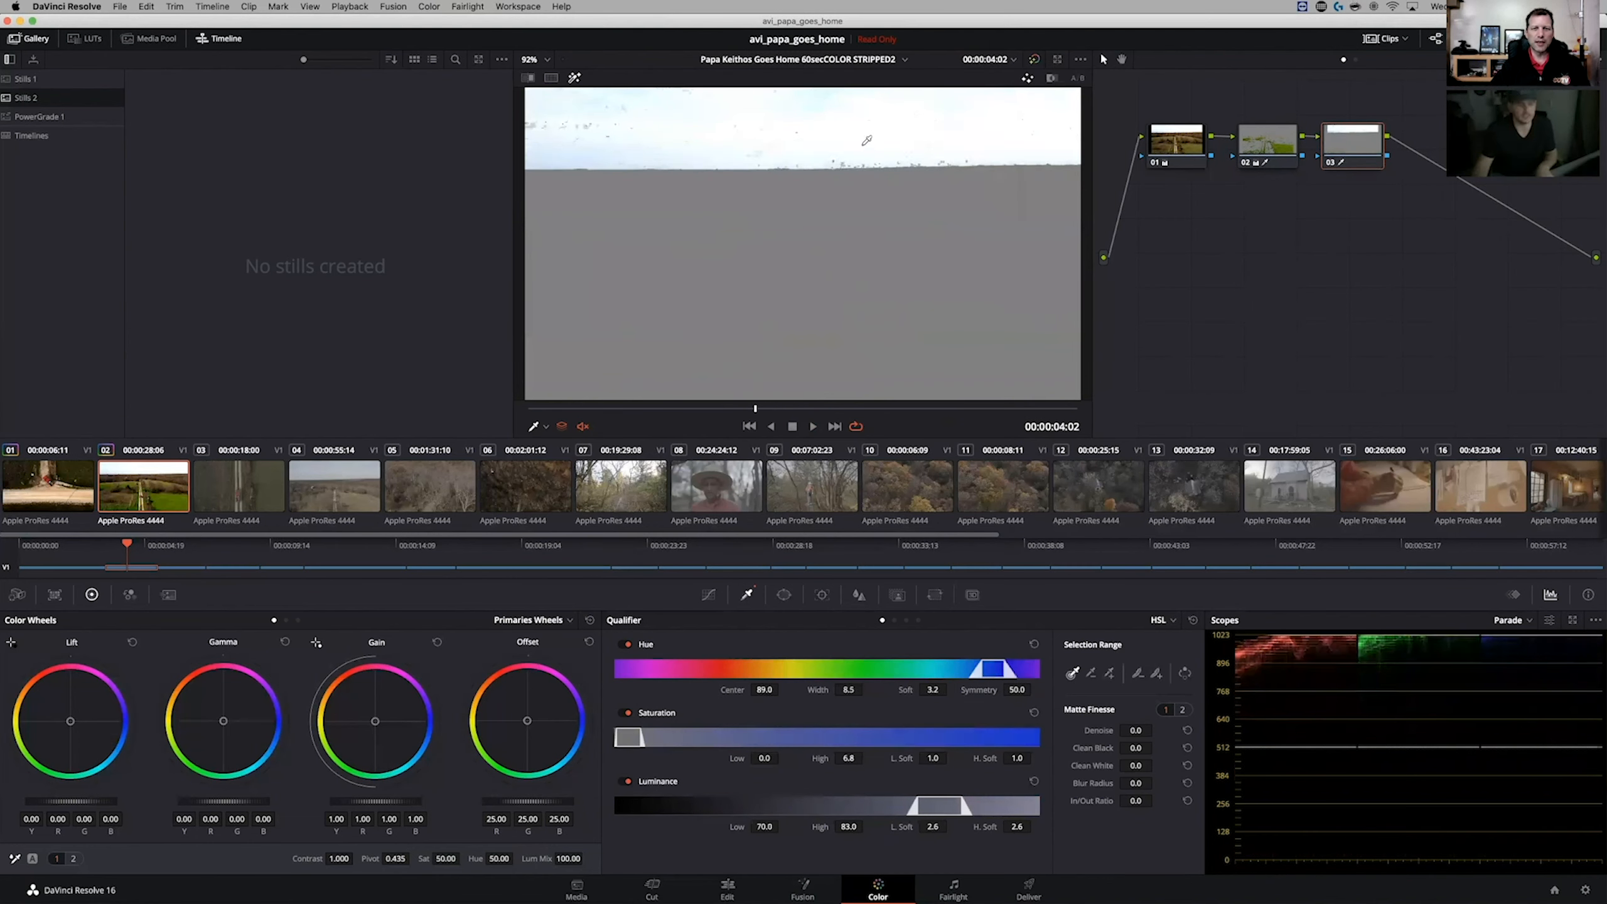
{"action": "left_click_drag", "start_coordinate": [944, 134], "coordinate": [829, 89]}
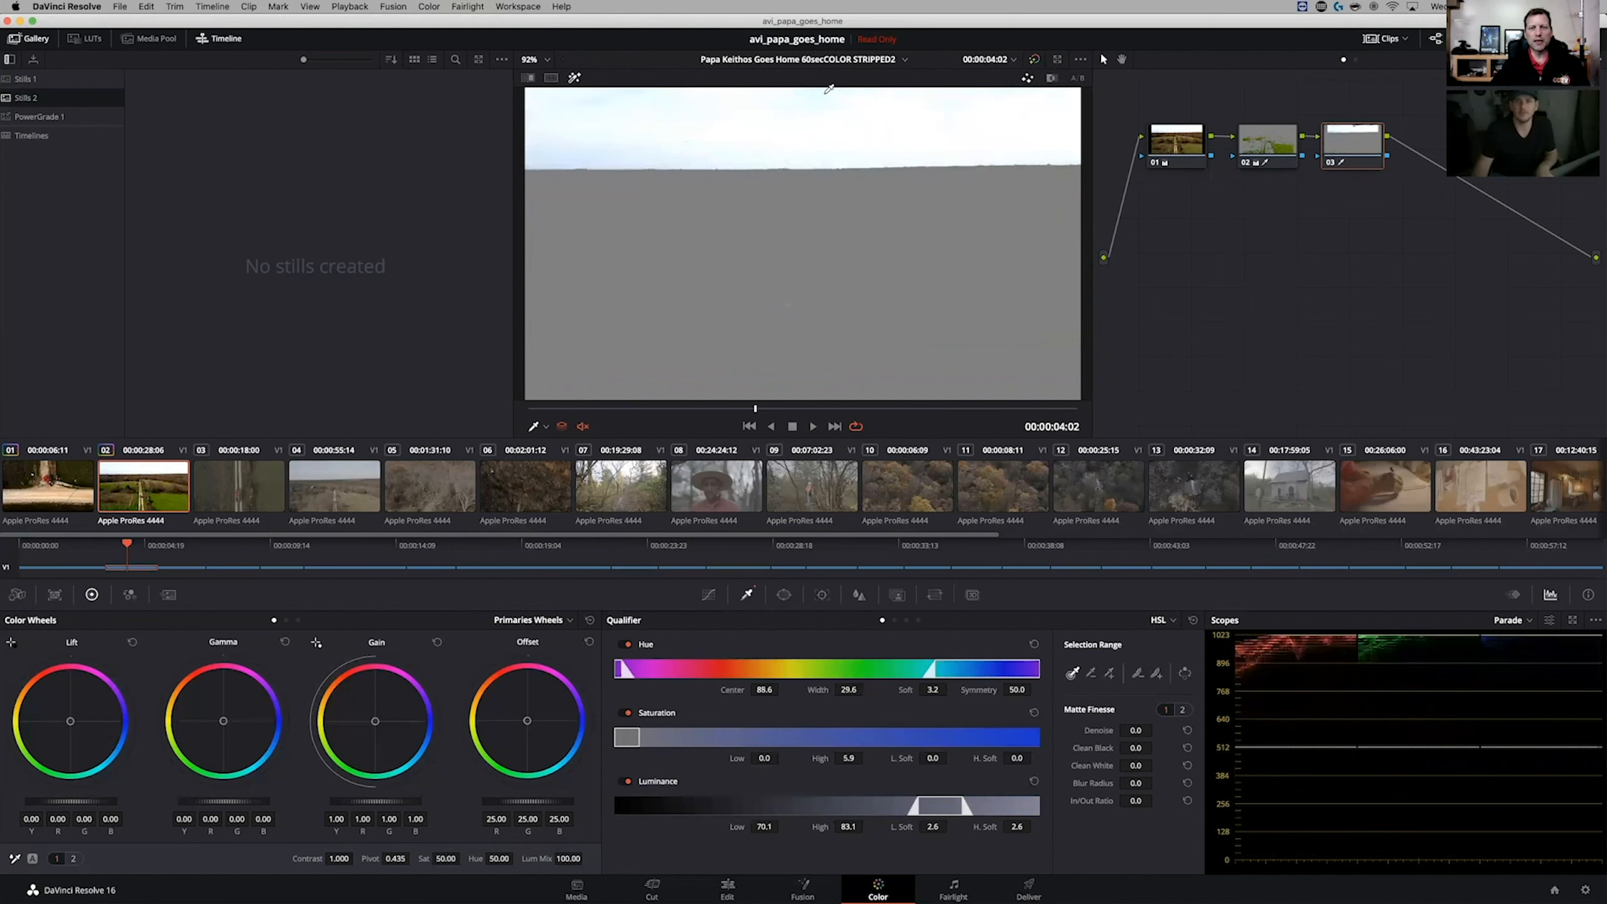
- Set the sky selection's Blur Radius to 39.7 and shift its Gain toward blue with R 0.85, G 1.03, B 1.16
{"action": "left_click_drag", "start_coordinate": [1136, 782], "coordinate": [1155, 783]}
{"action": "key", "text": "shift+h"}
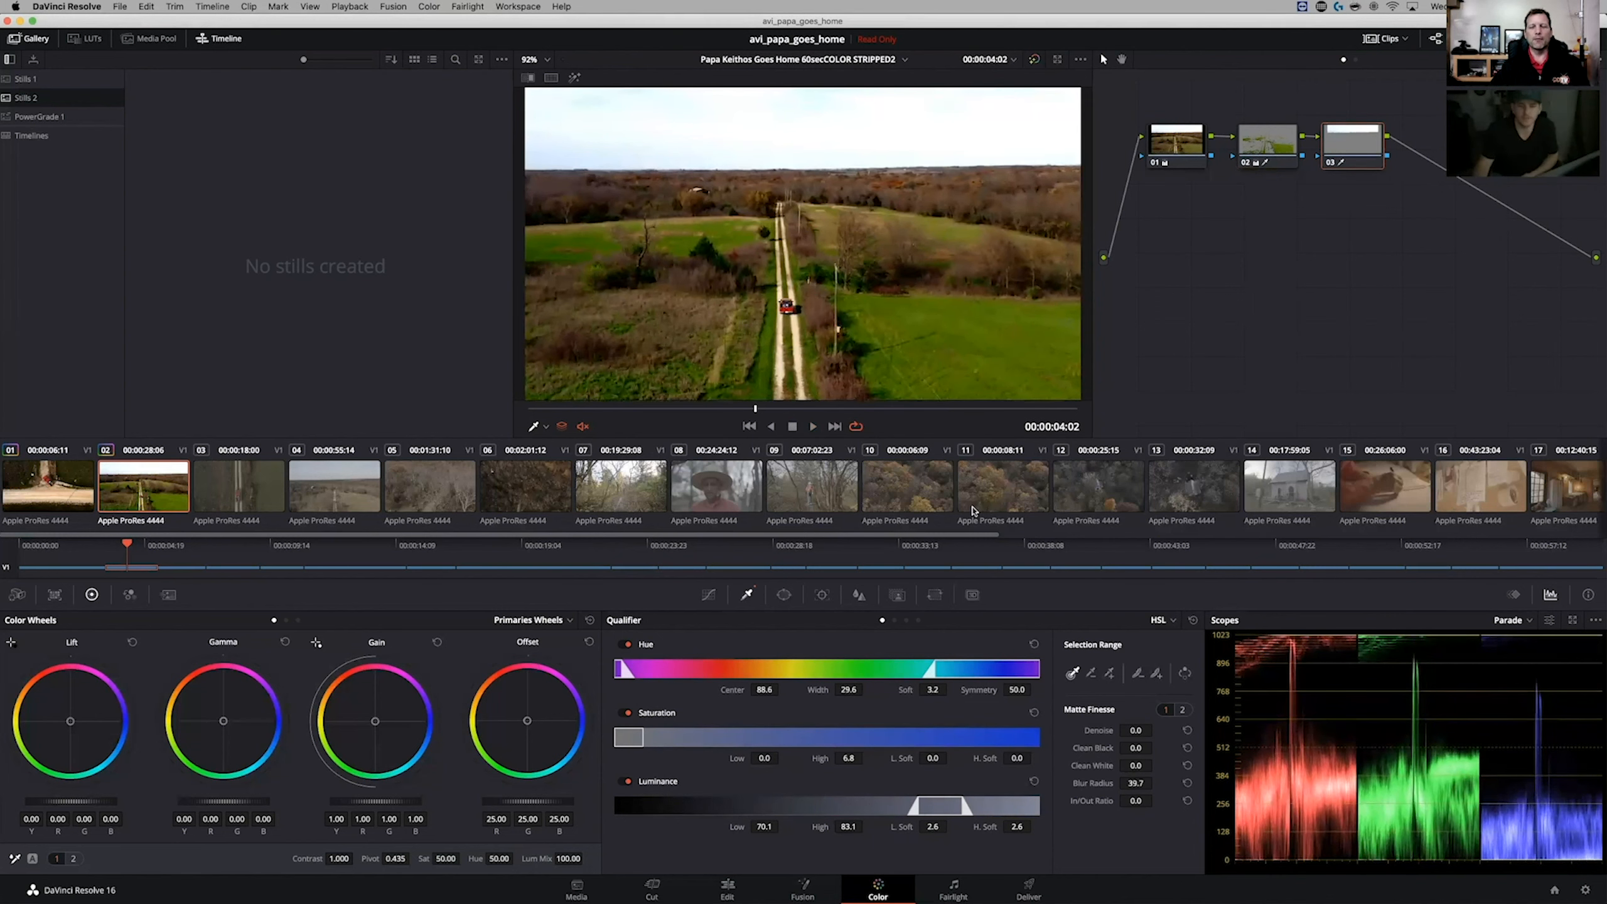
{"action": "left_click_drag", "start_coordinate": [375, 721], "coordinate": [500, 658]}
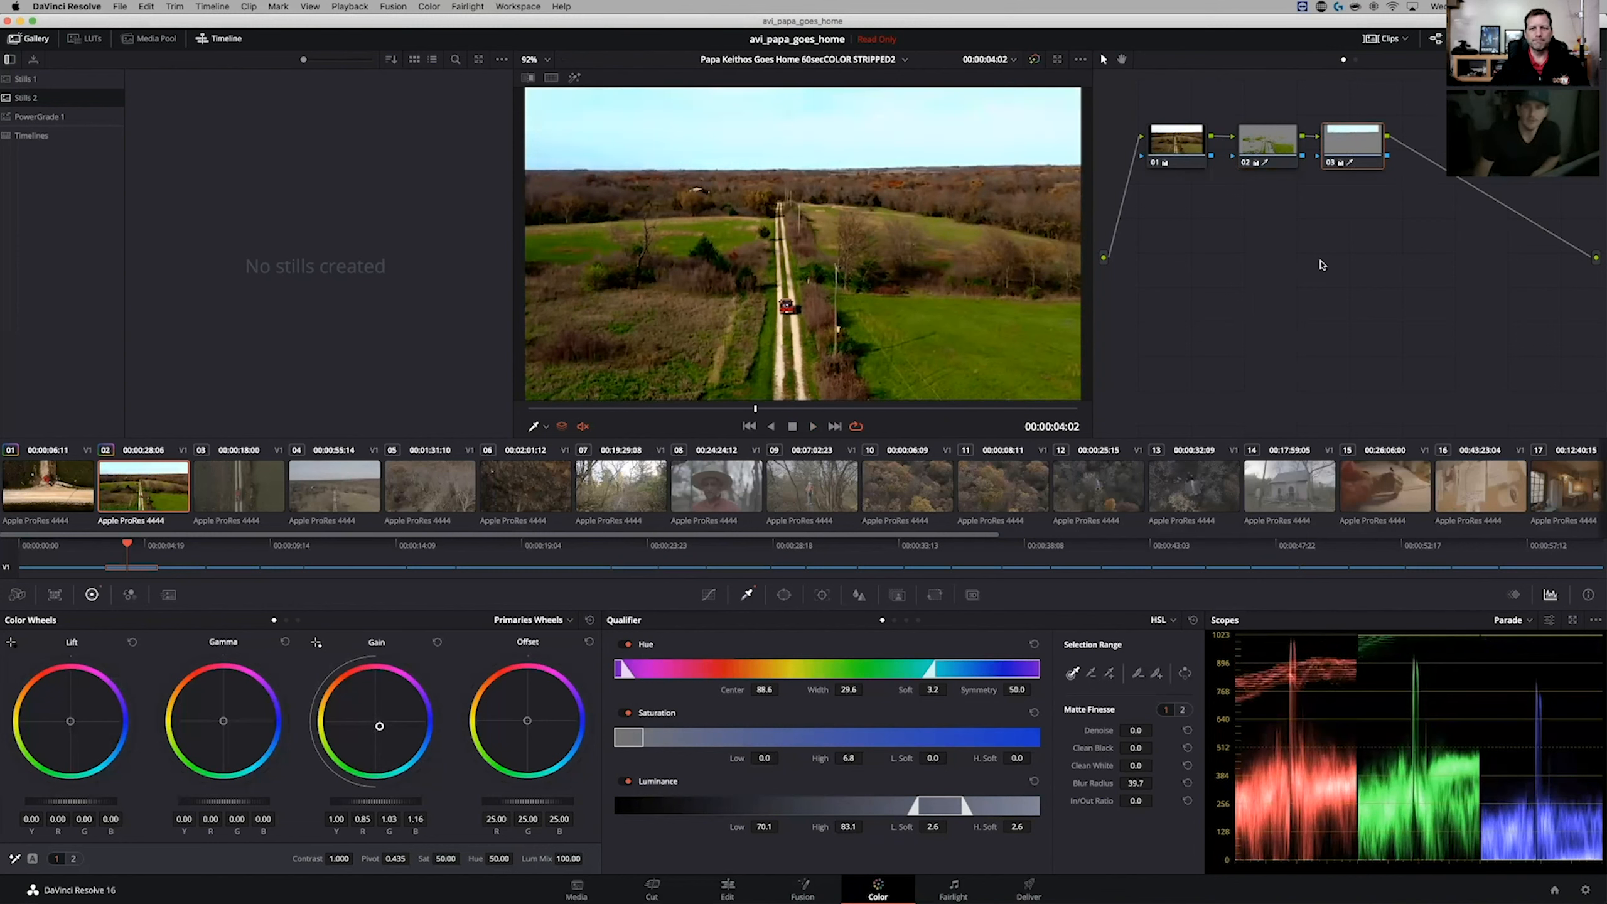
{"action": "left_click", "coordinate": [1329, 163]}
{"action": "left_click", "coordinate": [1330, 163]}
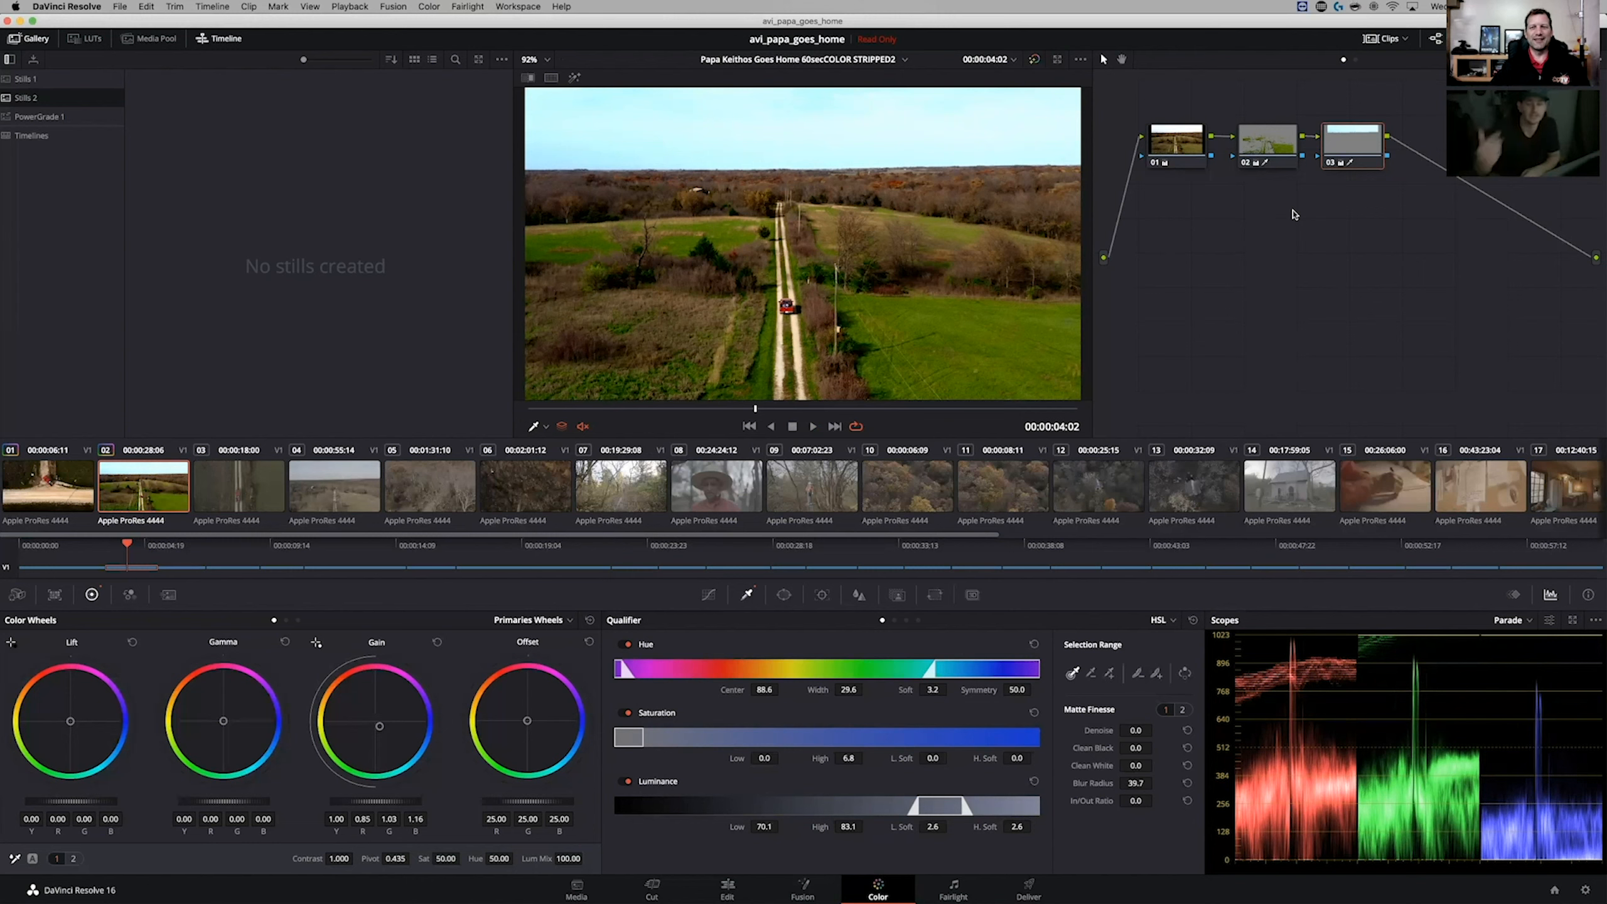
- Add a serial node after node 03 and draw a circle window around the truck, size about 56, softness 36
{"action": "key", "text": "alt+s"}
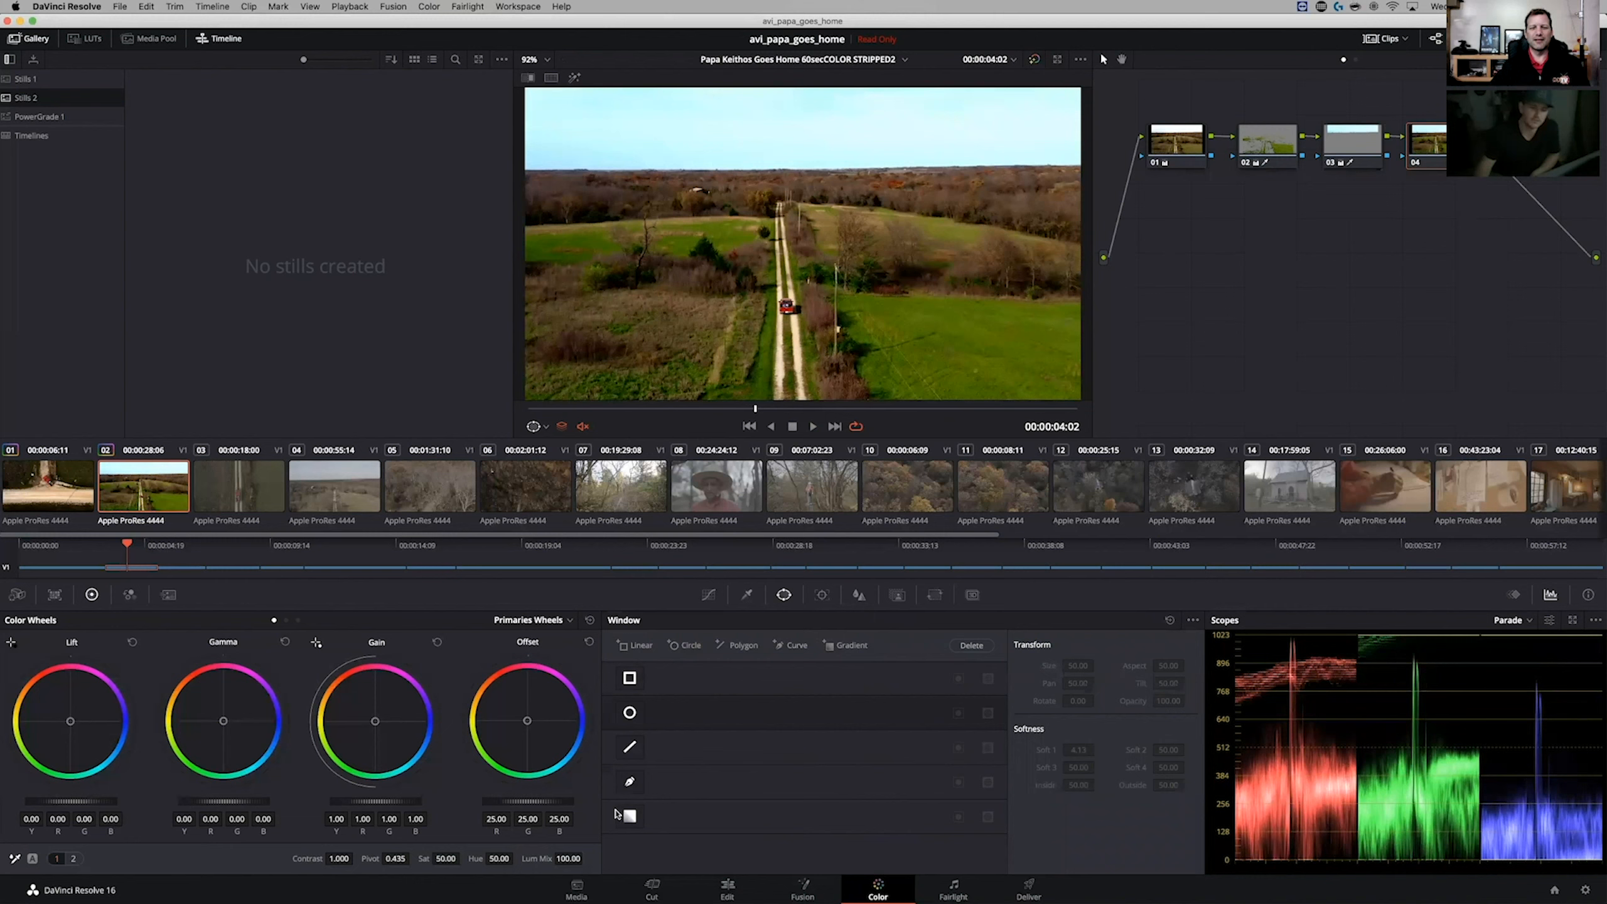
{"action": "left_click", "coordinate": [630, 710]}
{"action": "left_click_drag", "start_coordinate": [820, 226], "coordinate": [1070, 344]}
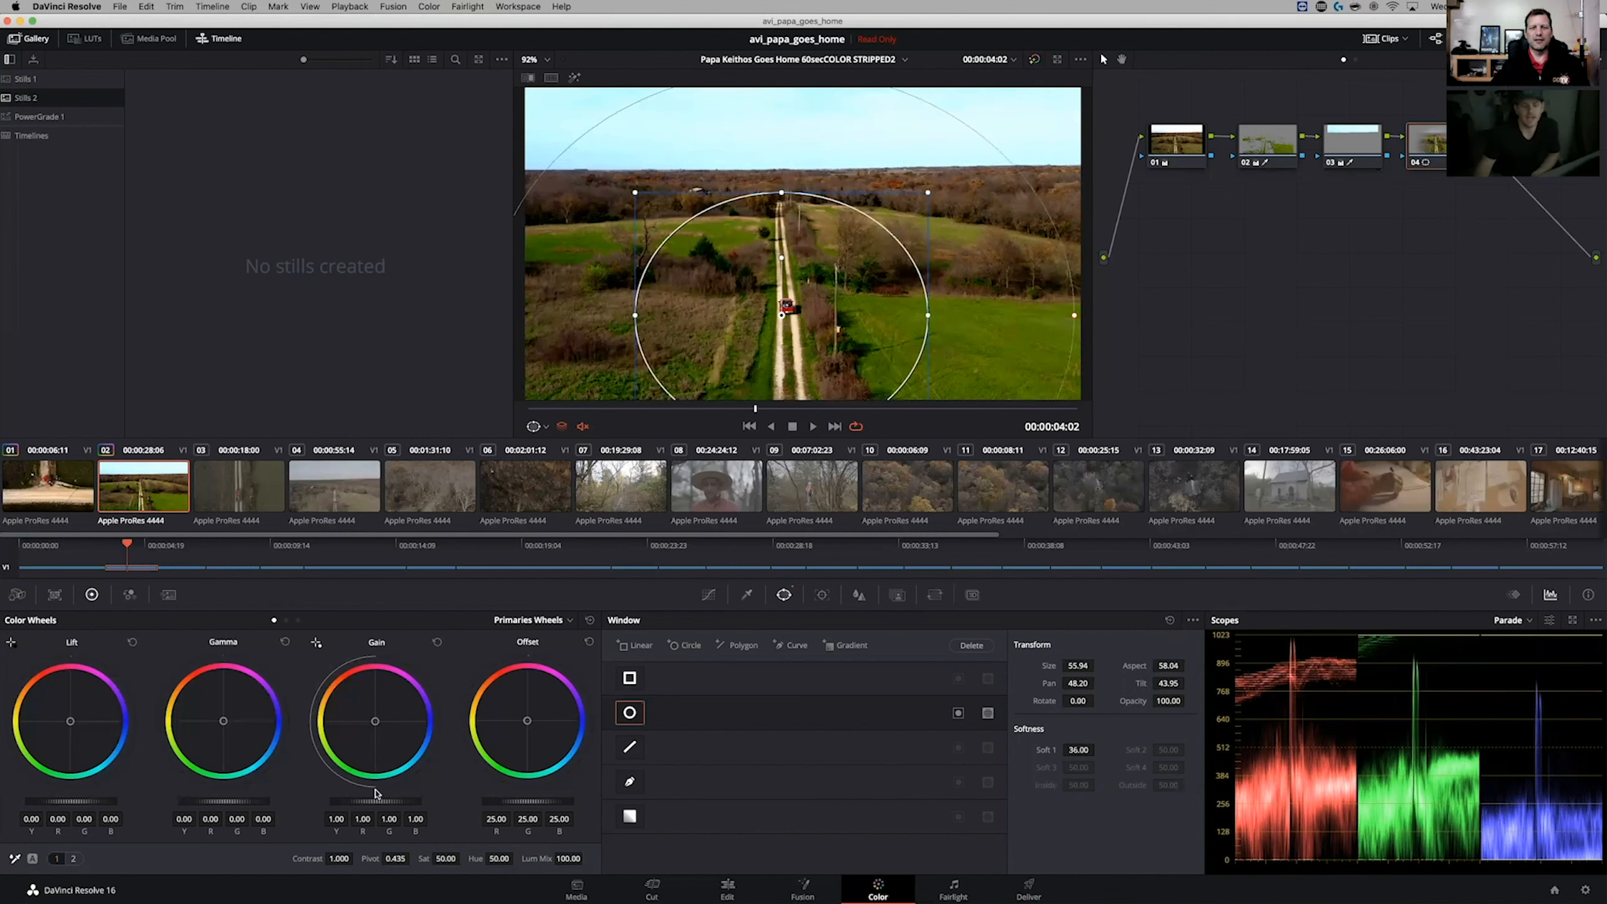
- Set node 04's Gain to 1.08 and move the circle window up to about Pan 48.5, Tilt 45.3
{"action": "left_click_drag", "start_coordinate": [376, 802], "coordinate": [403, 802]}
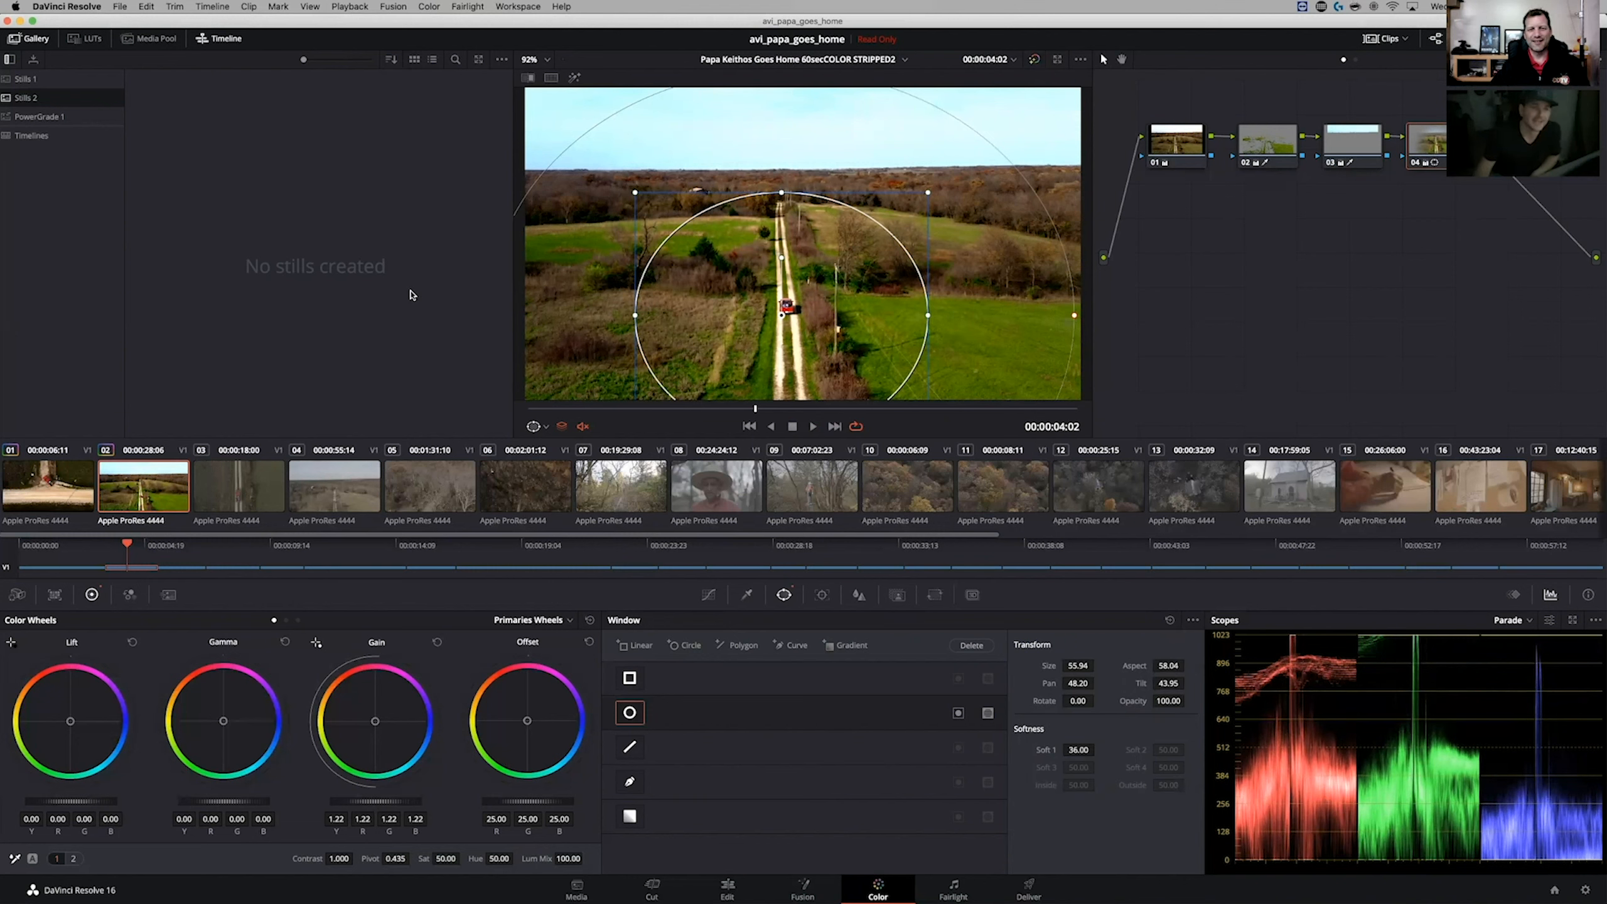
{"action": "left_click", "coordinate": [588, 619]}
{"action": "left_click_drag", "start_coordinate": [382, 802], "coordinate": [394, 802]}
{"action": "left_click_drag", "start_coordinate": [875, 332], "coordinate": [878, 316]}
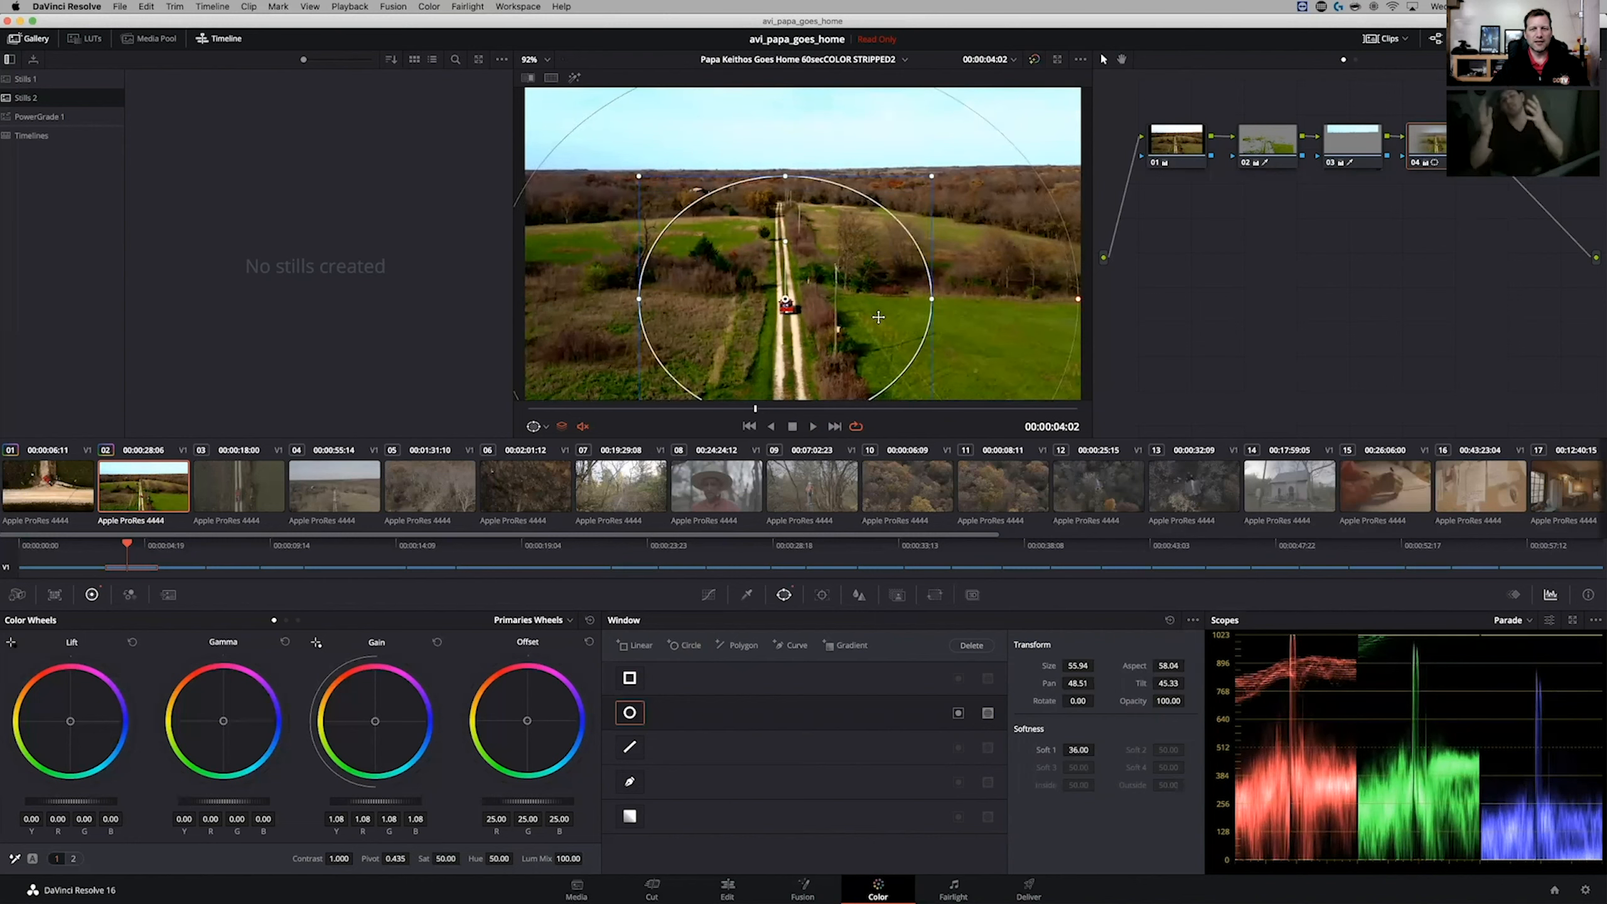
- Add an outside node to node 04, turn off Highlight, and lower the outside node's Gain to 0.82
{"action": "right_click", "coordinate": [1449, 143]}
{"action": "mouse_move", "coordinate": [1480, 202]}
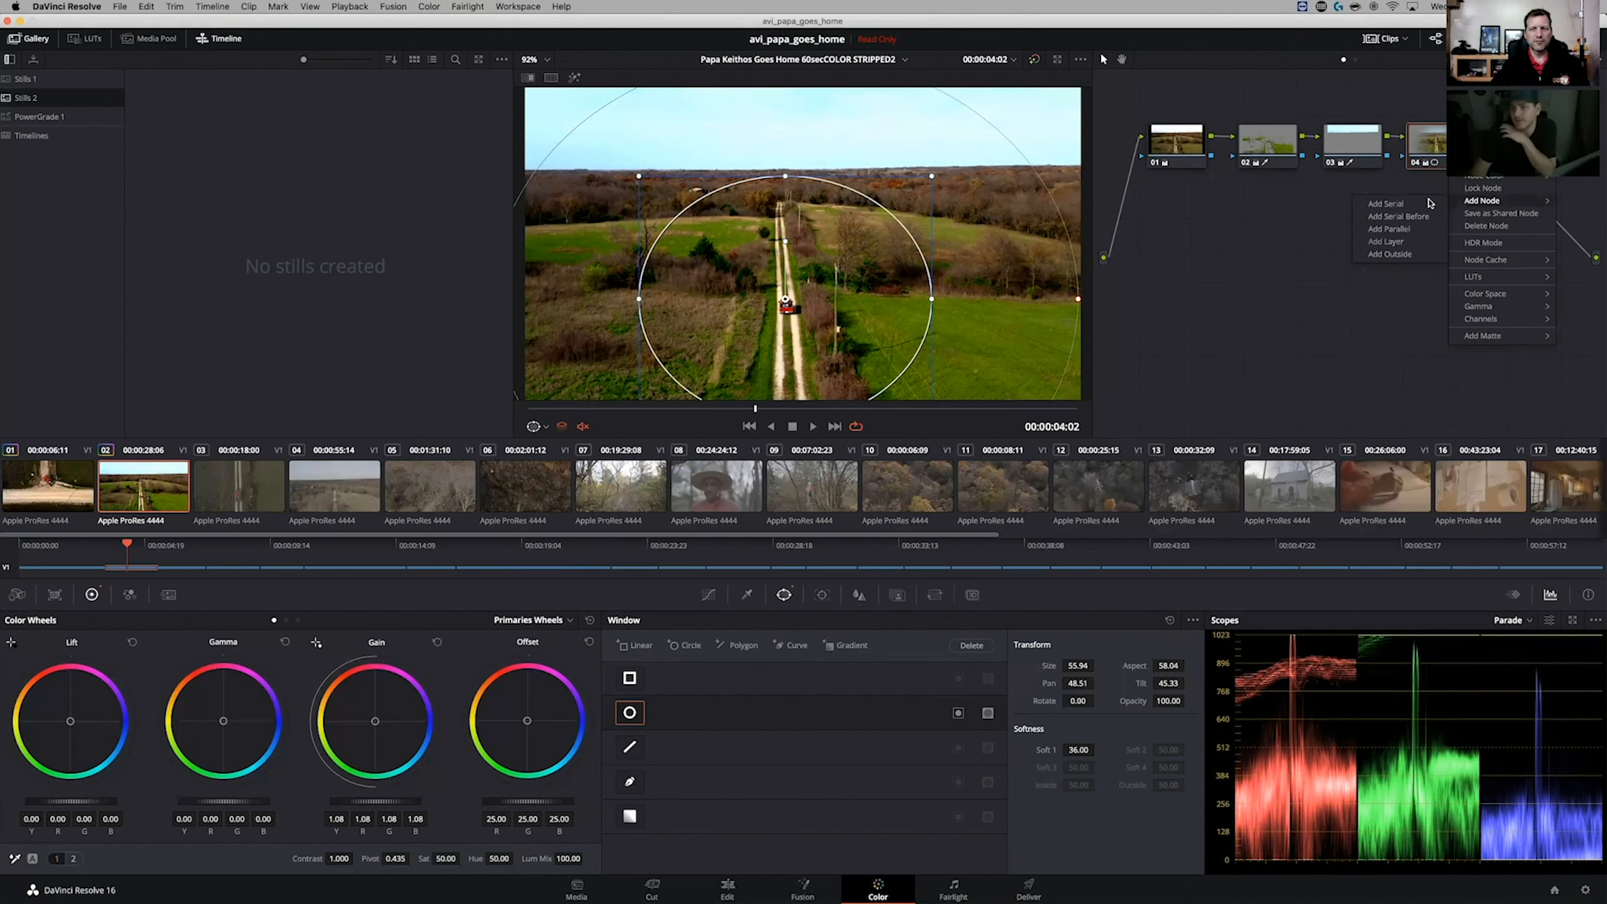
{"action": "left_click", "coordinate": [1398, 254]}
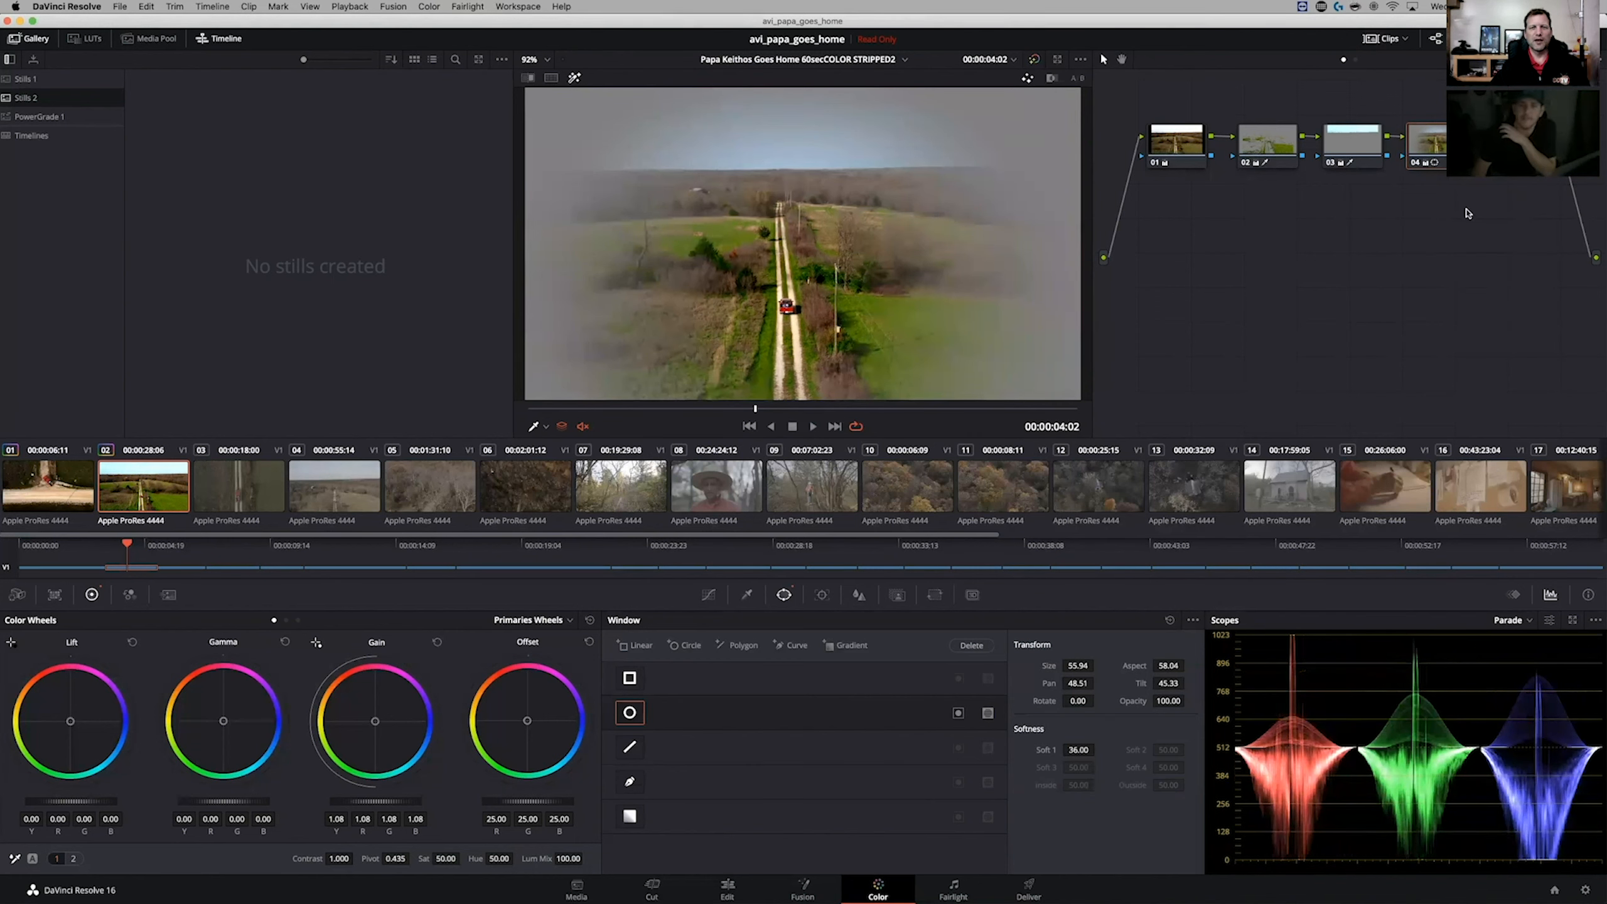
{"action": "left_click", "coordinate": [1521, 145]}
{"action": "left_click", "coordinate": [573, 78]}
{"action": "left_click_drag", "start_coordinate": [377, 801], "coordinate": [340, 802]}
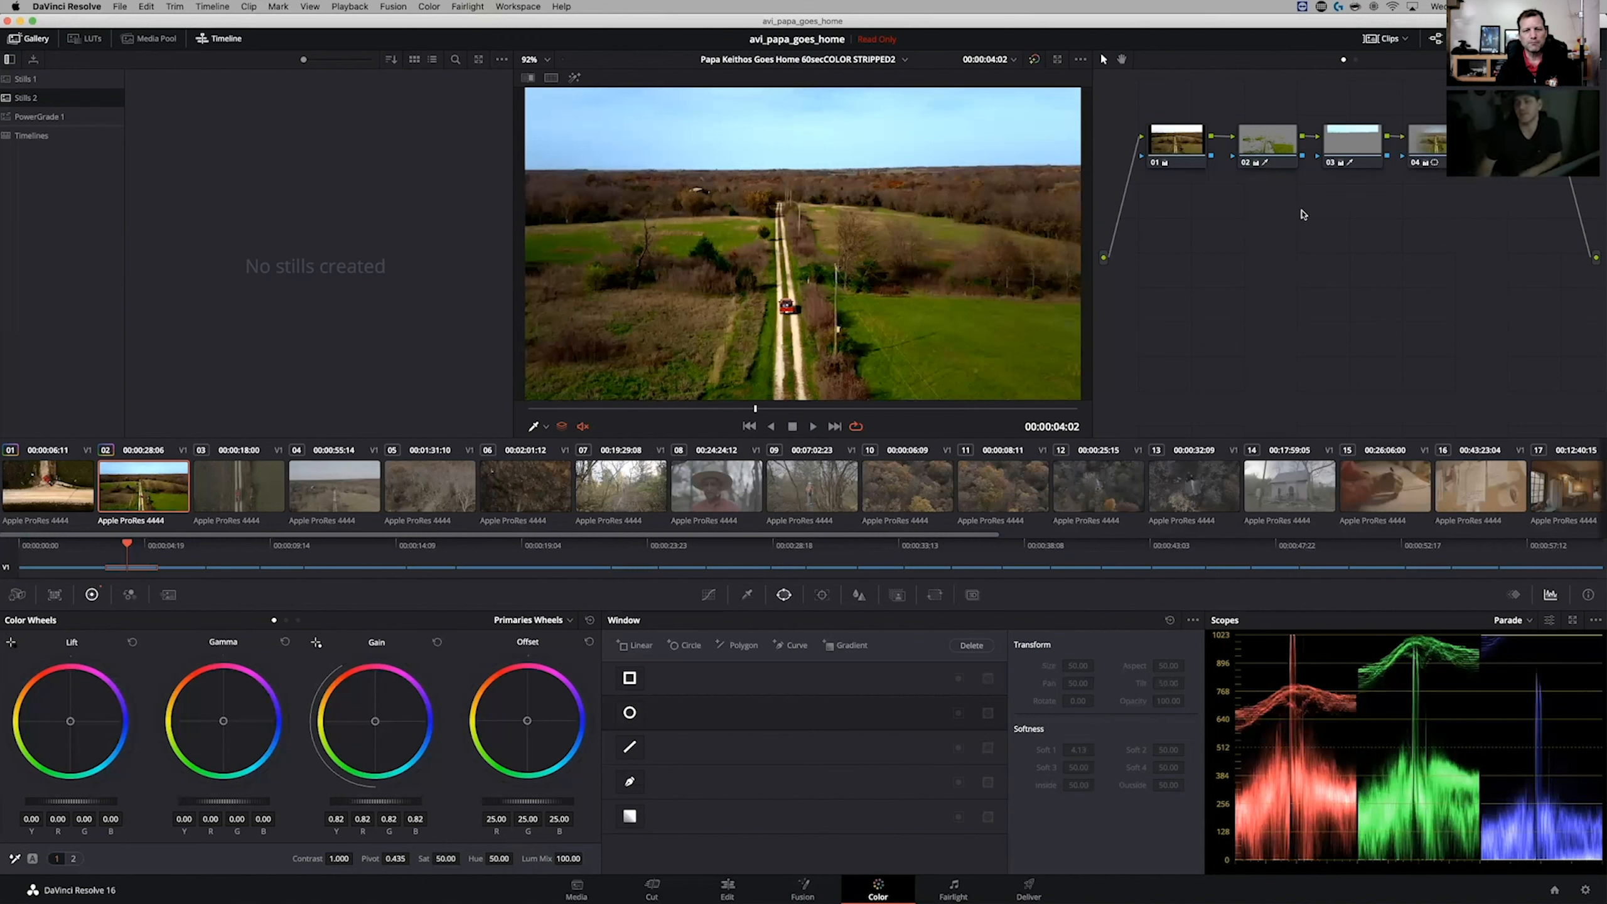
- Label node 02 "grass" and node 03 "sky"
{"action": "left_click", "coordinate": [1273, 148]}
{"action": "right_click", "coordinate": [1273, 147]}
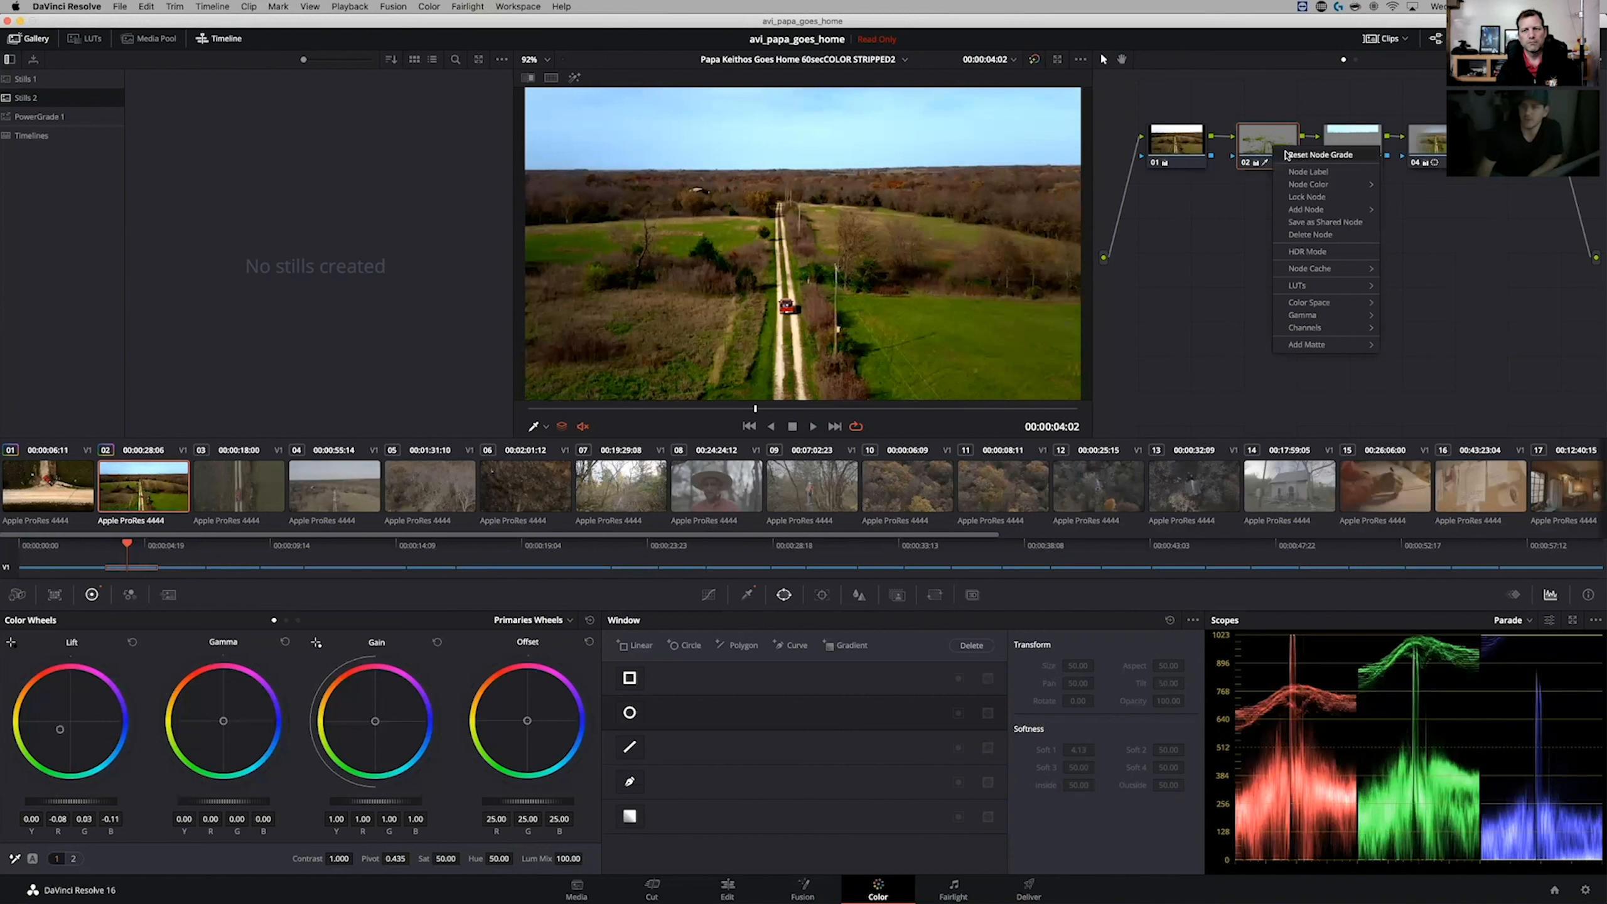
{"action": "left_click", "coordinate": [1357, 171]}
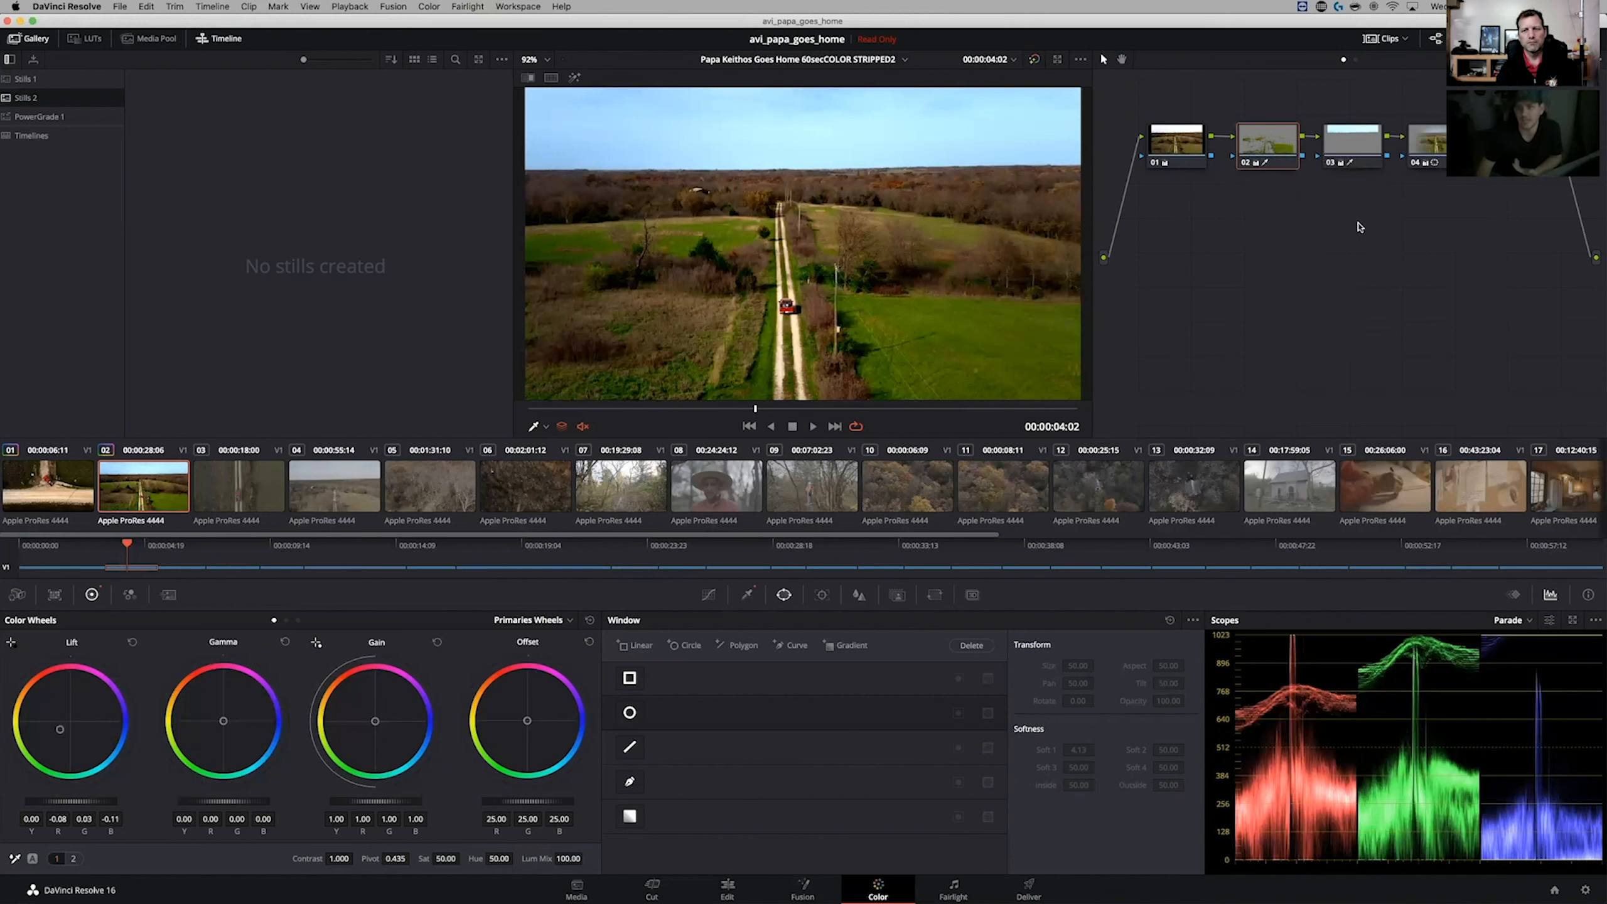
{"action": "type", "text": "grass"}
{"action": "right_click", "coordinate": [1349, 133]}
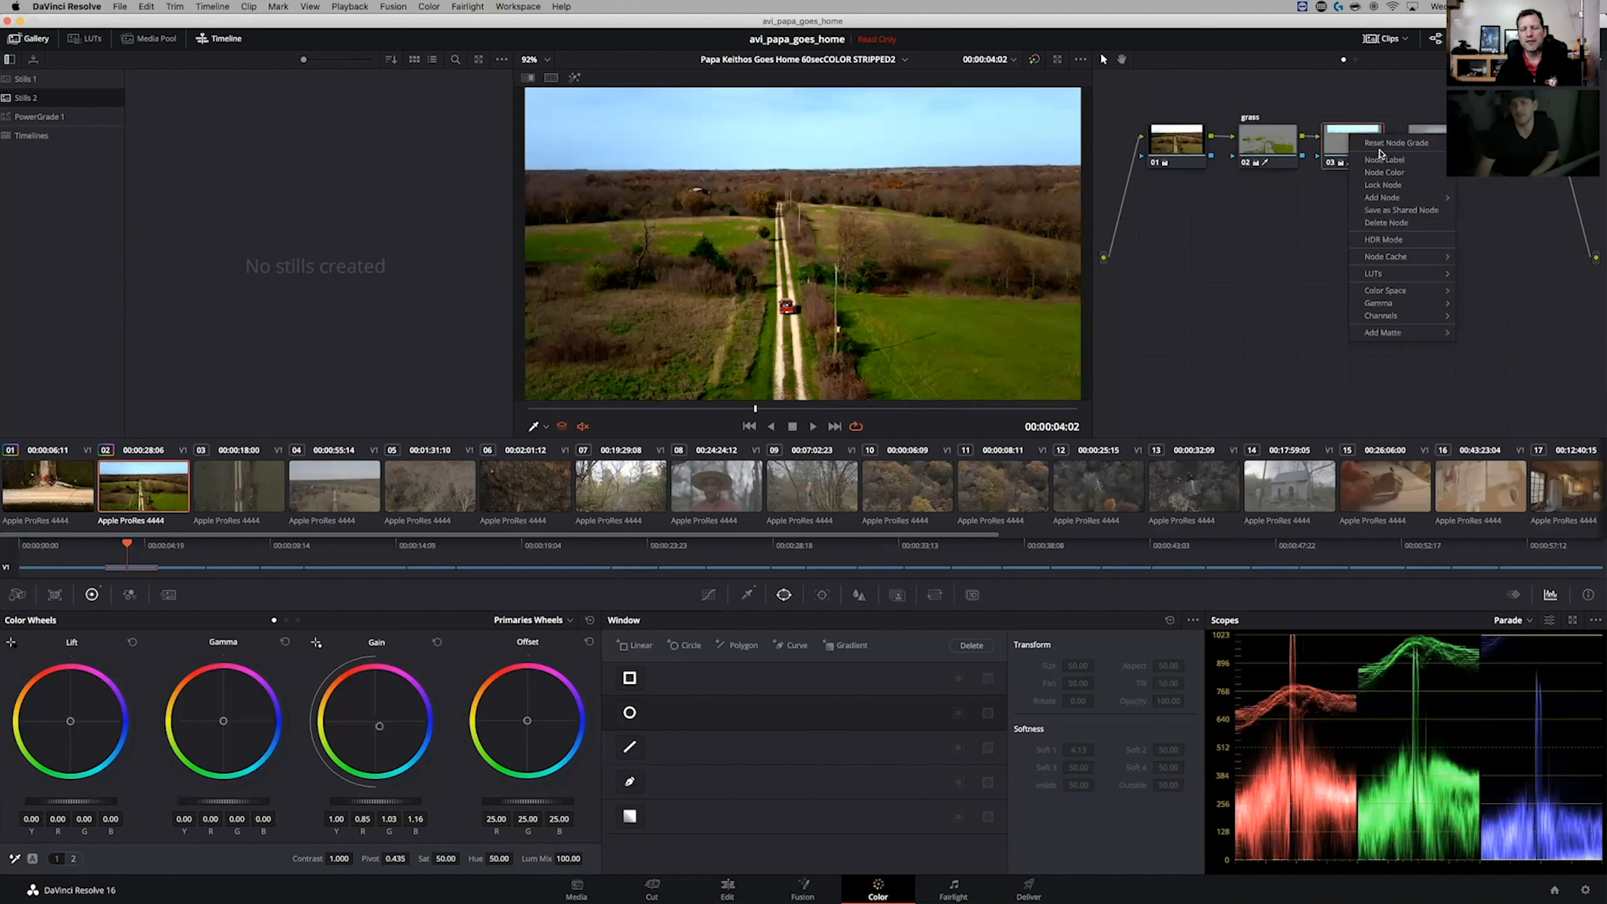
{"action": "left_click", "coordinate": [1380, 157]}
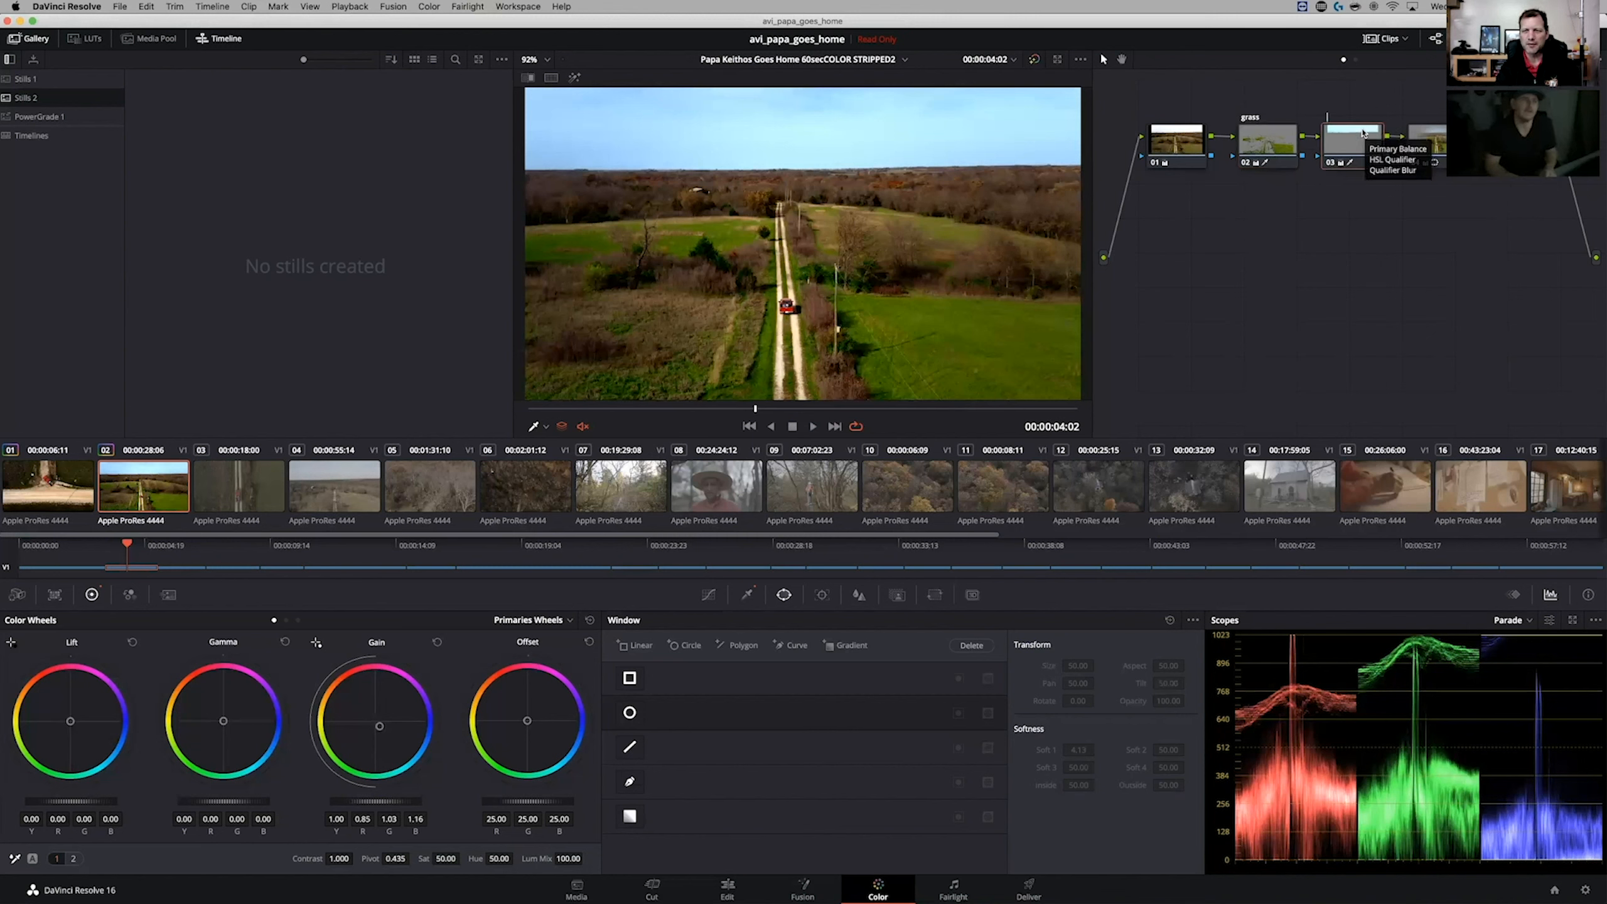
{"action": "type", "text": "sky"}
{"action": "key", "text": "Return"}
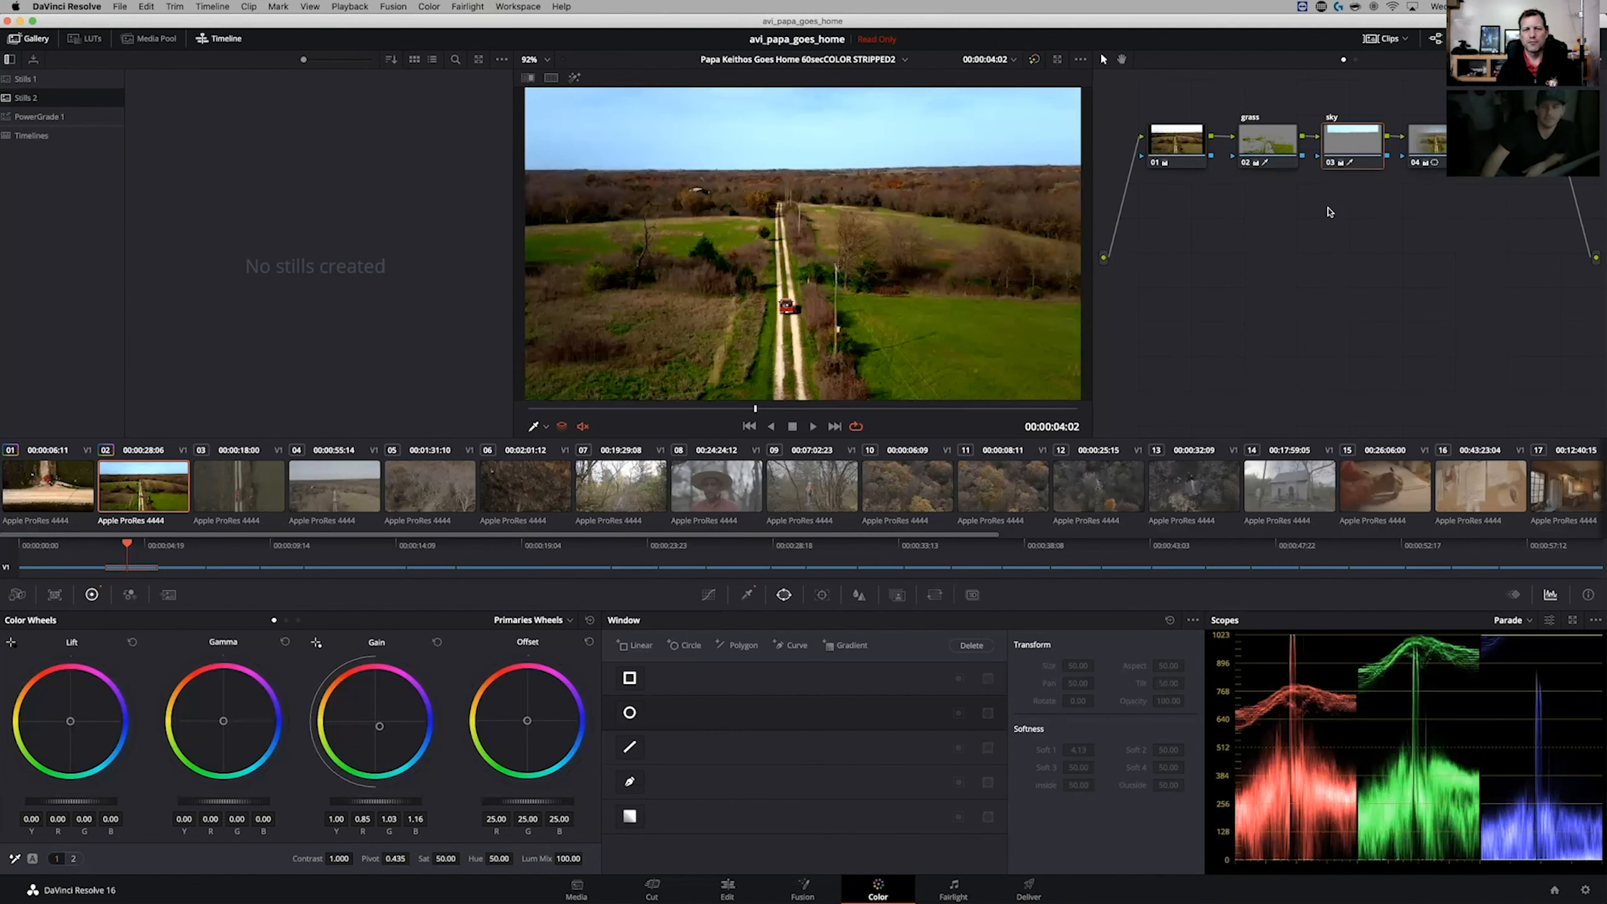
- Select clip 08, set node 01 to Lift -0.09, Gamma -0.04, Gain about 1.52 and Saturation 77.77, and compare with the ungraded shot
{"action": "scroll", "coordinate": [794, 485], "scroll_direction": "right", "scroll_amount": 10}
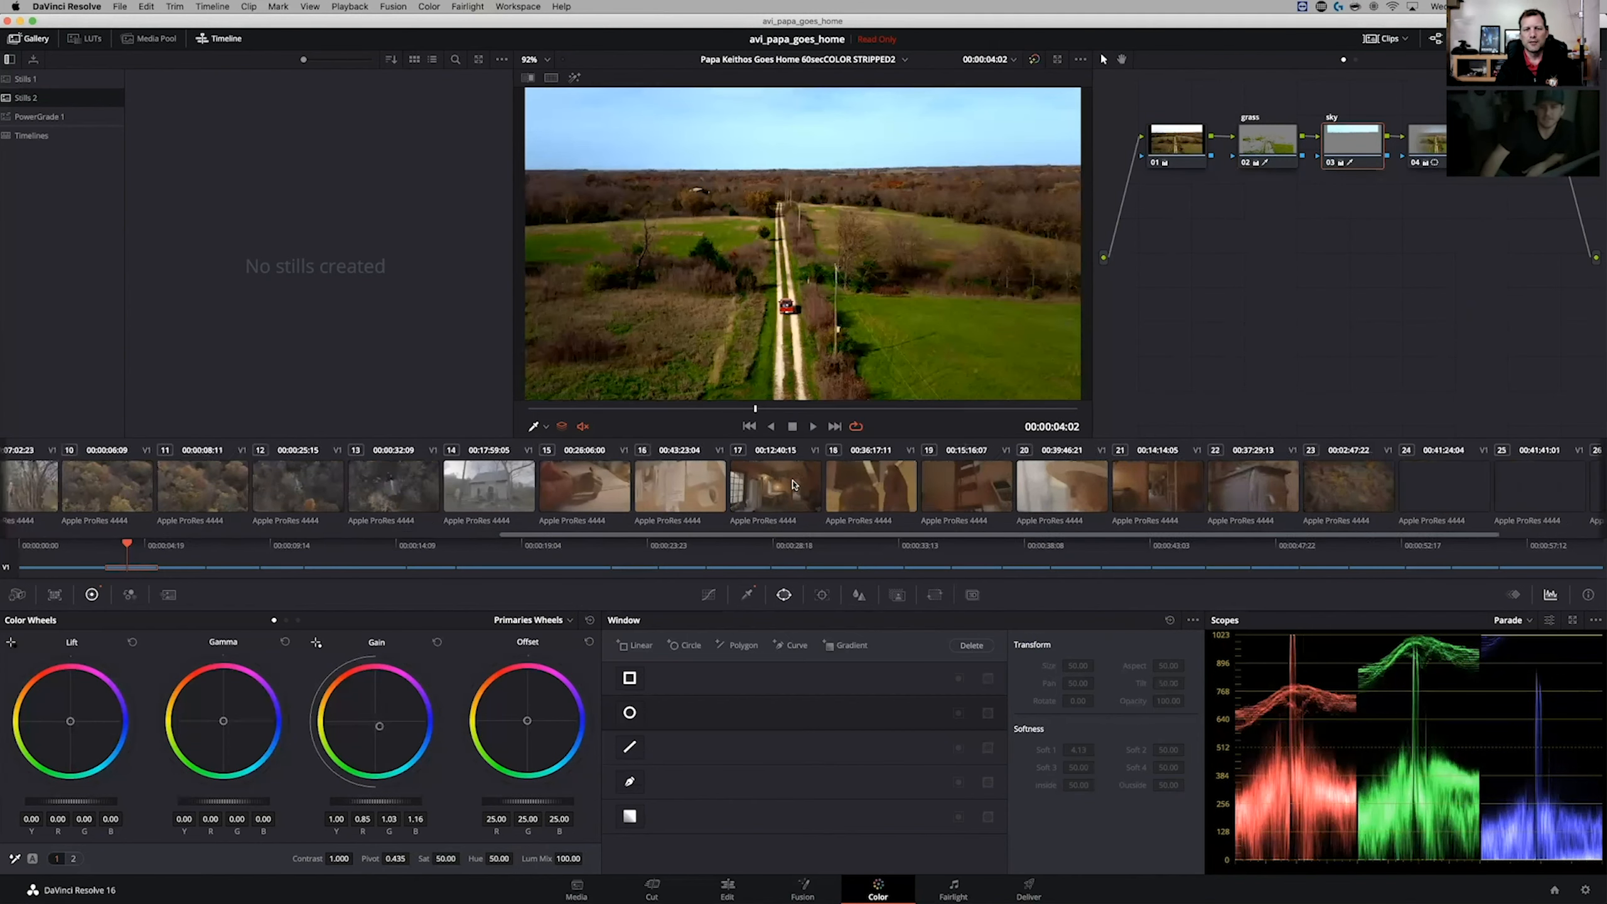
{"action": "scroll", "coordinate": [668, 500], "scroll_direction": "left", "scroll_amount": 10}
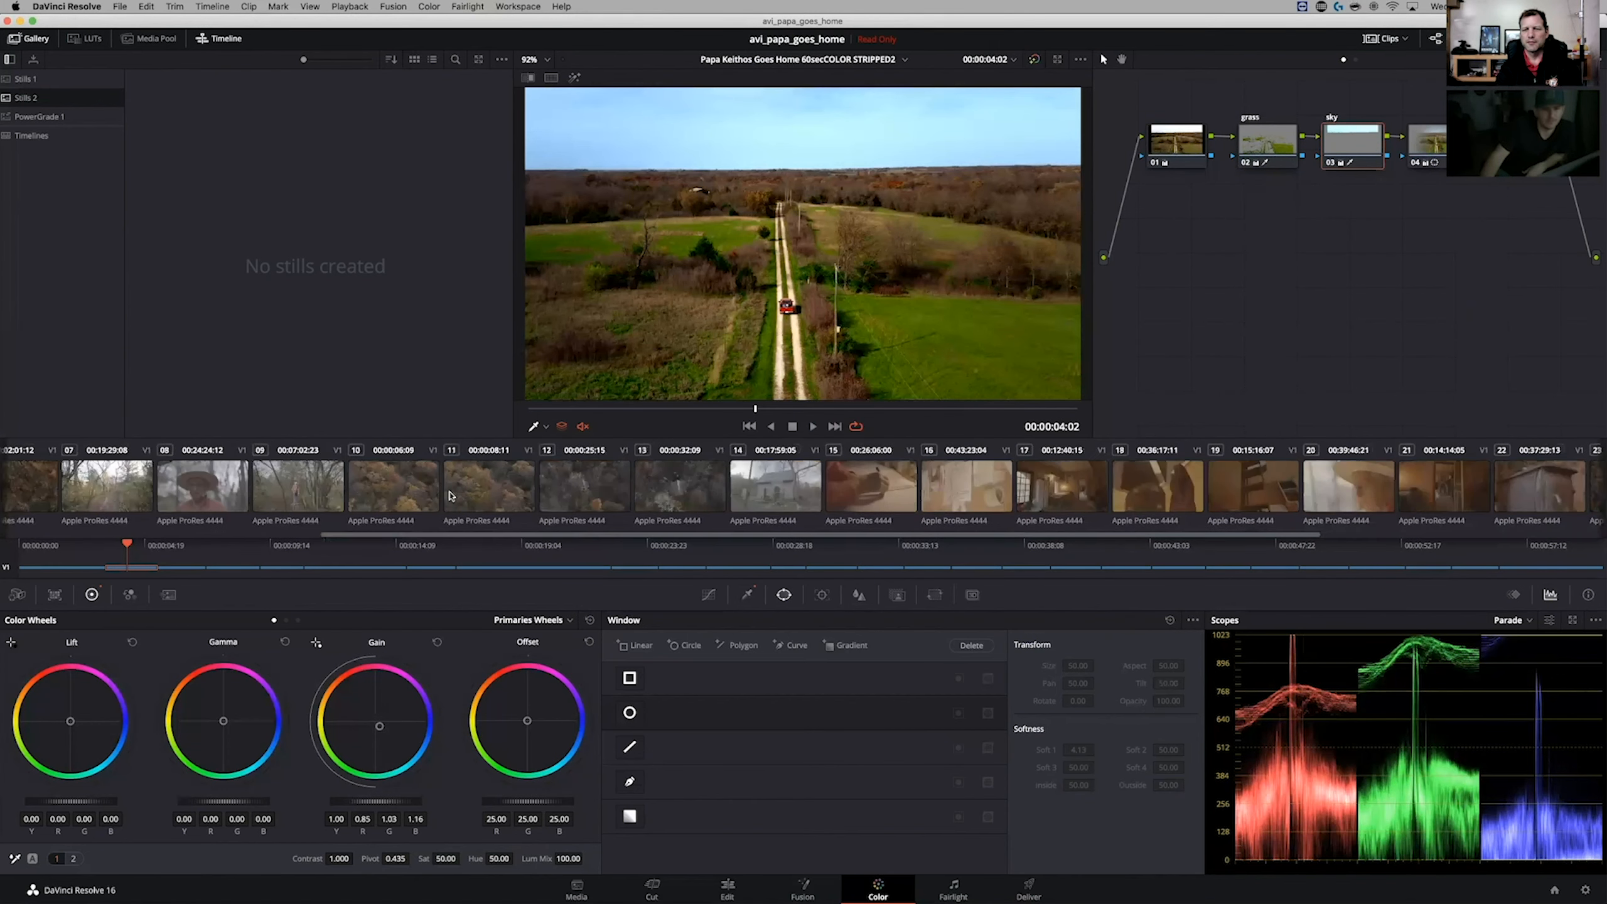
{"action": "left_click", "coordinate": [694, 470]}
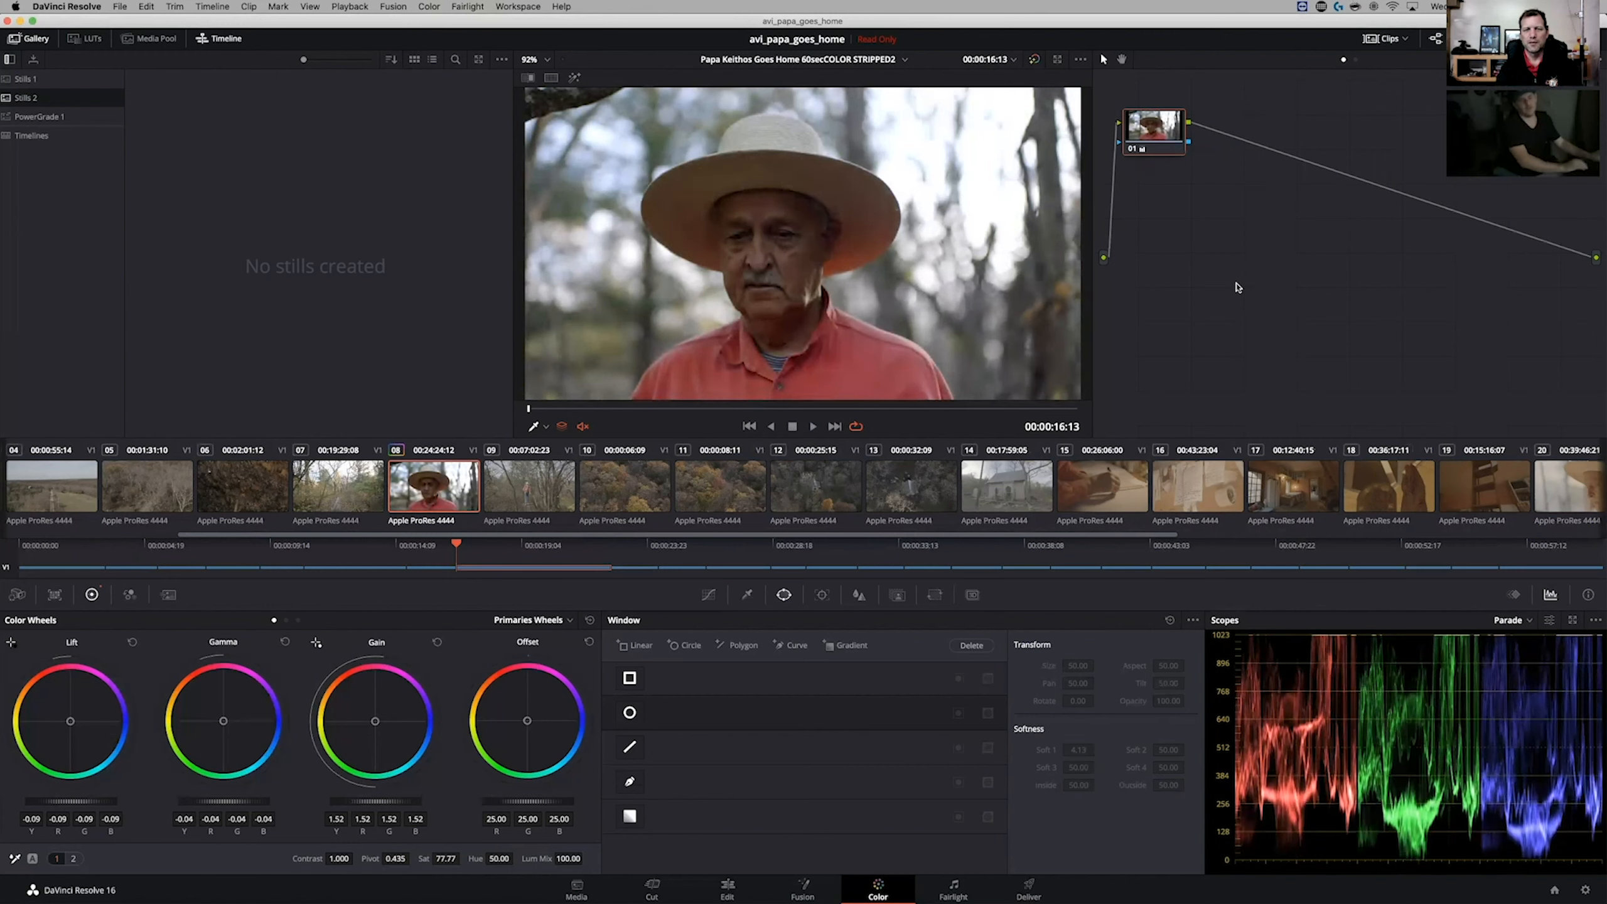
{"action": "key", "text": "super+d"}
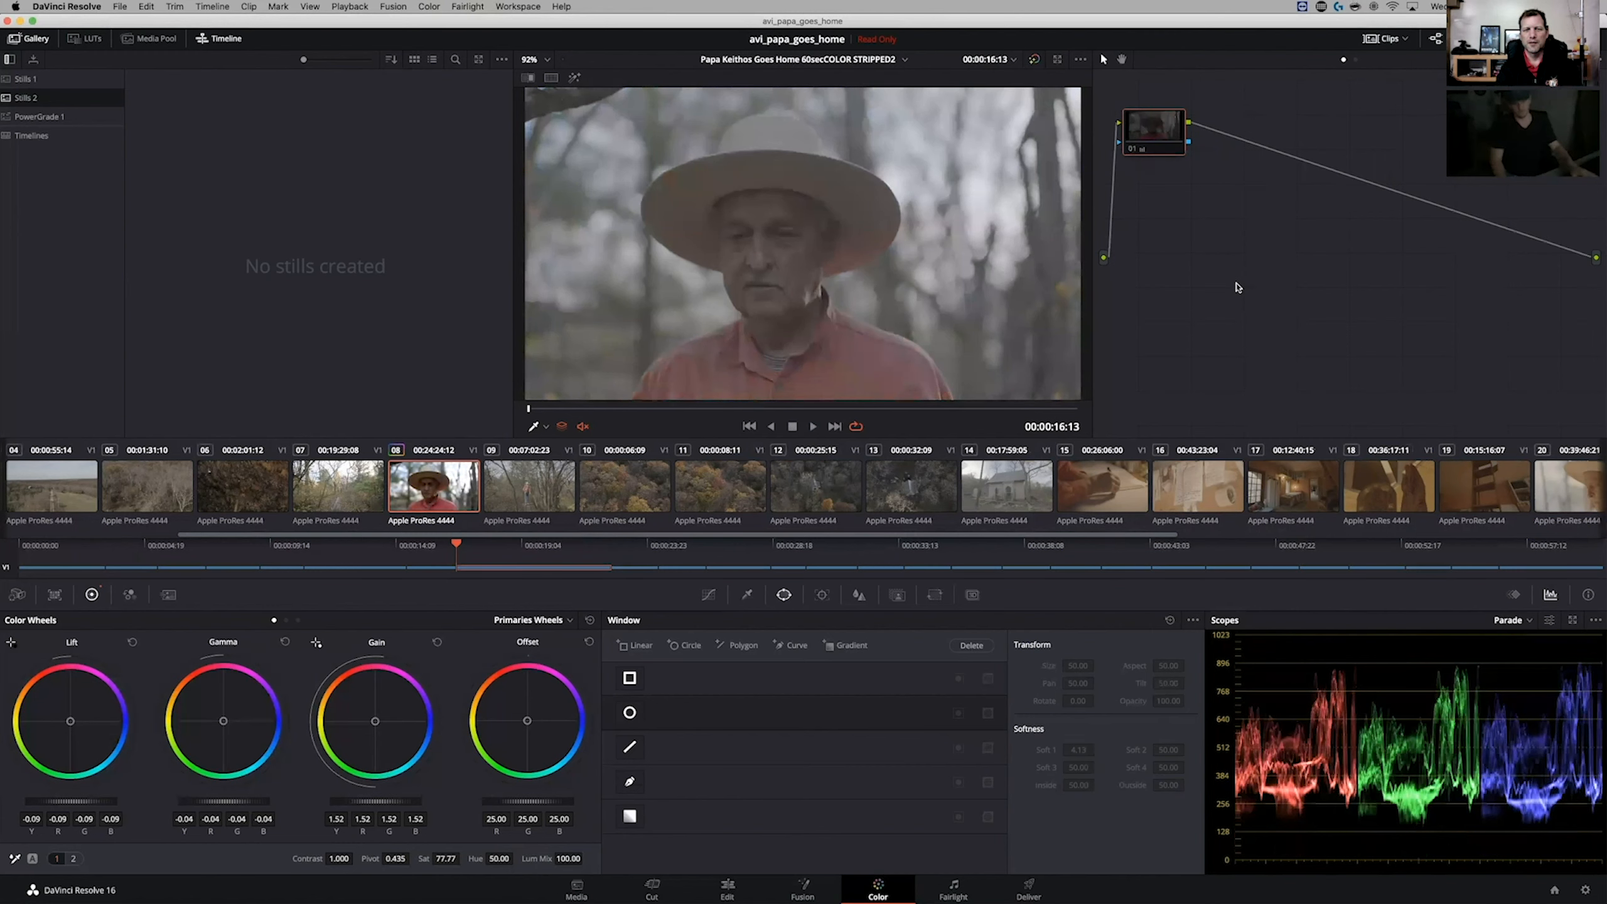
{"action": "key", "text": "super+d"}
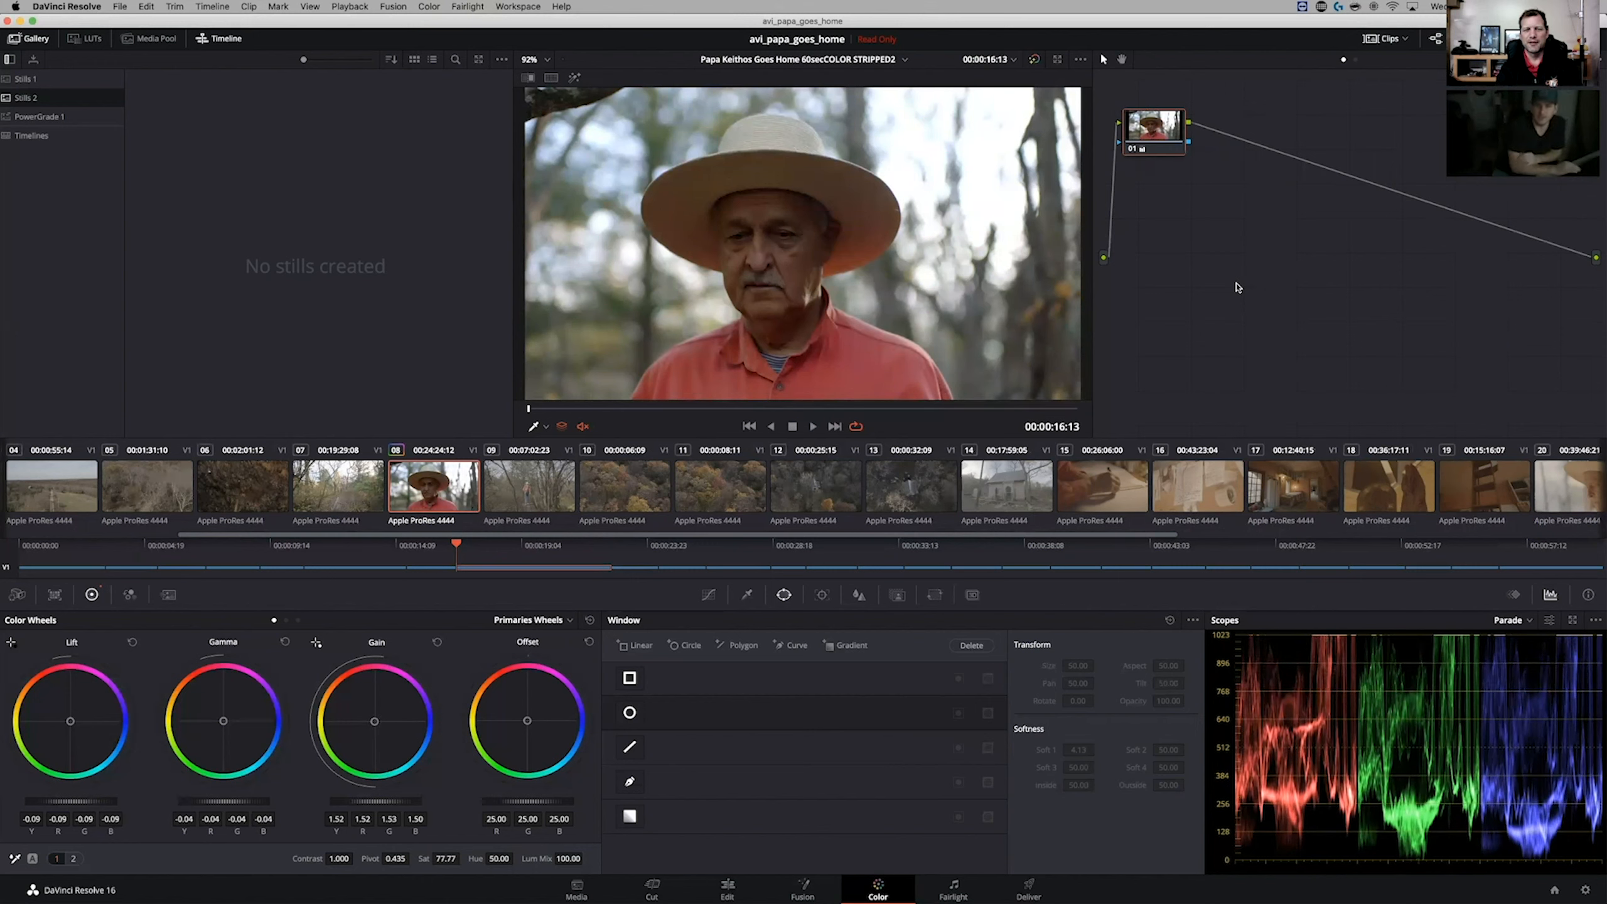
- Add a serial node after node 01 and fit a circle window to the man's face, size about 29, with a wide soft edge
{"action": "key", "text": "alt+s"}
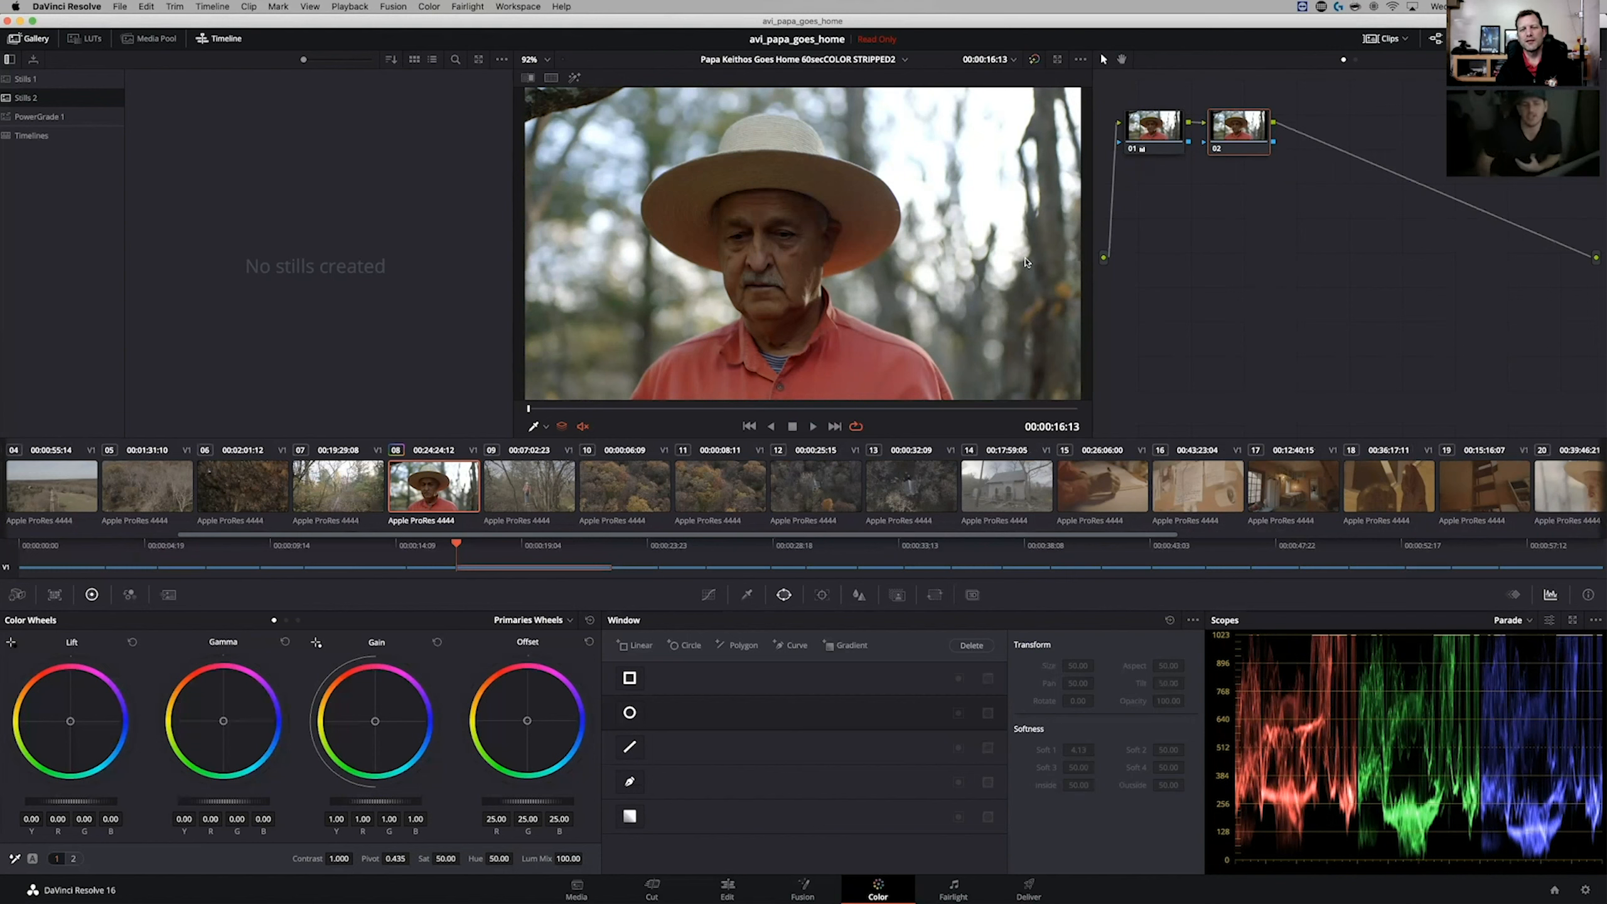
{"action": "left_click", "coordinate": [629, 712]}
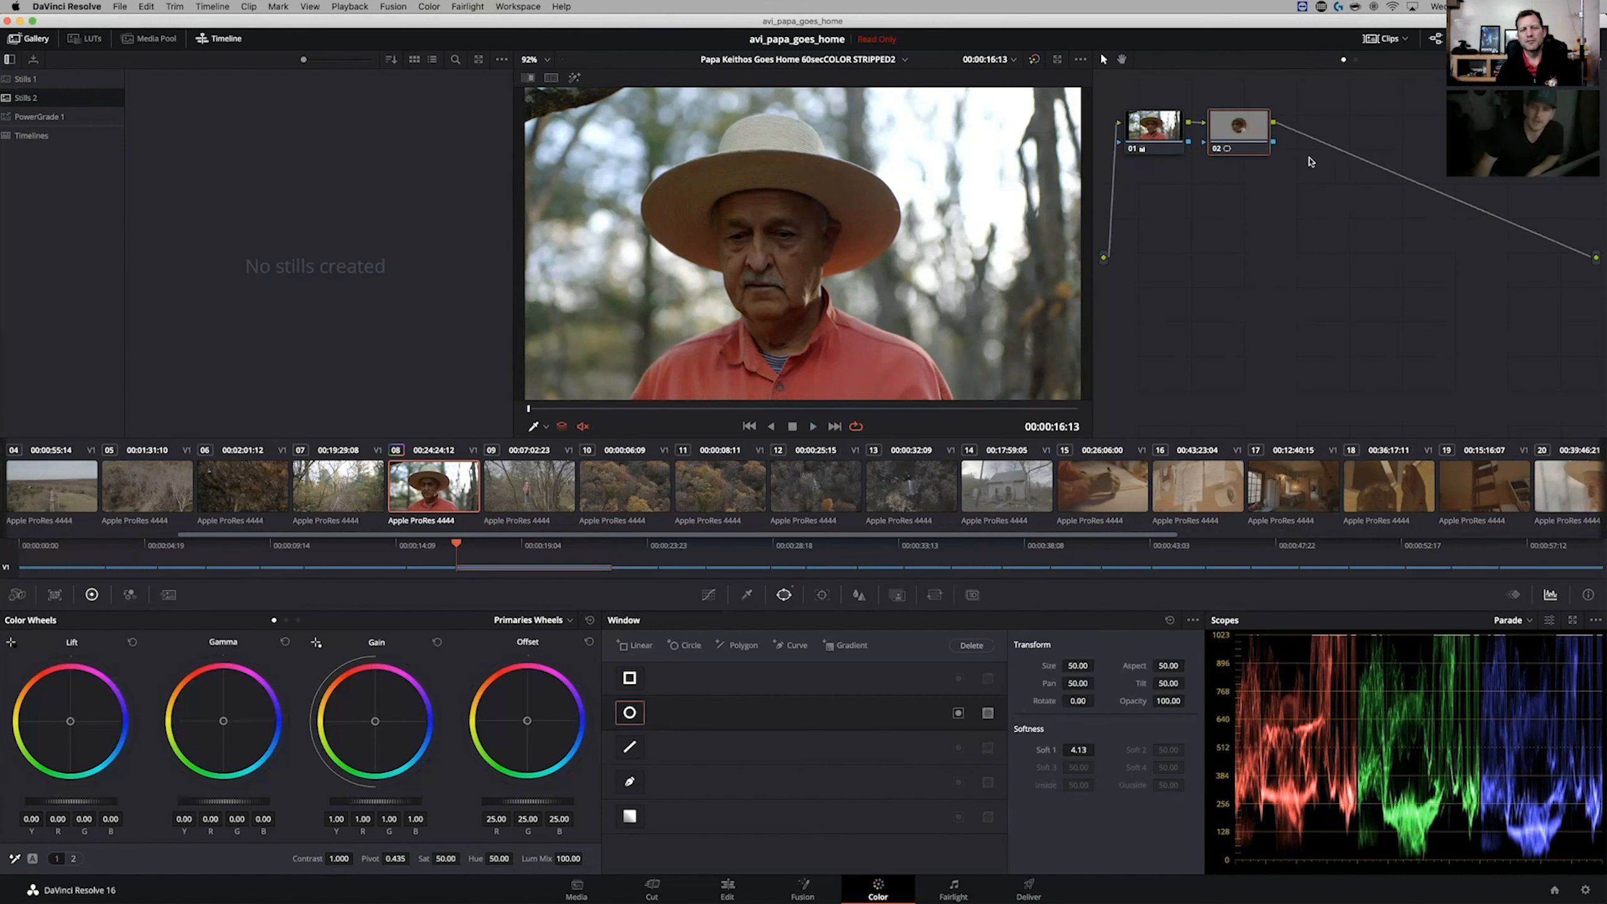
{"action": "left_click", "coordinate": [546, 429]}
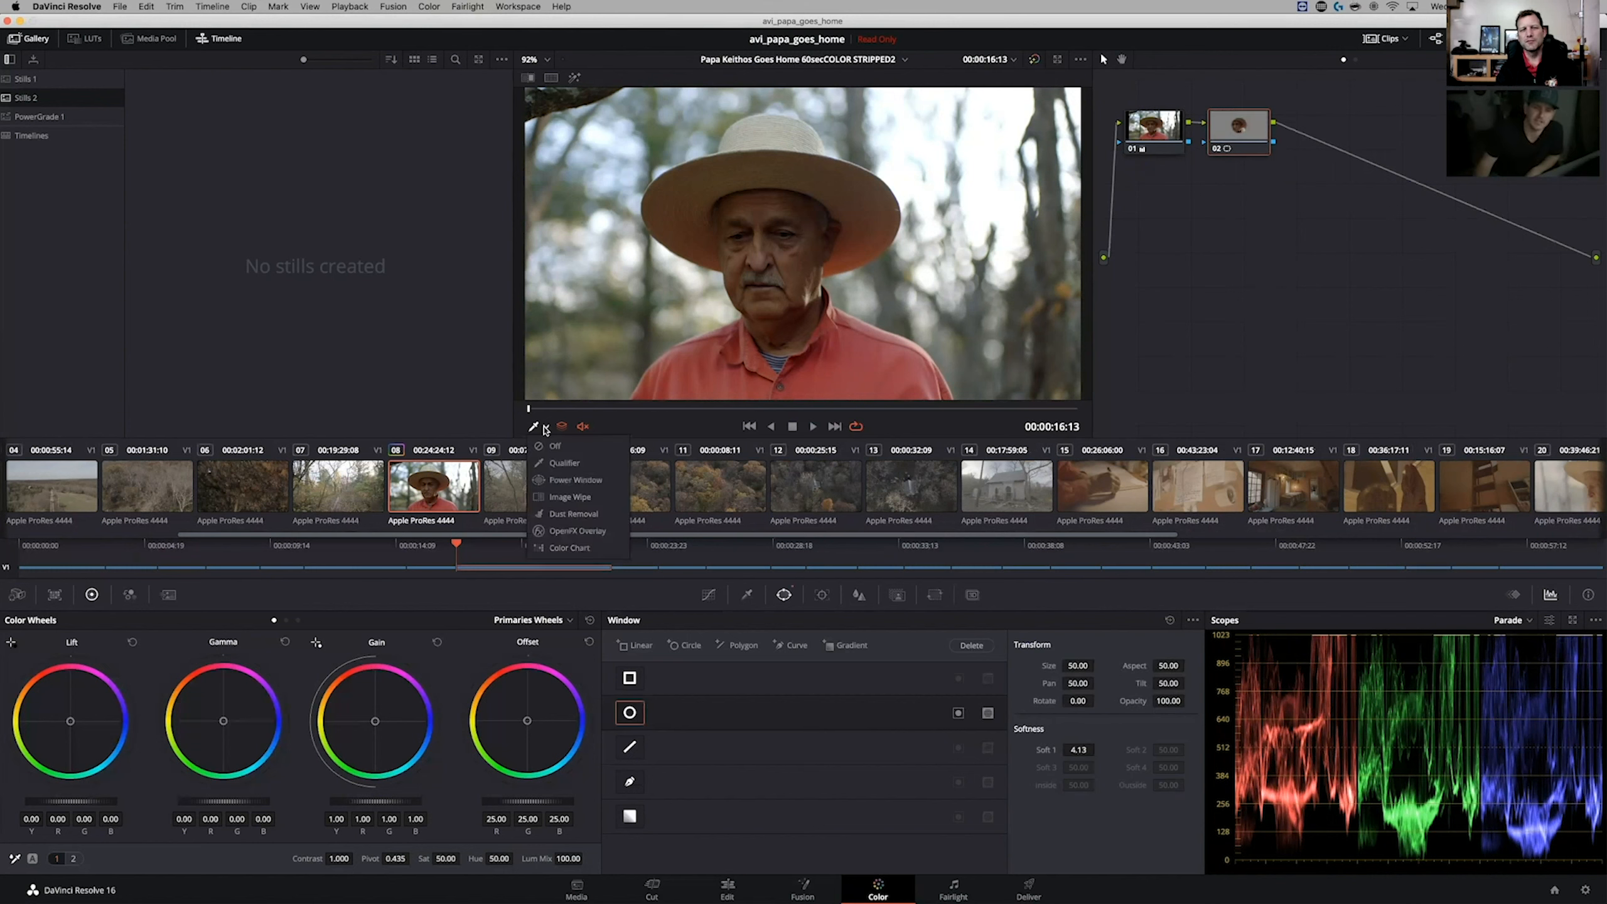
{"action": "left_click", "coordinate": [557, 485]}
{"action": "left_click_drag", "start_coordinate": [737, 244], "coordinate": [787, 267]}
{"action": "left_click_drag", "start_coordinate": [724, 266], "coordinate": [731, 266]}
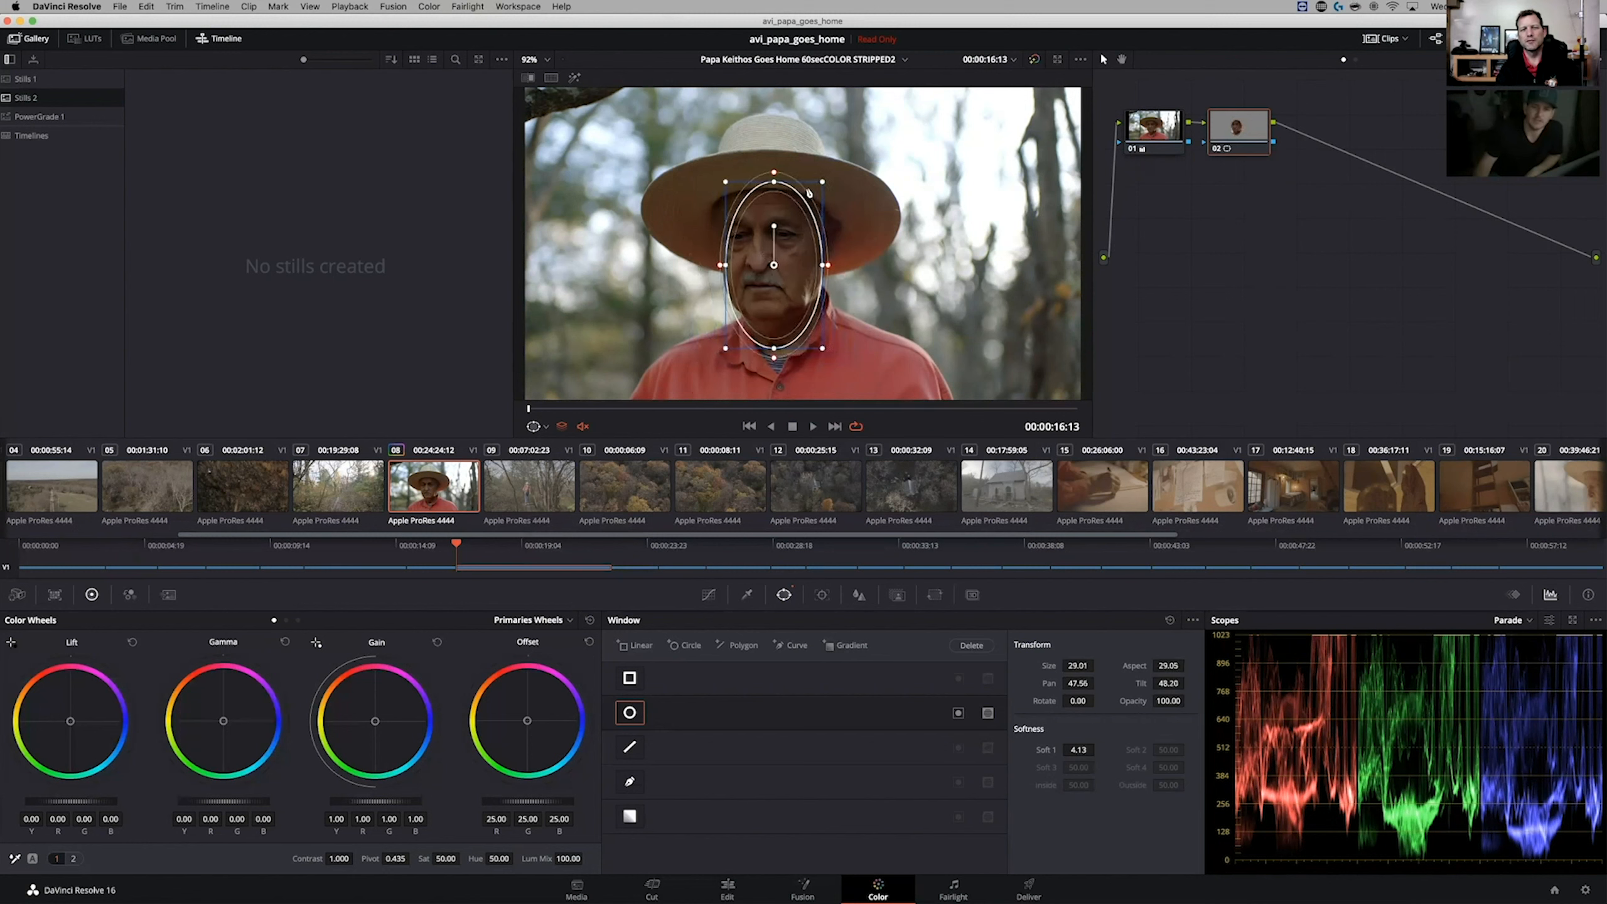
{"action": "left_click_drag", "start_coordinate": [774, 175], "coordinate": [779, 97]}
- Track the face window forward through the clip, set node 02's Gain to 1.28 and turn off the window overlay
{"action": "left_click", "coordinate": [823, 595]}
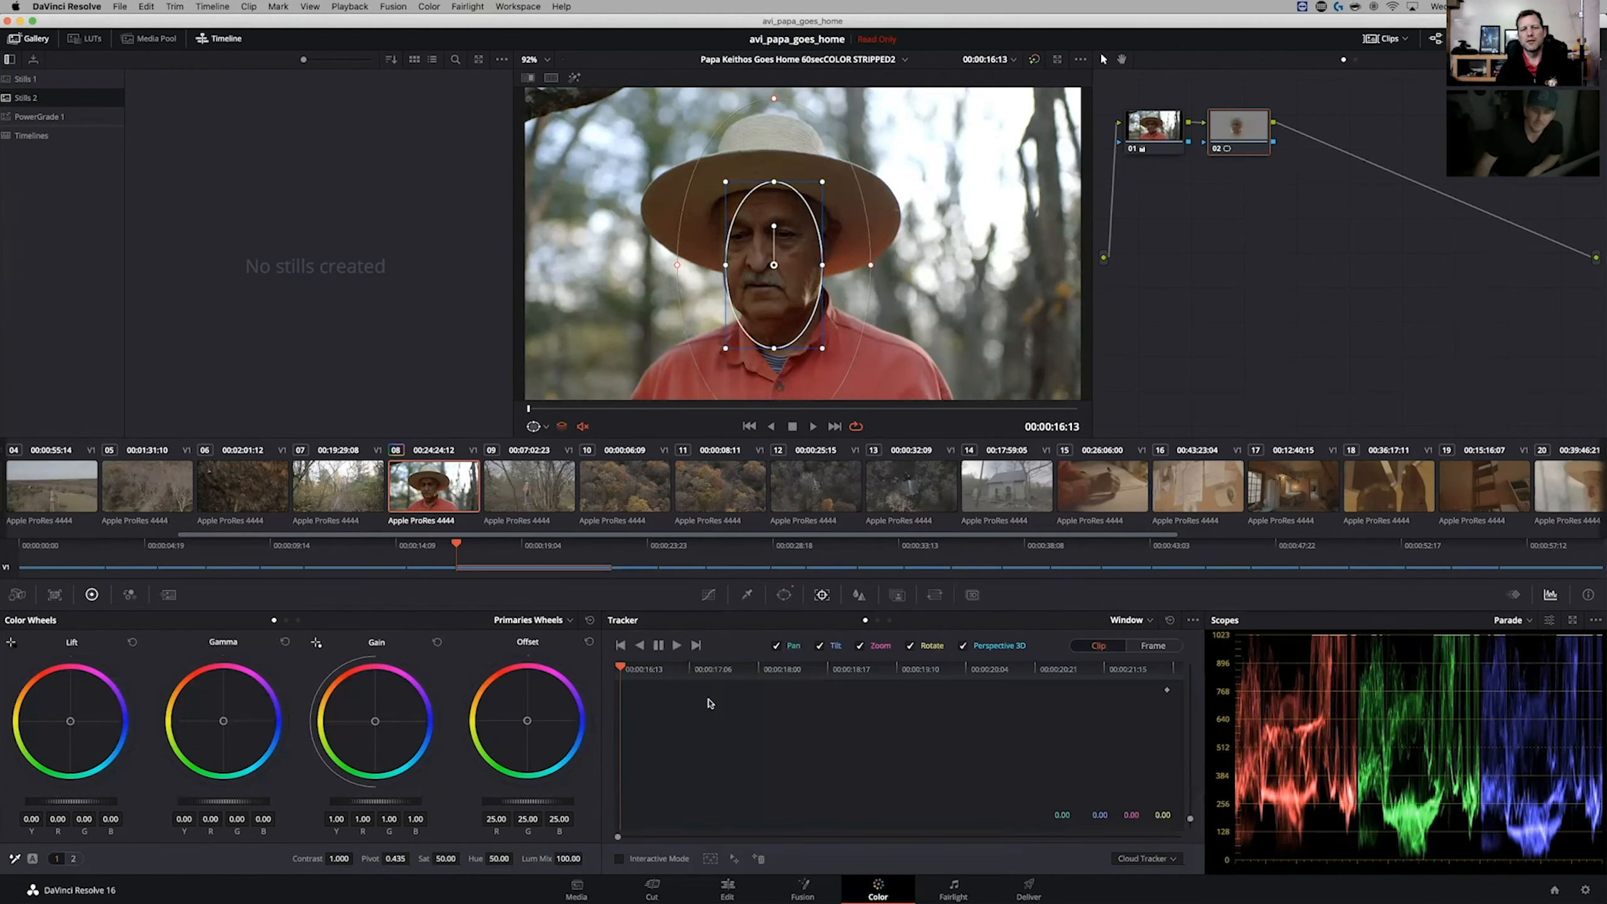
{"action": "left_click", "coordinate": [677, 645]}
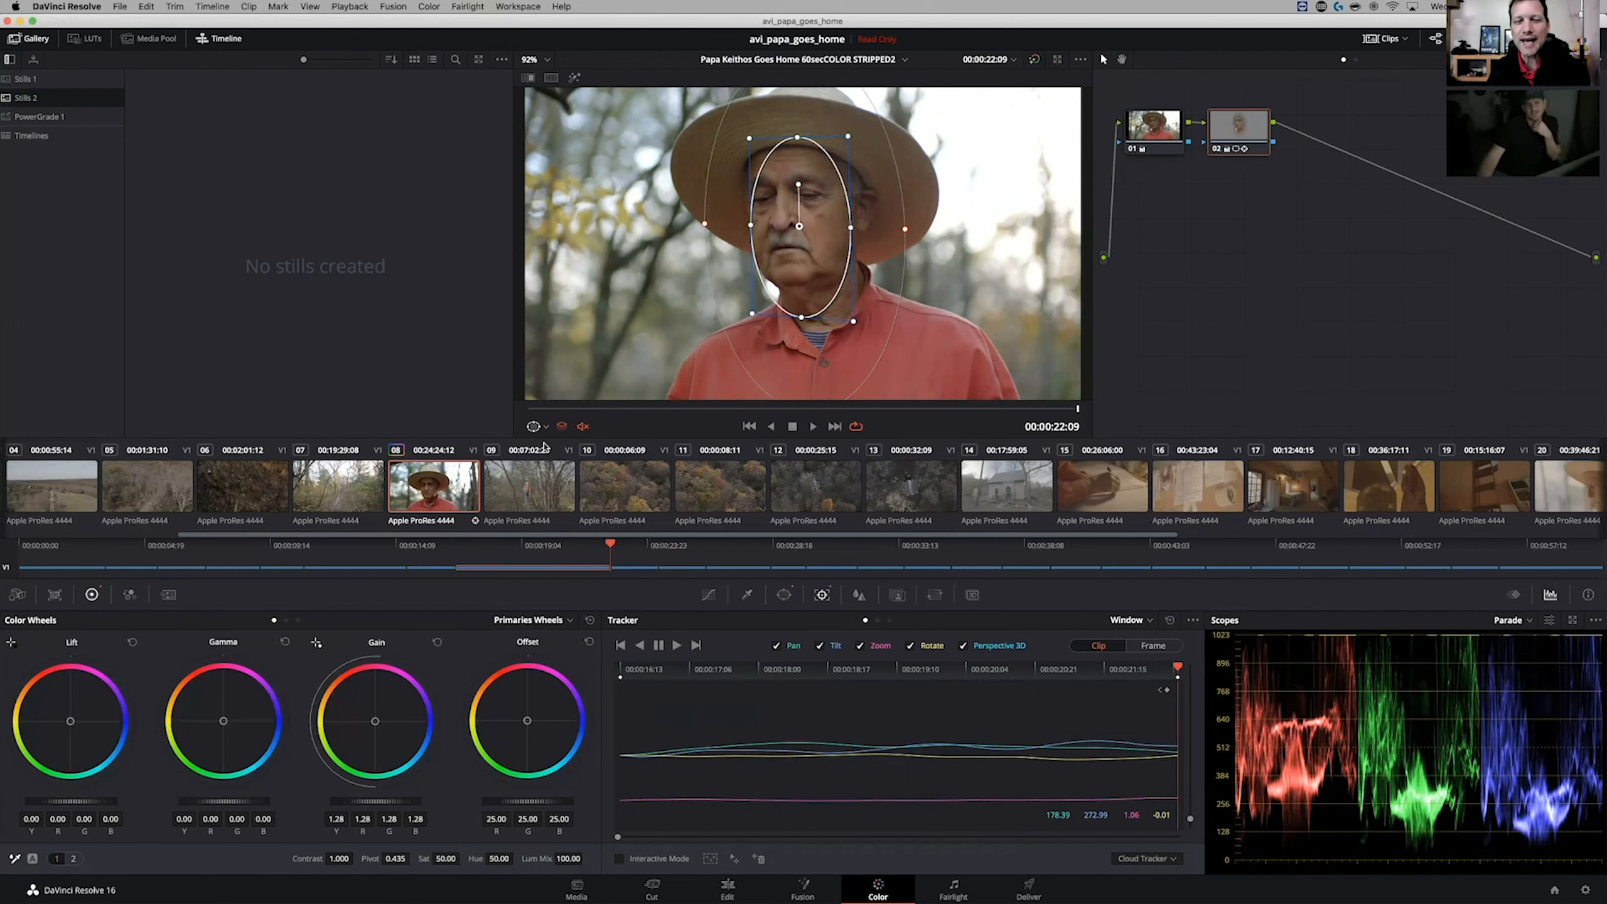
{"action": "left_click", "coordinate": [544, 428]}
{"action": "left_click", "coordinate": [551, 445]}
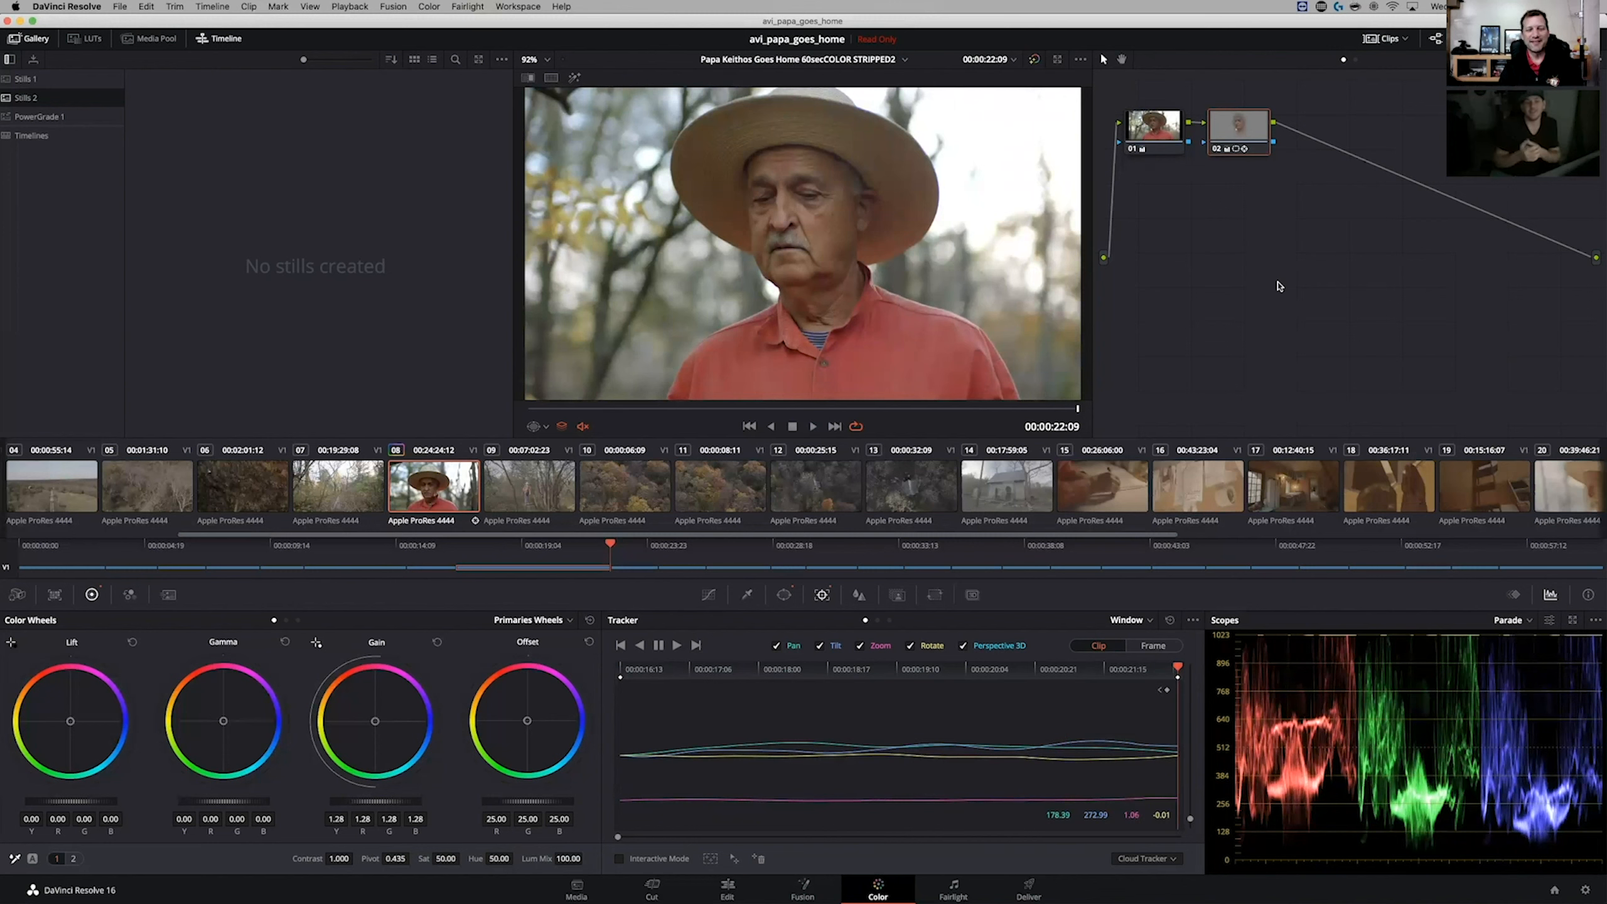
- Add an outside node to node 02 and lower its Gain to 0.77
{"action": "right_click", "coordinate": [1241, 130]}
{"action": "mouse_move", "coordinate": [1303, 191]}
{"action": "left_click", "coordinate": [1399, 244]}
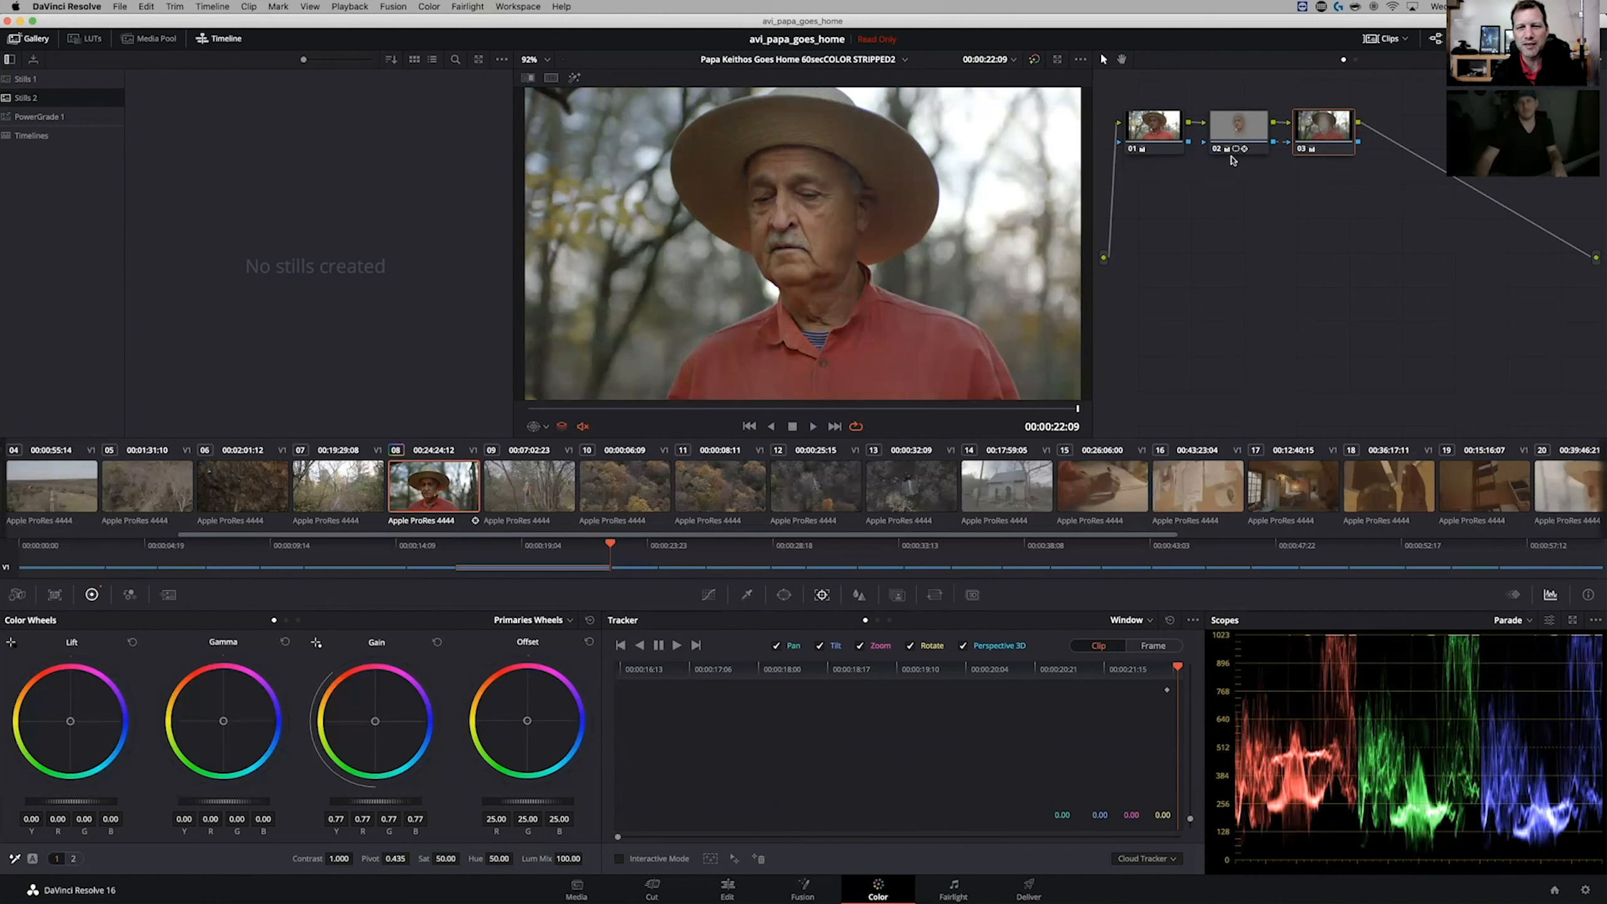
- Turn the window overlay back on for node 02 and enlarge the circle window around the man's face in width and height
{"action": "left_click", "coordinate": [1248, 141]}
{"action": "left_click", "coordinate": [550, 428]}
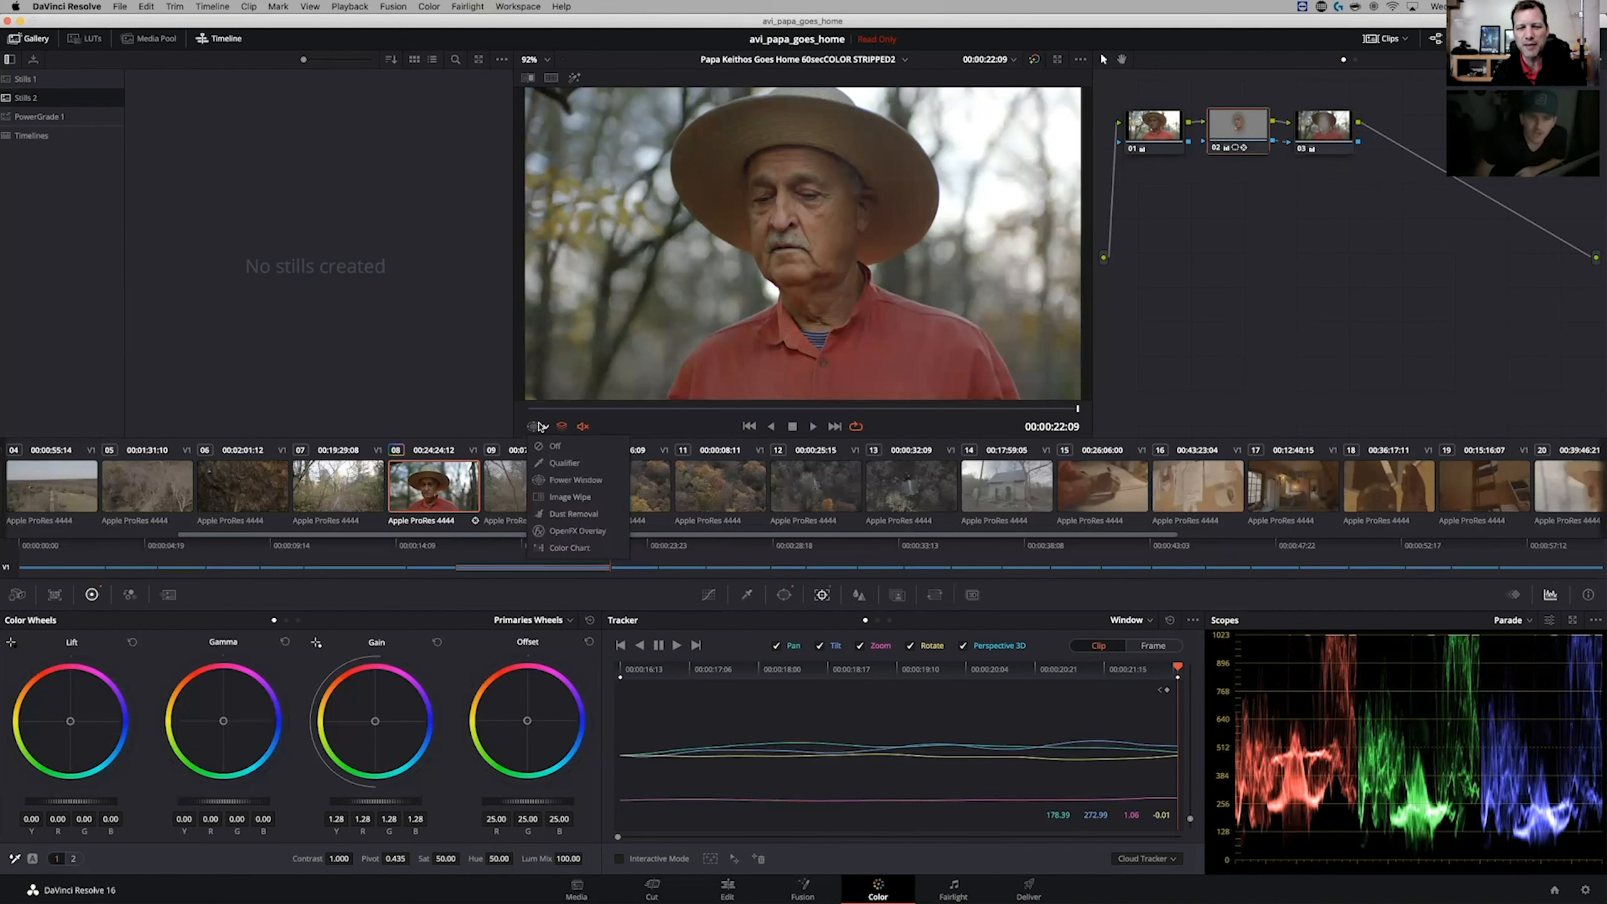
{"action": "left_click", "coordinate": [555, 478]}
{"action": "left_click_drag", "start_coordinate": [850, 231], "coordinate": [888, 217]}
{"action": "left_click_drag", "start_coordinate": [806, 315], "coordinate": [805, 342]}
{"action": "left_click_drag", "start_coordinate": [892, 239], "coordinate": [903, 241]}
- Add a serial node after node 03 and sample the man's facial skin with the HSL qualifier, with Highlight turned on
{"action": "left_click", "coordinate": [1158, 127]}
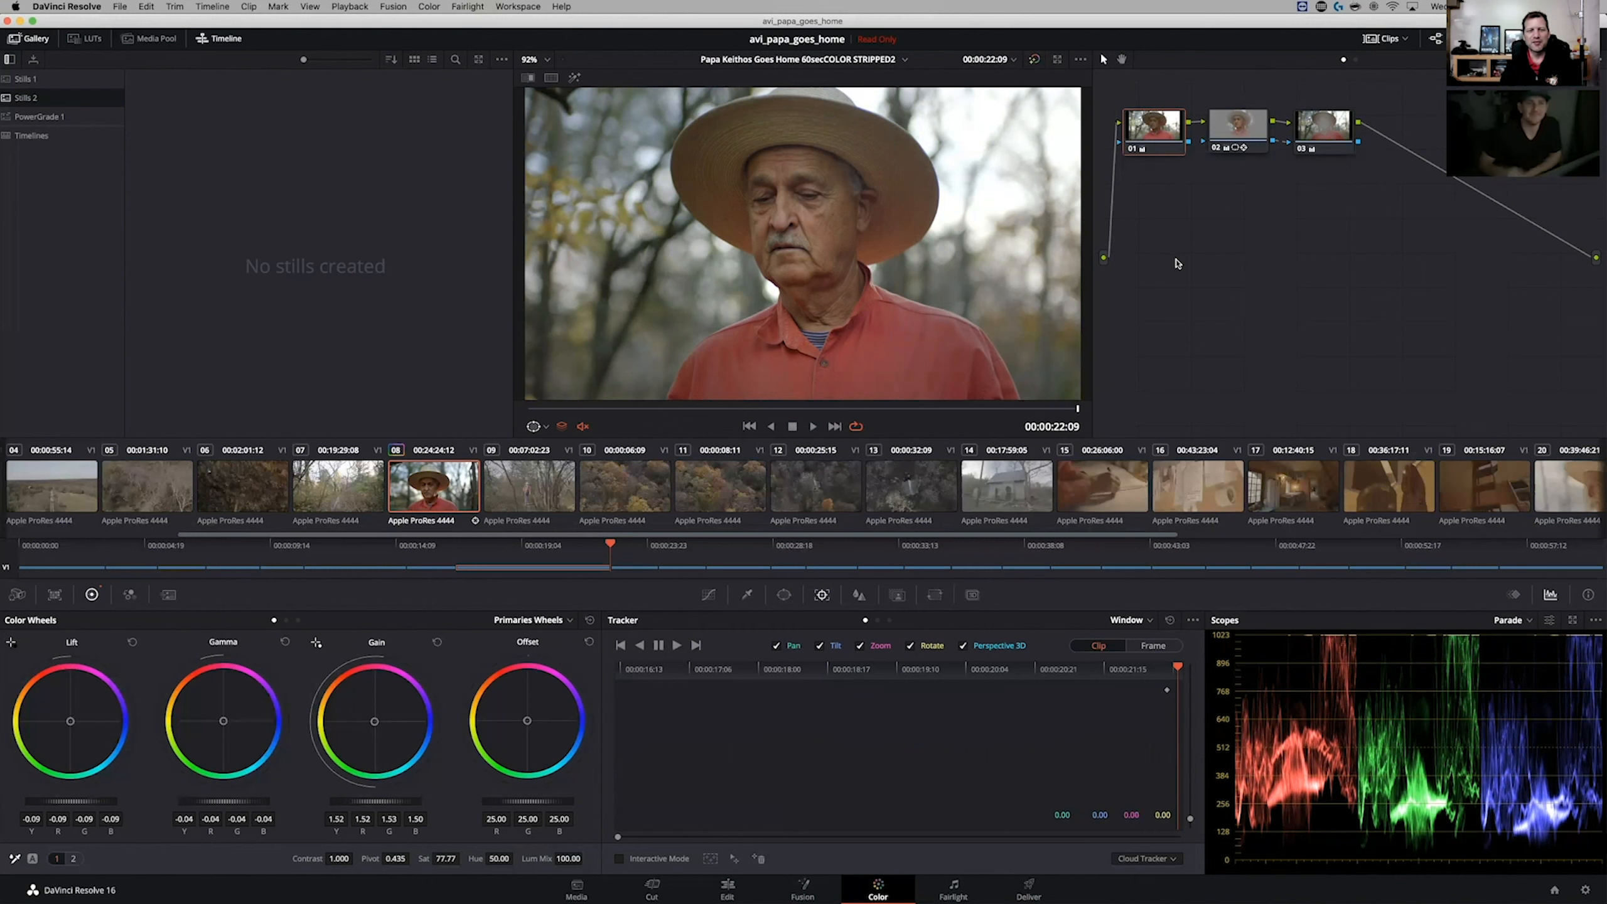
{"action": "left_click", "coordinate": [1325, 116]}
{"action": "key", "text": "alt+s"}
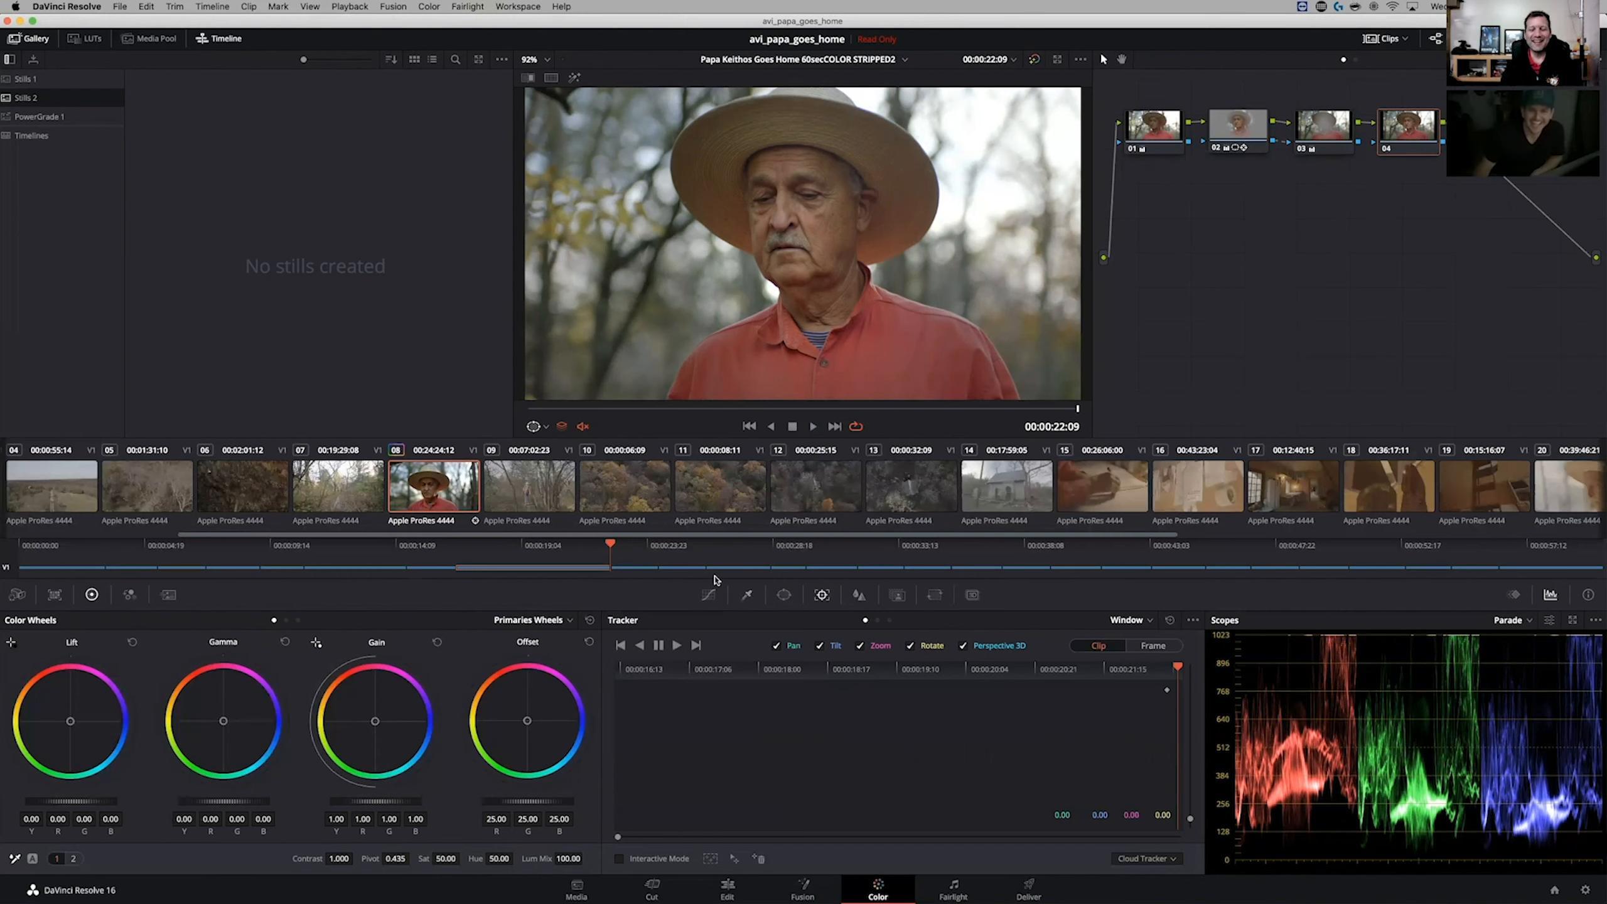
{"action": "left_click", "coordinate": [747, 595]}
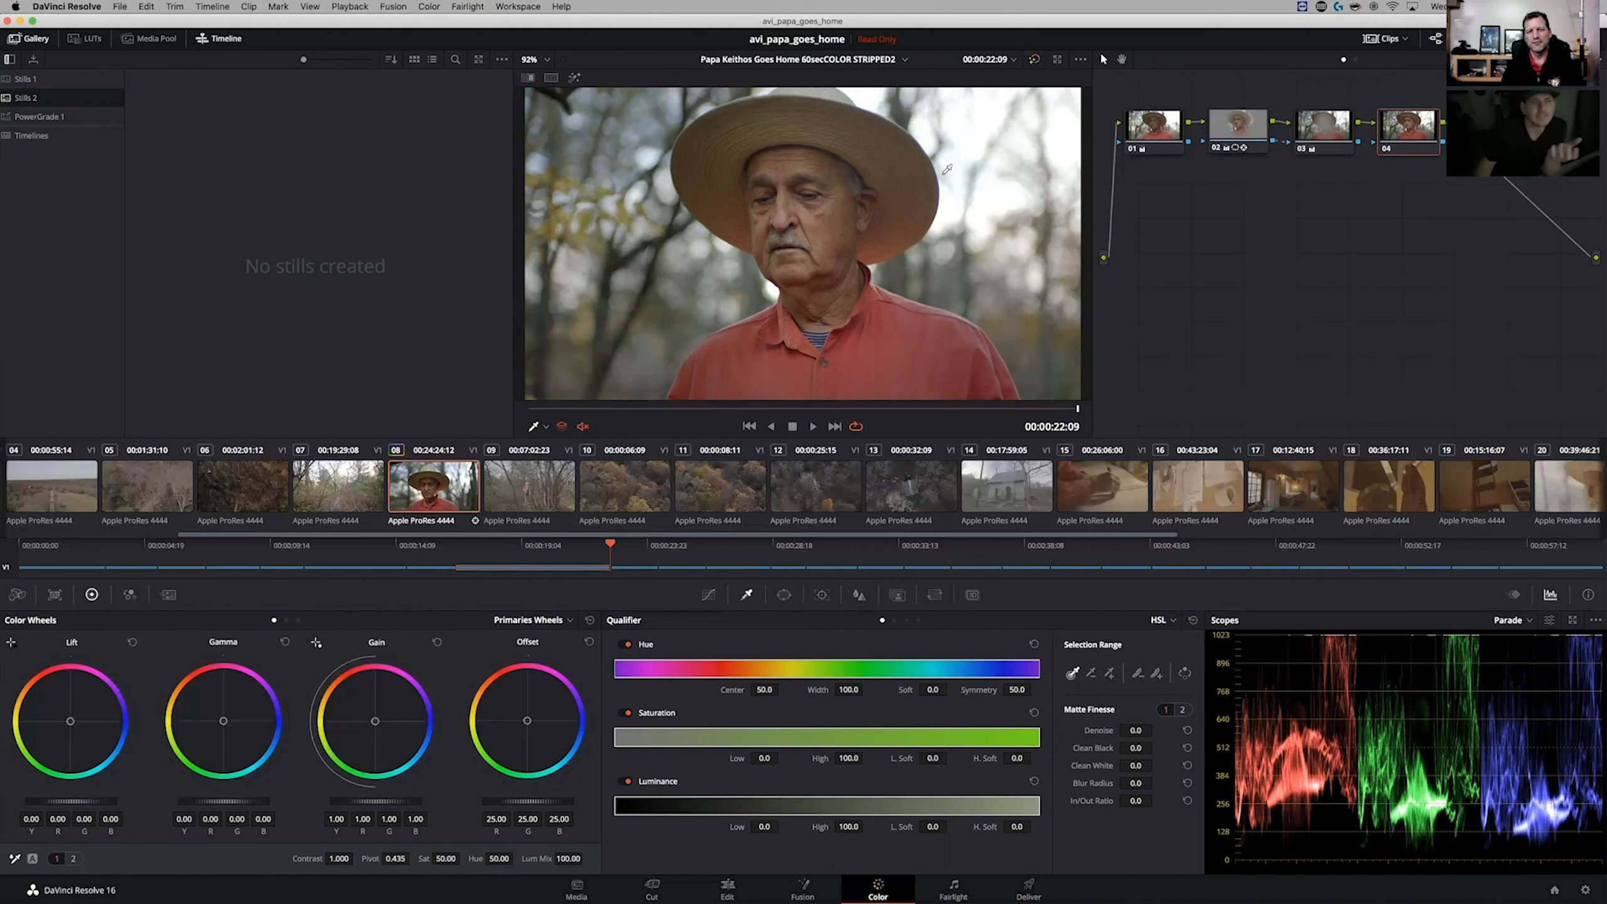
{"action": "left_click", "coordinate": [823, 222]}
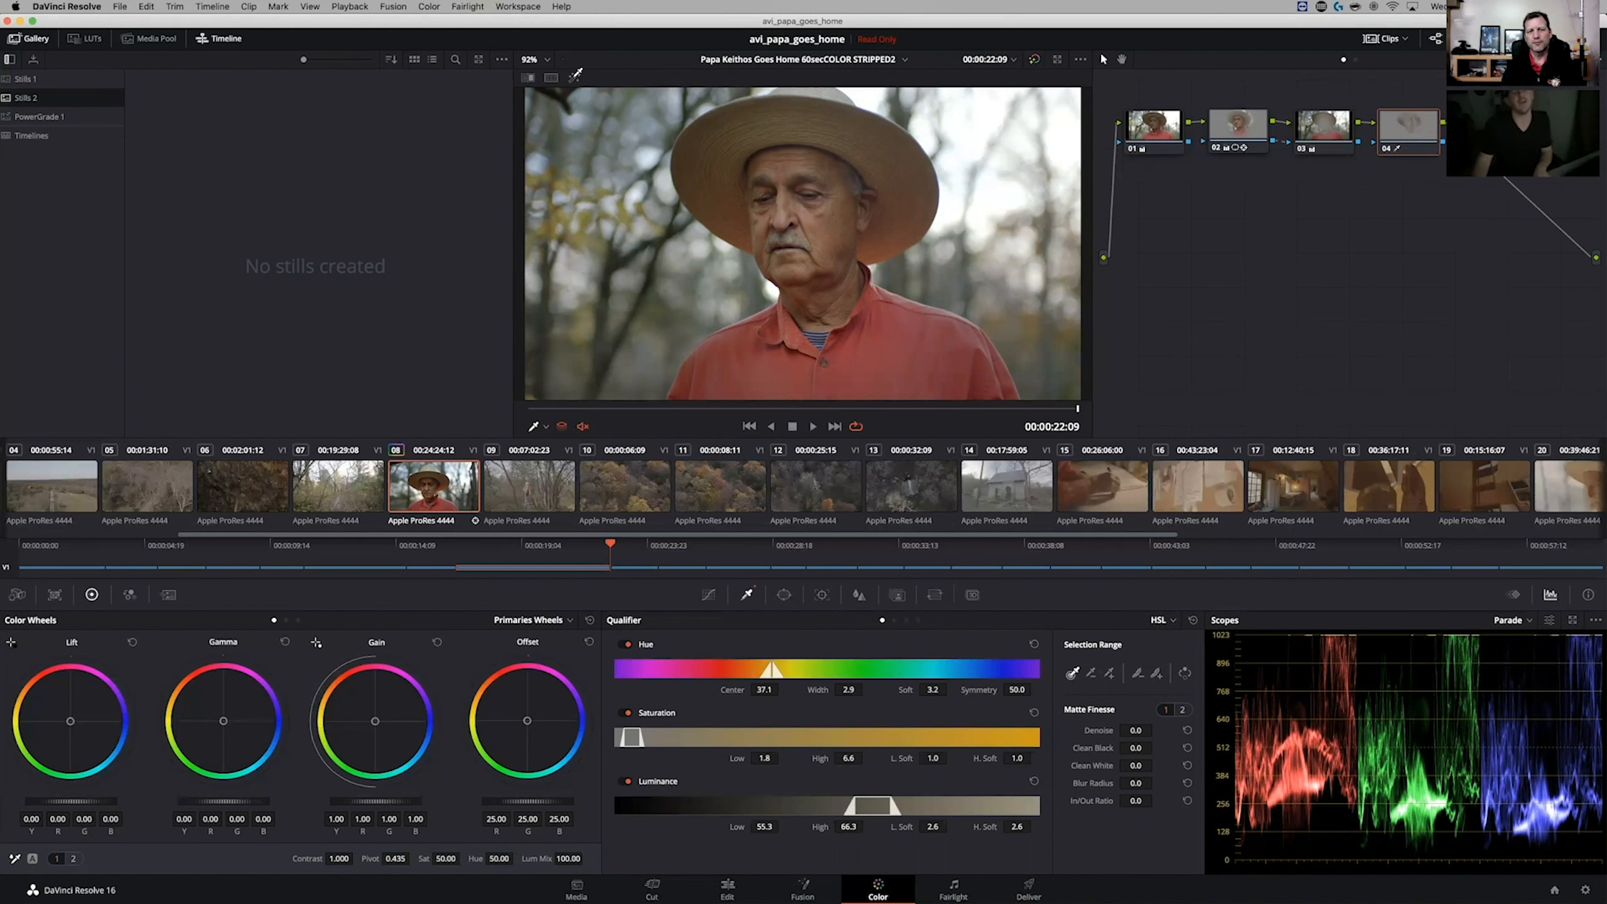
{"action": "left_click", "coordinate": [575, 78]}
{"action": "left_click", "coordinate": [574, 77]}
{"action": "left_click", "coordinate": [575, 77]}
{"action": "left_click_drag", "start_coordinate": [824, 227], "coordinate": [828, 220]}
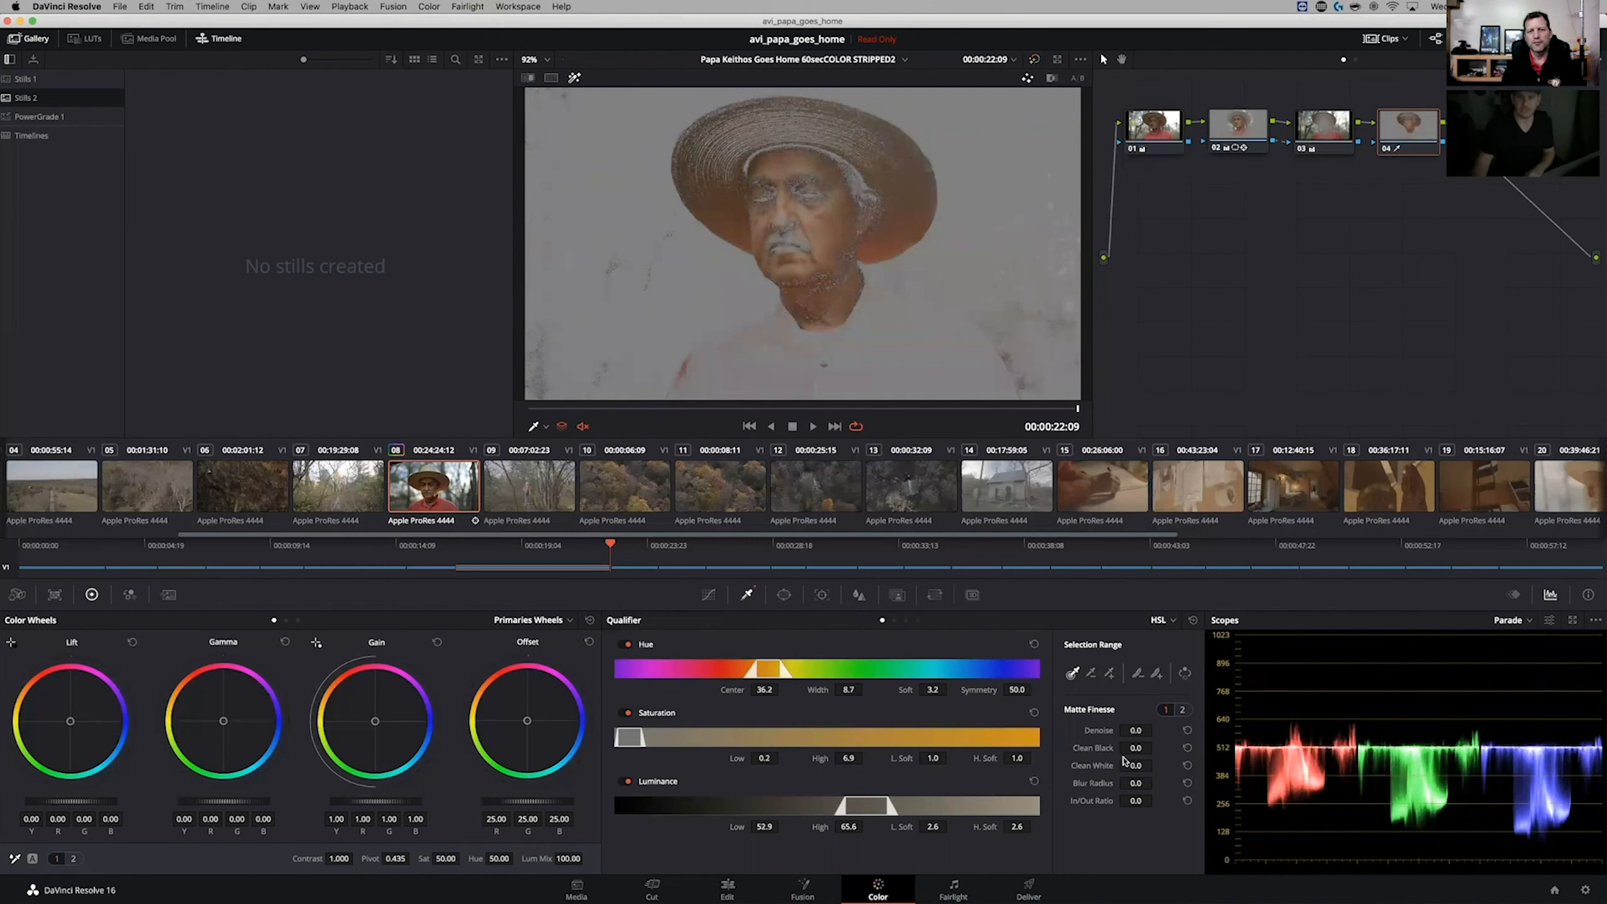
{"action": "left_click_drag", "start_coordinate": [1132, 783], "coordinate": [1156, 782]}
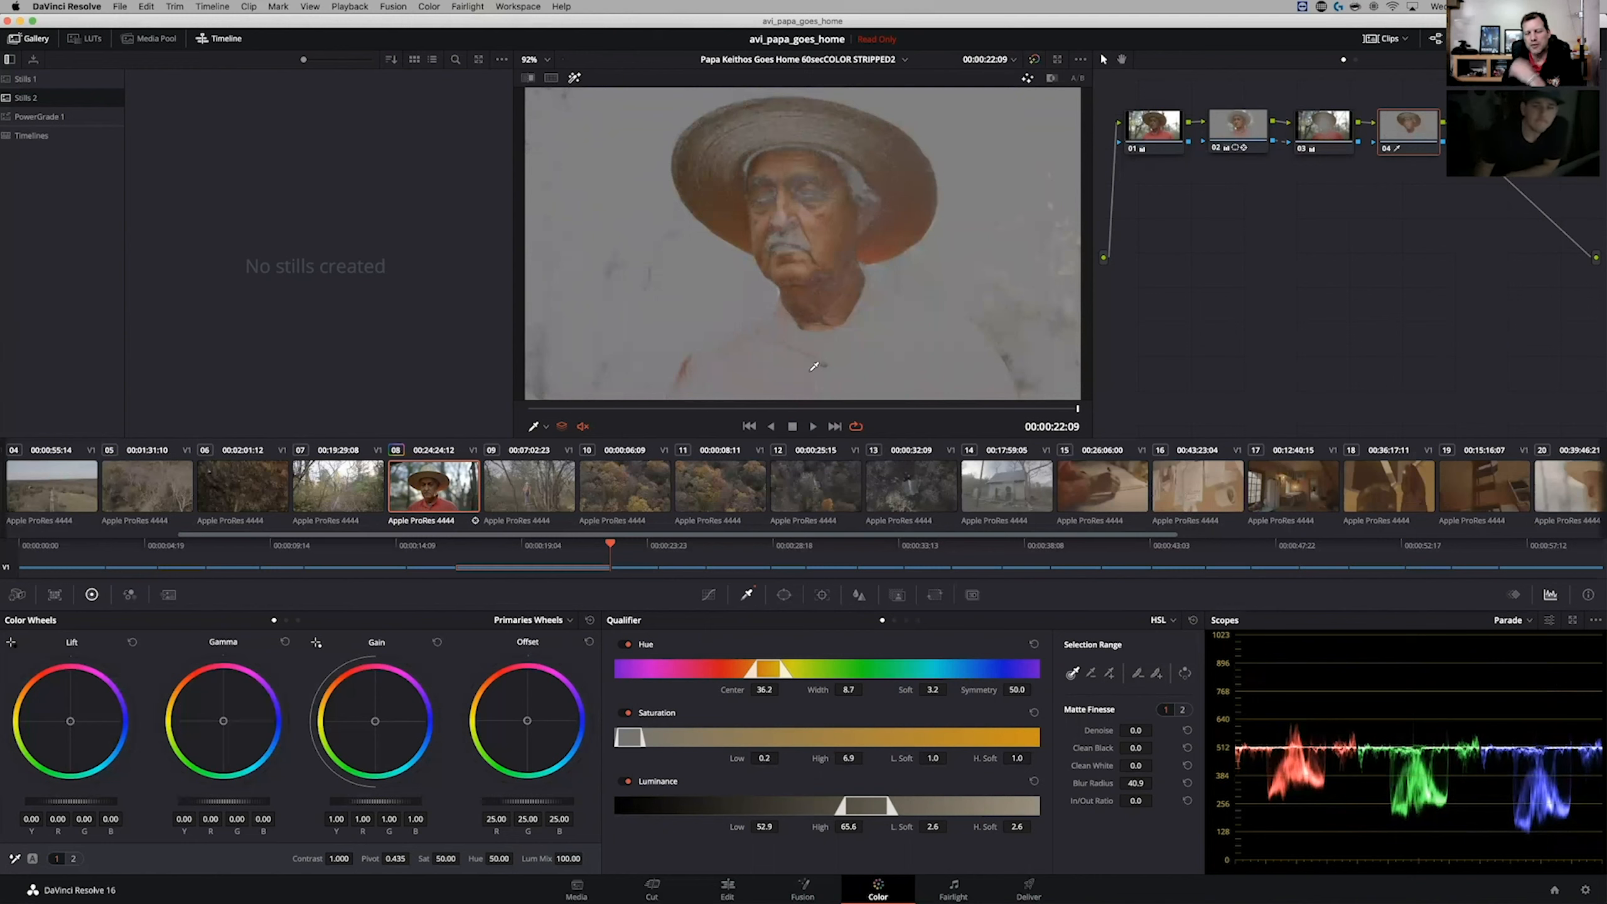
{"action": "left_click_drag", "start_coordinate": [1156, 783], "coordinate": [1157, 783]}
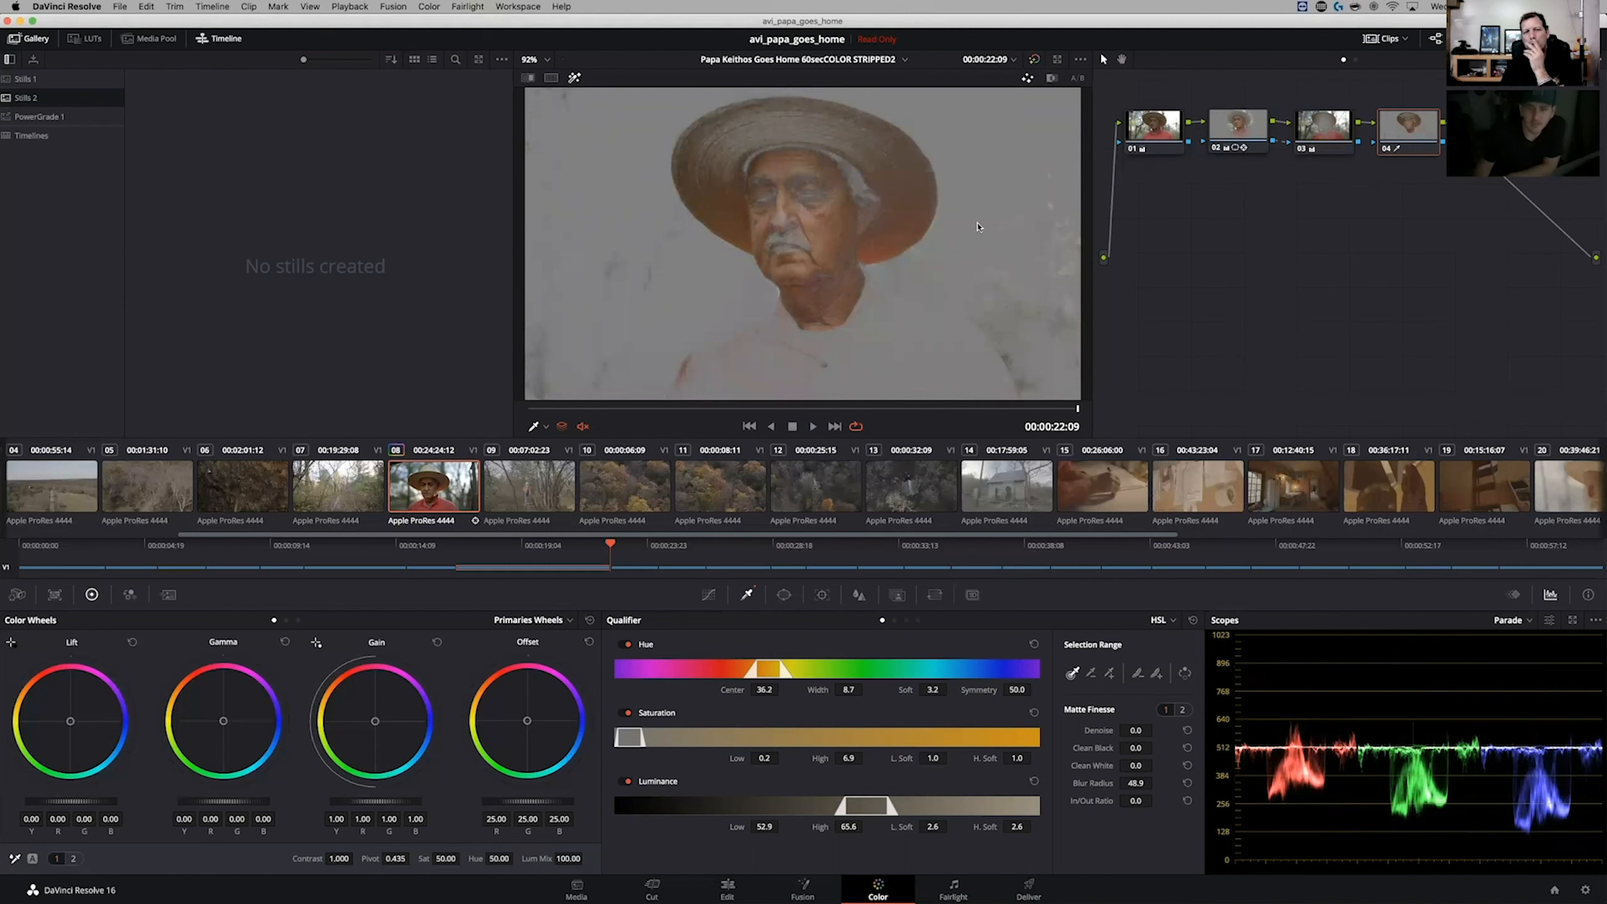
{"action": "left_click", "coordinate": [1188, 783]}
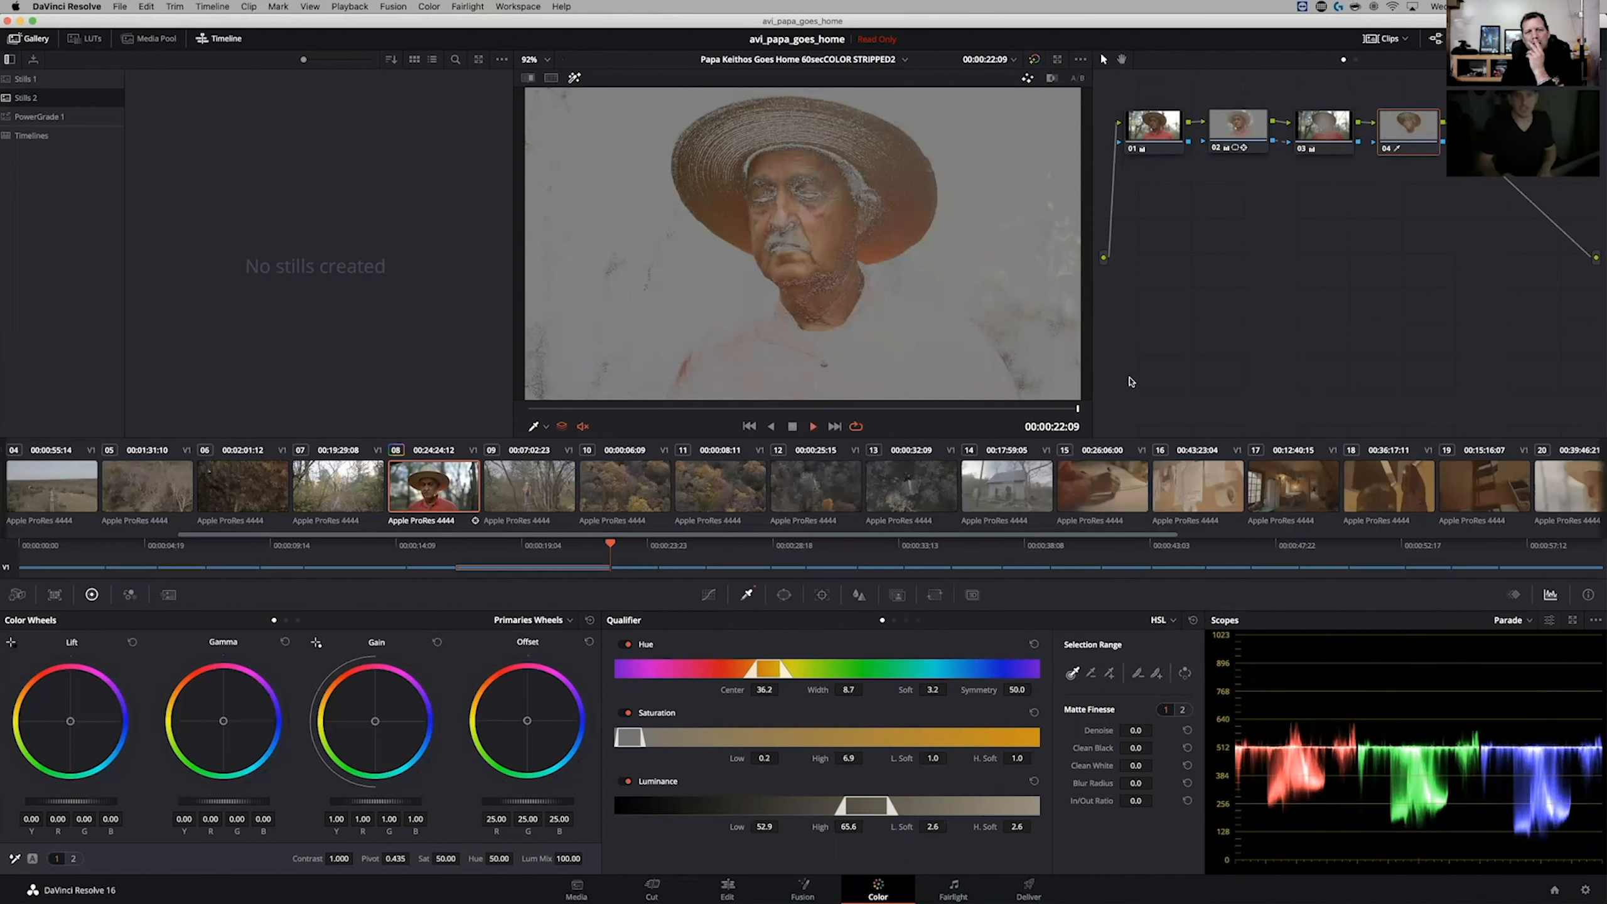
- Set the skin qualifier's Blur Radius to 50.4 and Luminance range to 53.2–68.4, checking the matte in playback, and turn off Highlight
{"action": "key", "text": "space"}
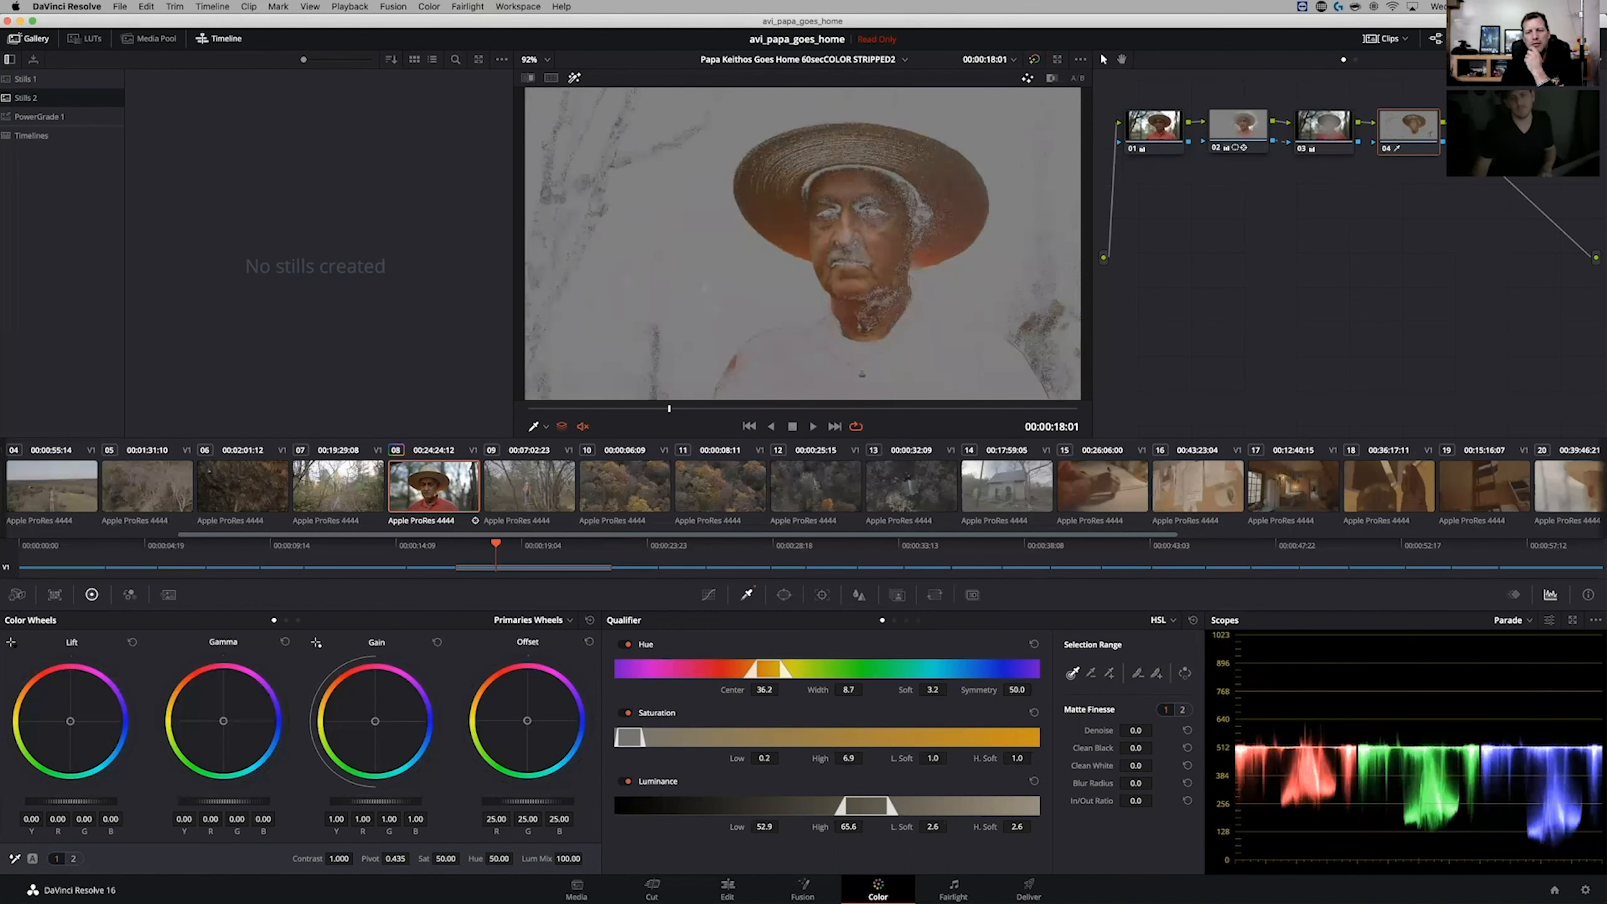
{"action": "left_click_drag", "start_coordinate": [1136, 783], "coordinate": [1155, 783]}
{"action": "key", "text": "space"}
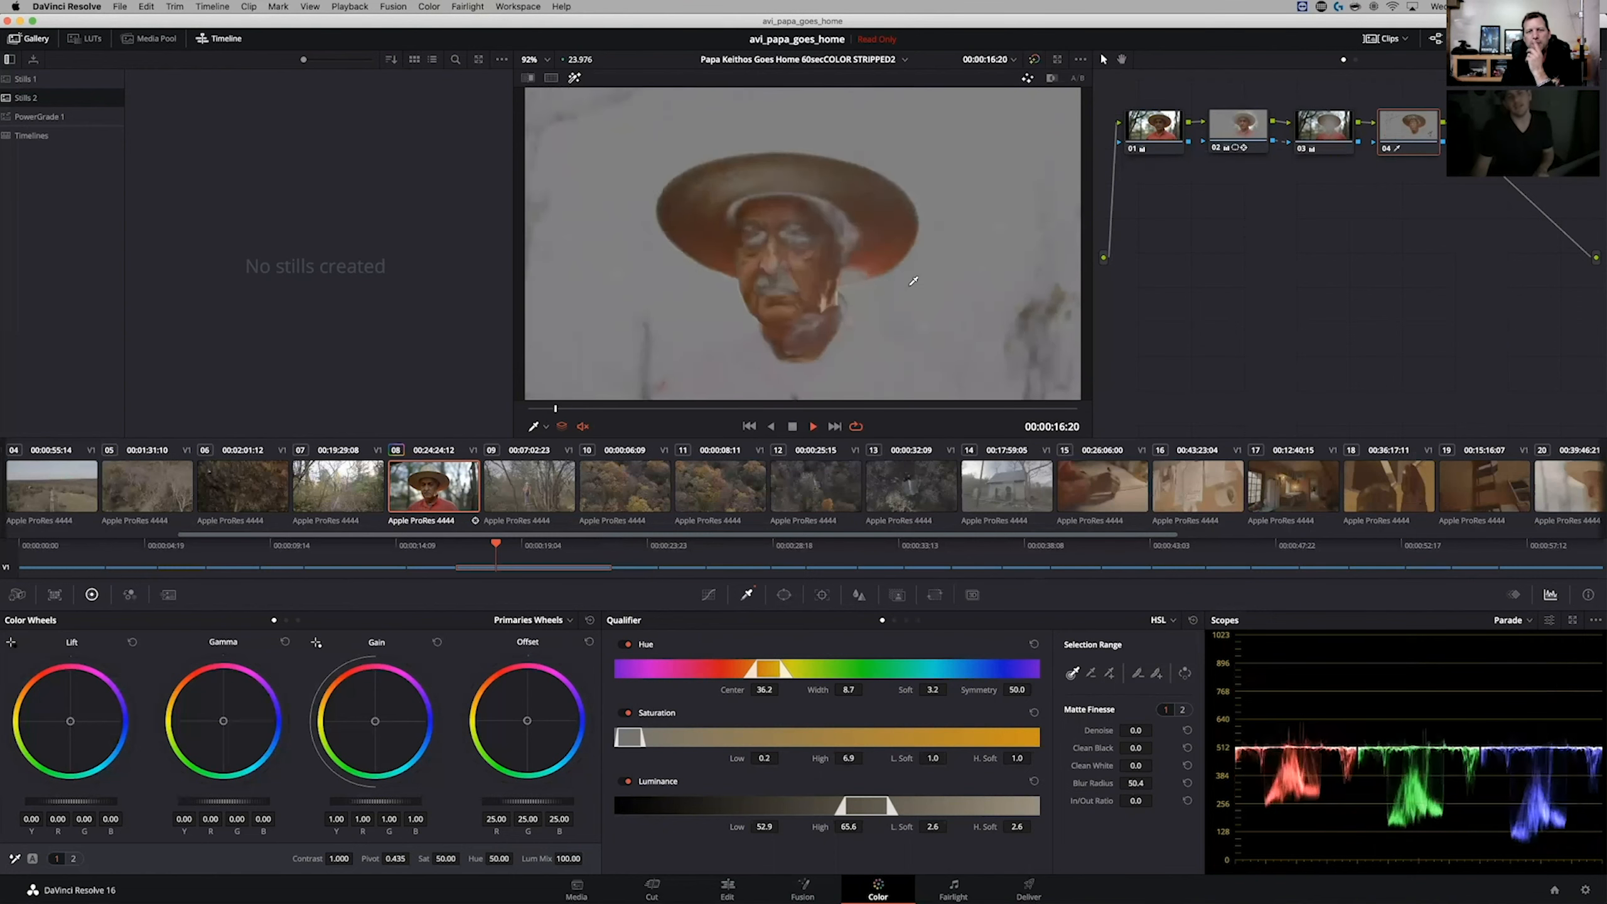
{"action": "key", "text": "space"}
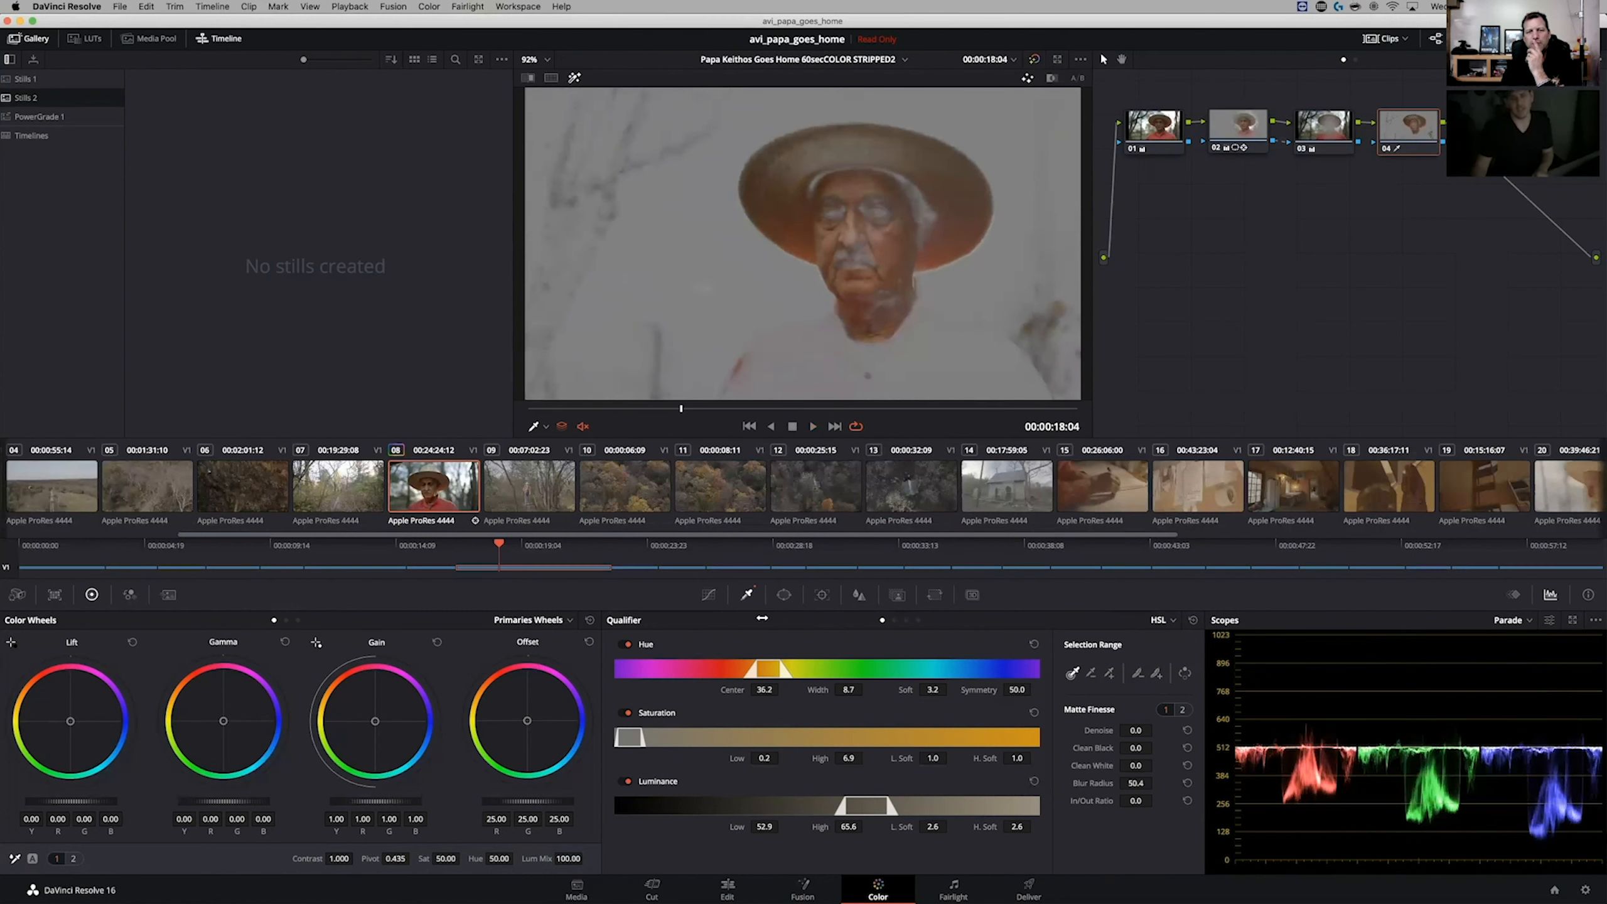
{"action": "mouse_move", "coordinate": [783, 825]}
{"action": "left_mouse_down"}
{"action": "mouse_move", "coordinate": [799, 826]}
{"action": "mouse_move", "coordinate": [761, 832]}
{"action": "left_mouse_up"}
{"action": "key", "text": "shift+h"}
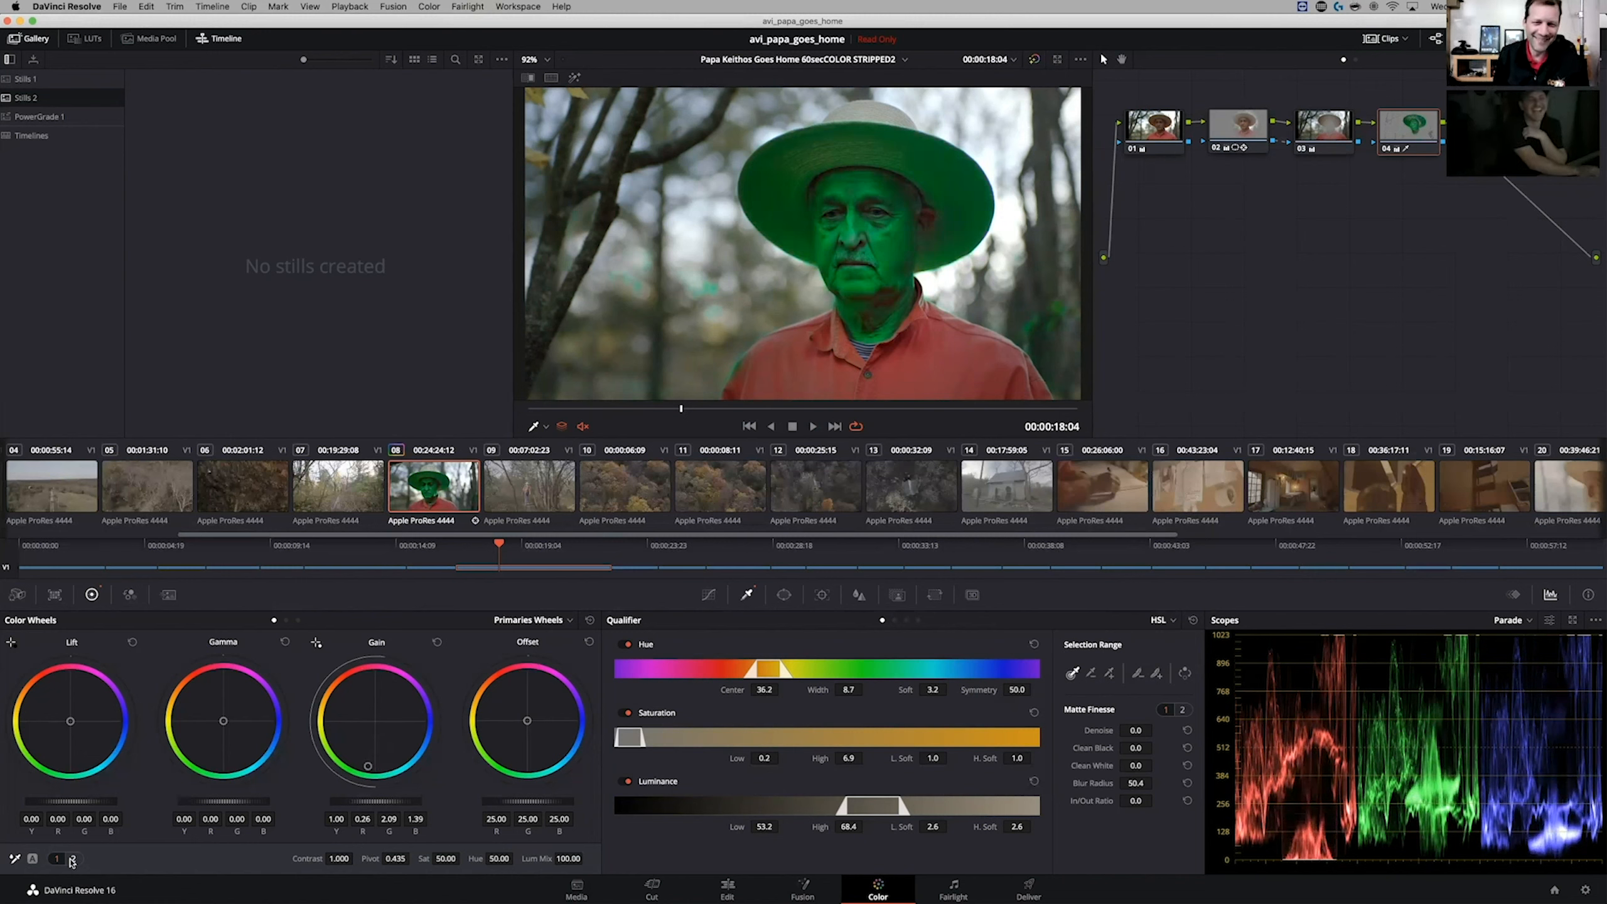
- Undo the green Gain shift, set node 04's Gain to red 1.03, green 0.97, blue 0.97, and lower Midtone Detail to -100
{"action": "key", "text": "super+z"}
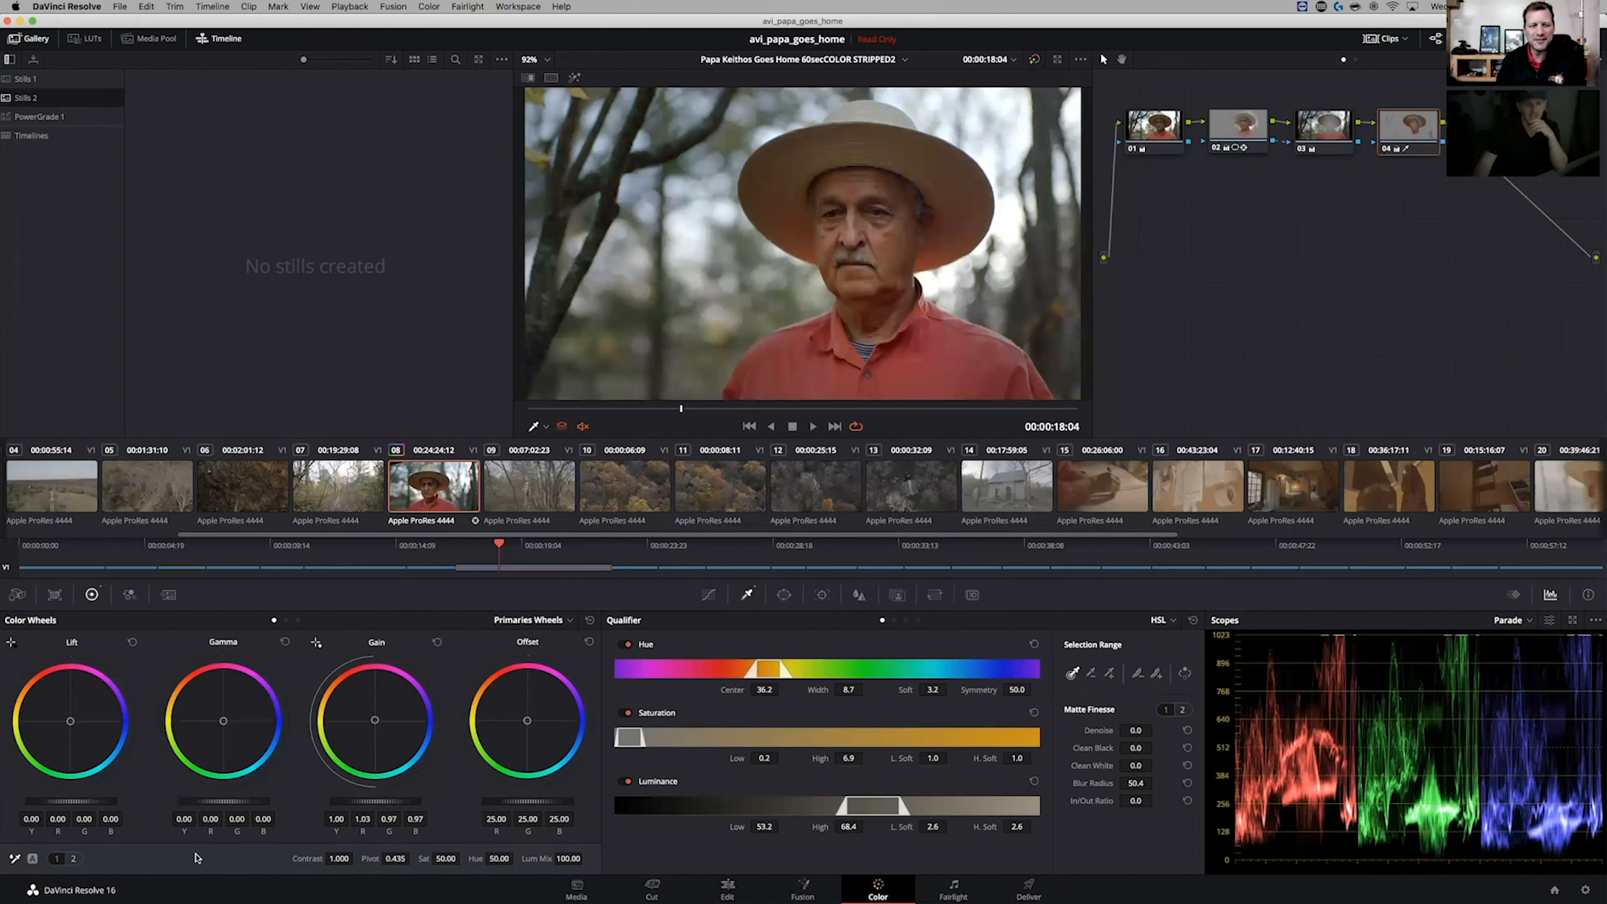
{"action": "left_click", "coordinate": [74, 859]}
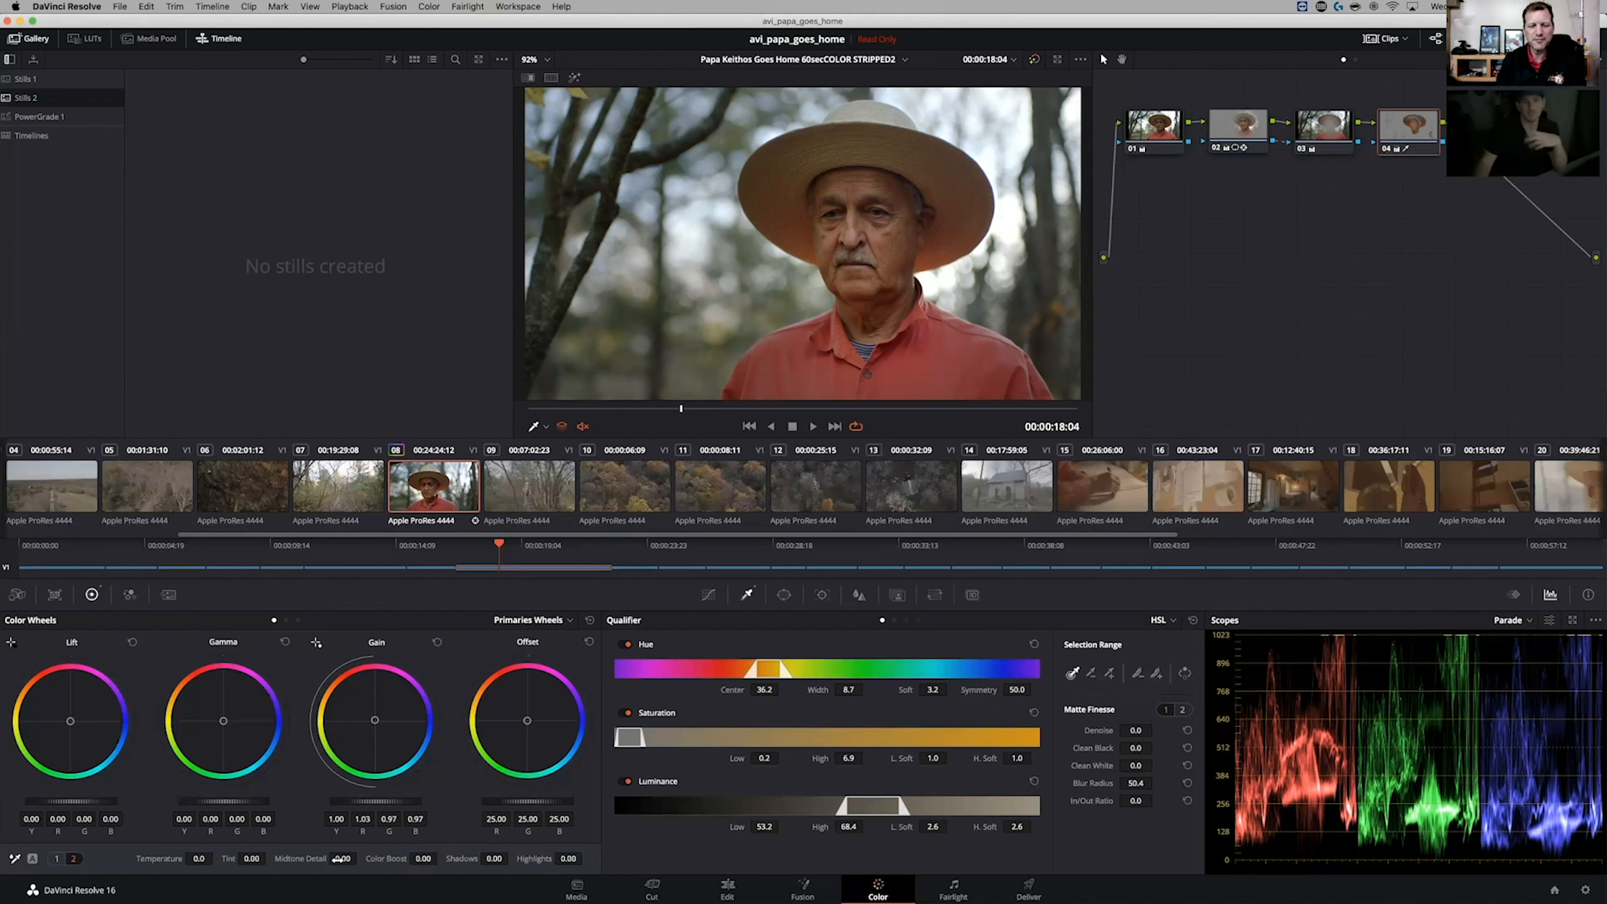
{"action": "left_click_drag", "start_coordinate": [342, 859], "coordinate": [253, 859]}
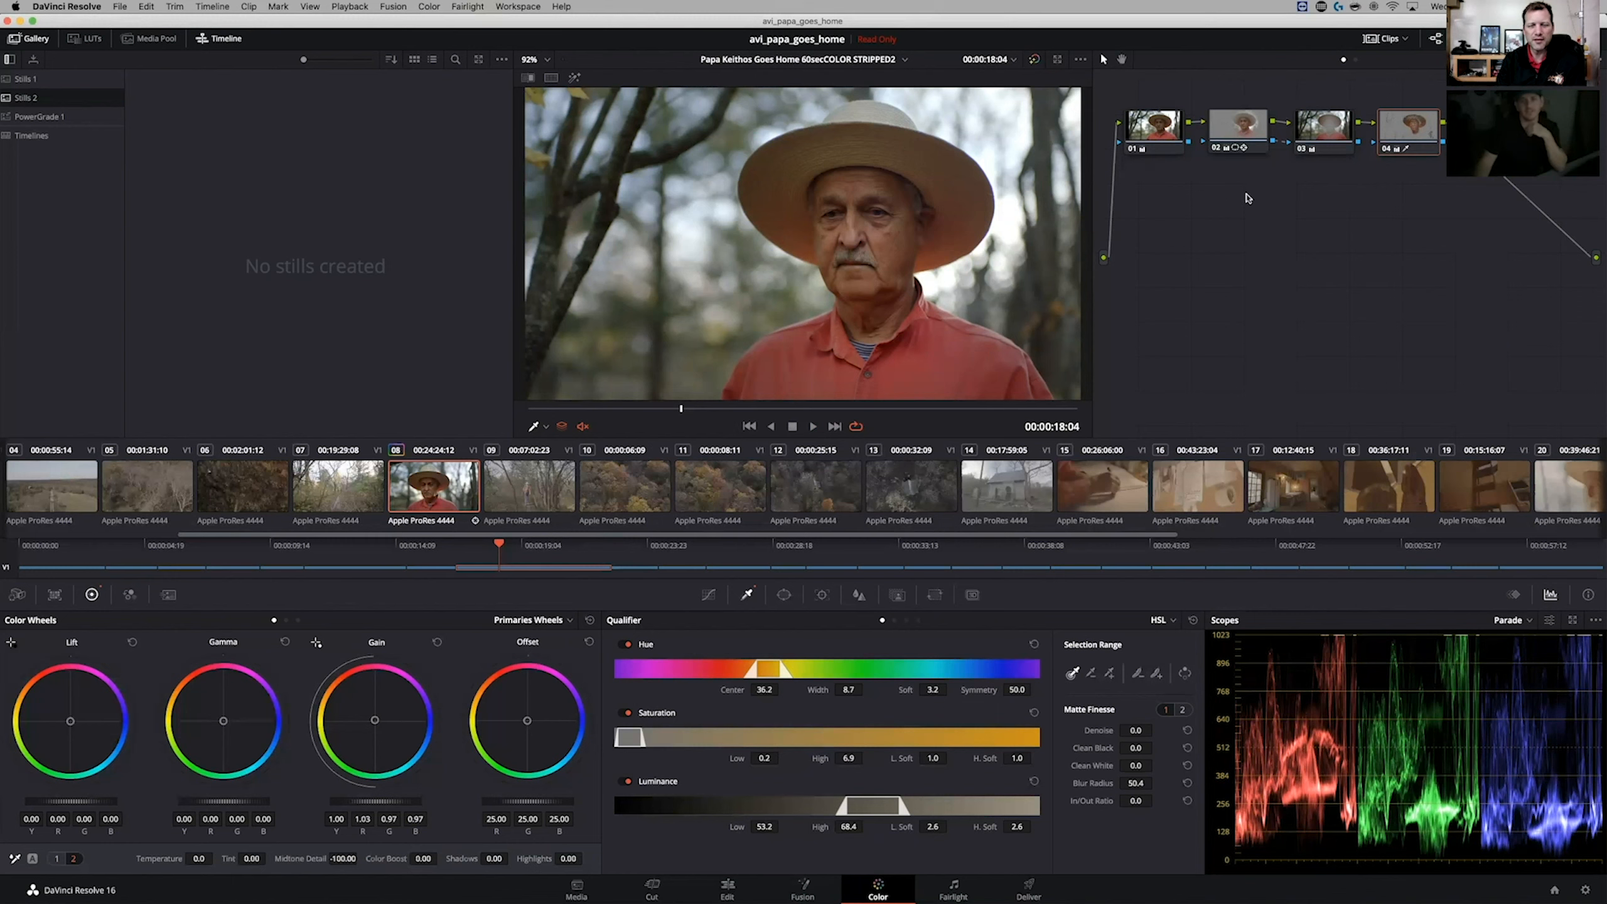